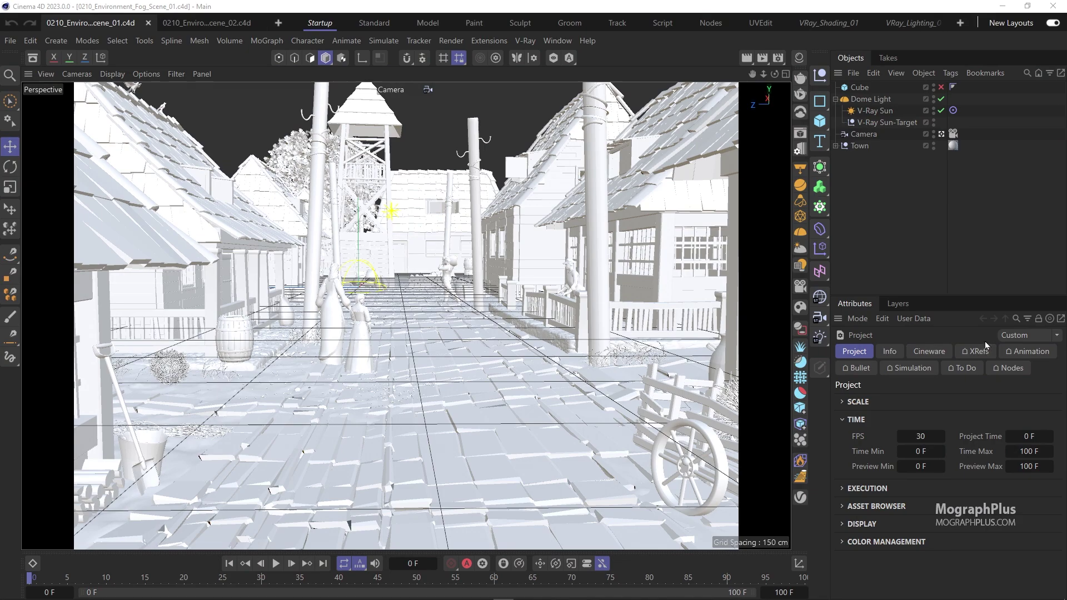
Step: Split into four viewports, then zoom out and pan the Front view to frame the whole street and camera
middle_click(399, 322)
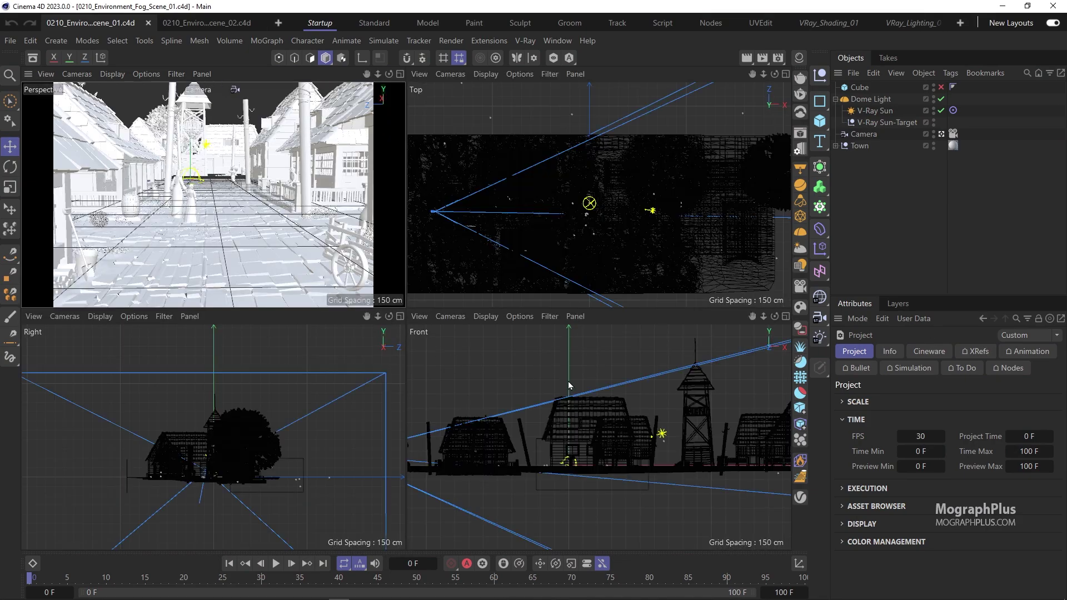
scroll(569, 392, "down", 2)
scroll(561, 398, "down", 1)
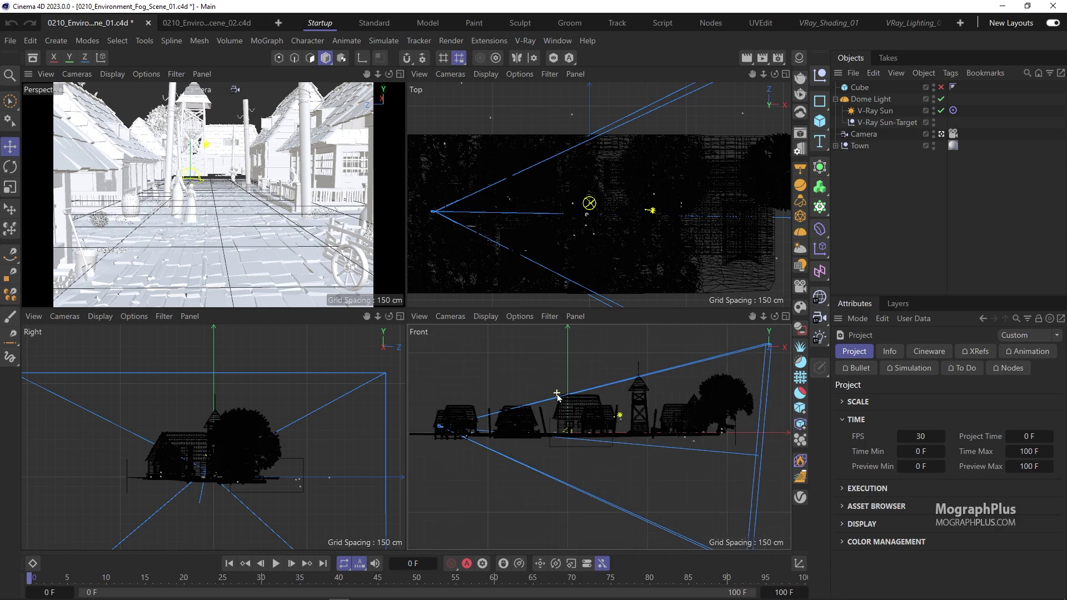
middle_click_drag(529, 385, 542, 410)
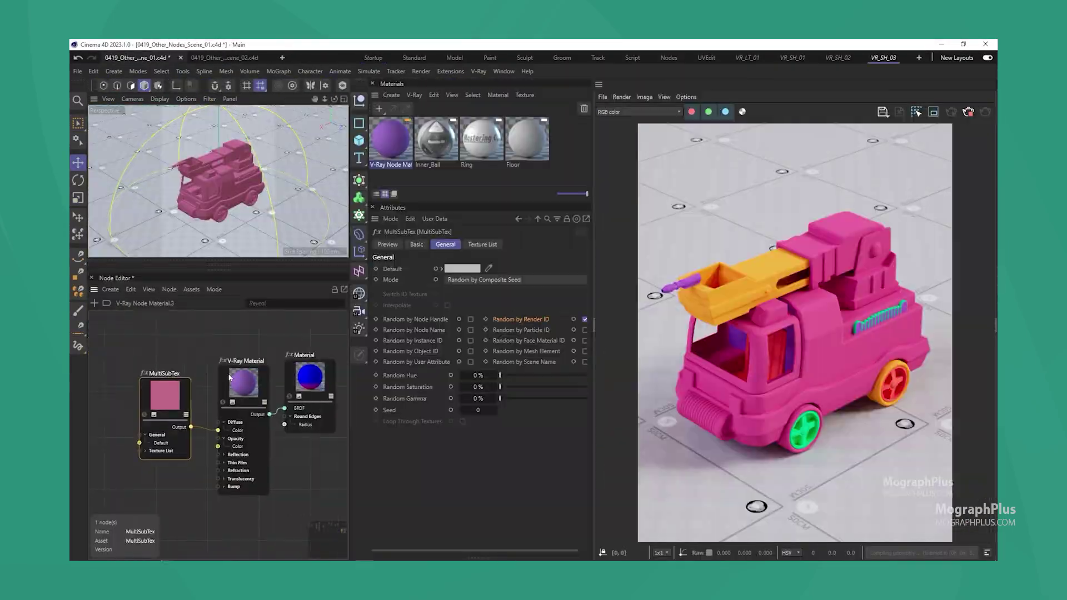
left_click(471, 329)
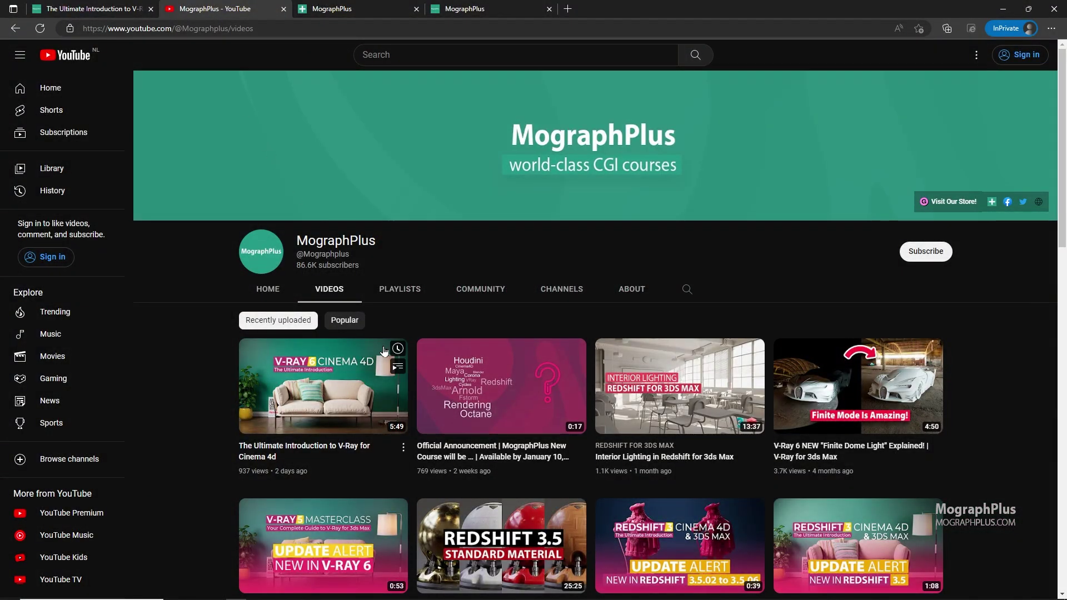
scroll(385, 352, "down", 3)
scroll(385, 353, "down", 2)
scroll(366, 278, "up", 5)
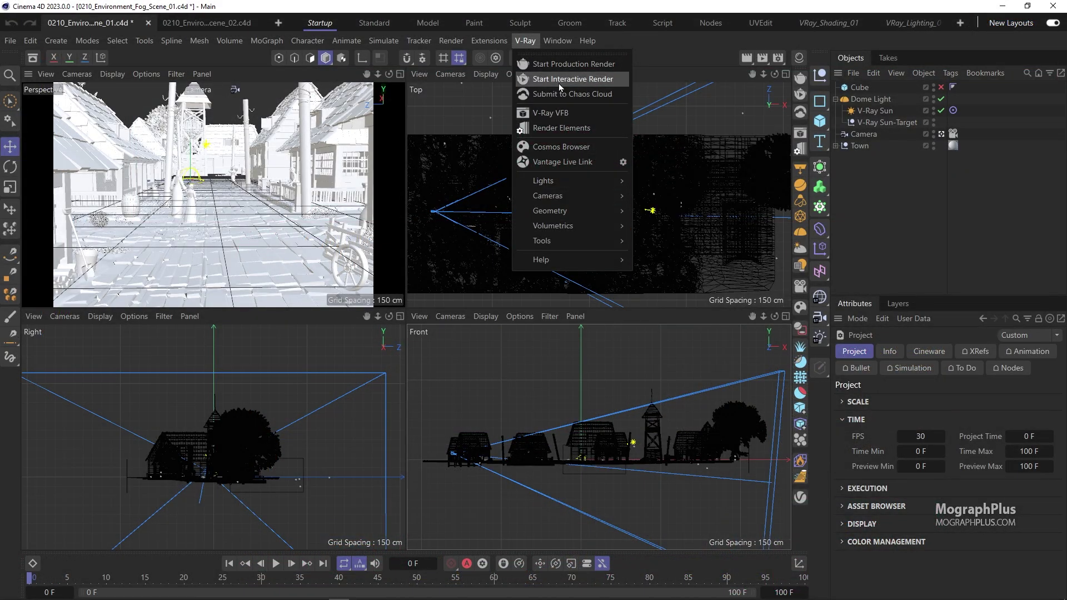
Step: Start a V-Ray interactive render and delete the VFB's Exposure correction layer
left_click(558, 82)
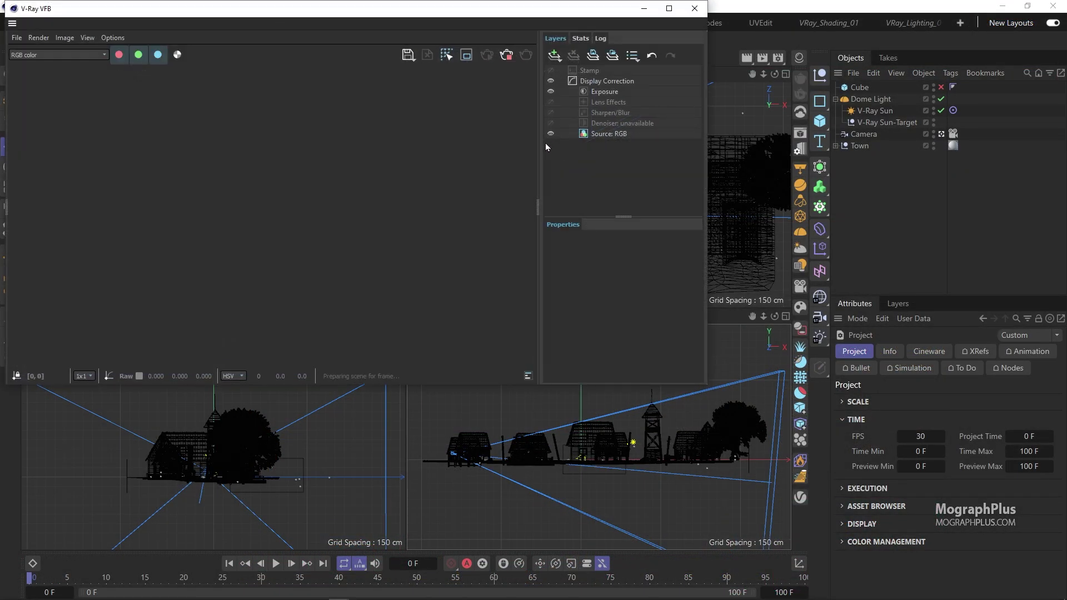
left_click(550, 91)
left_click(598, 92)
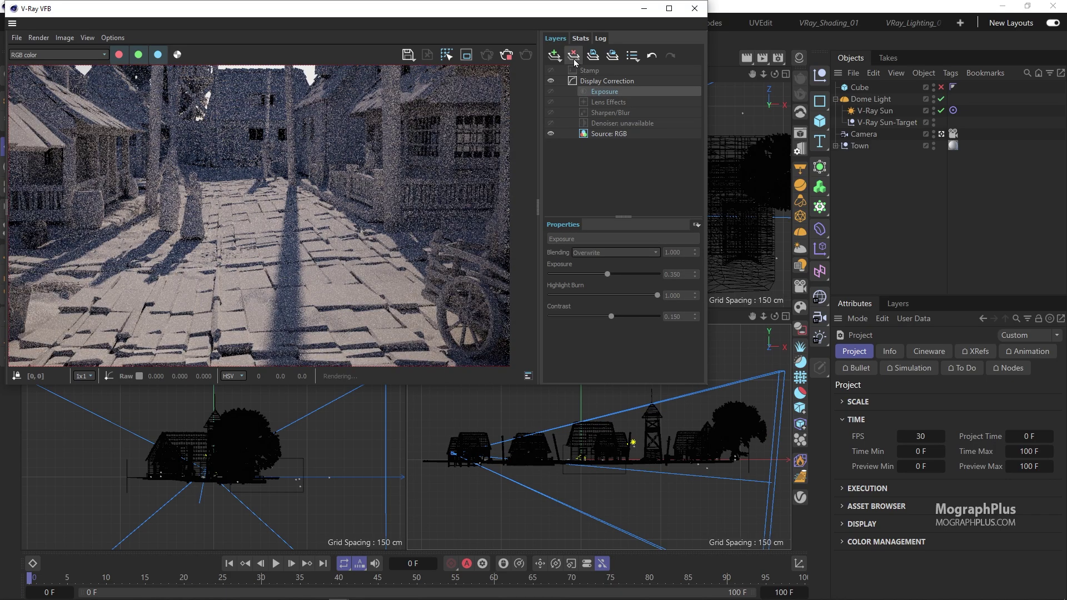
left_click(575, 62)
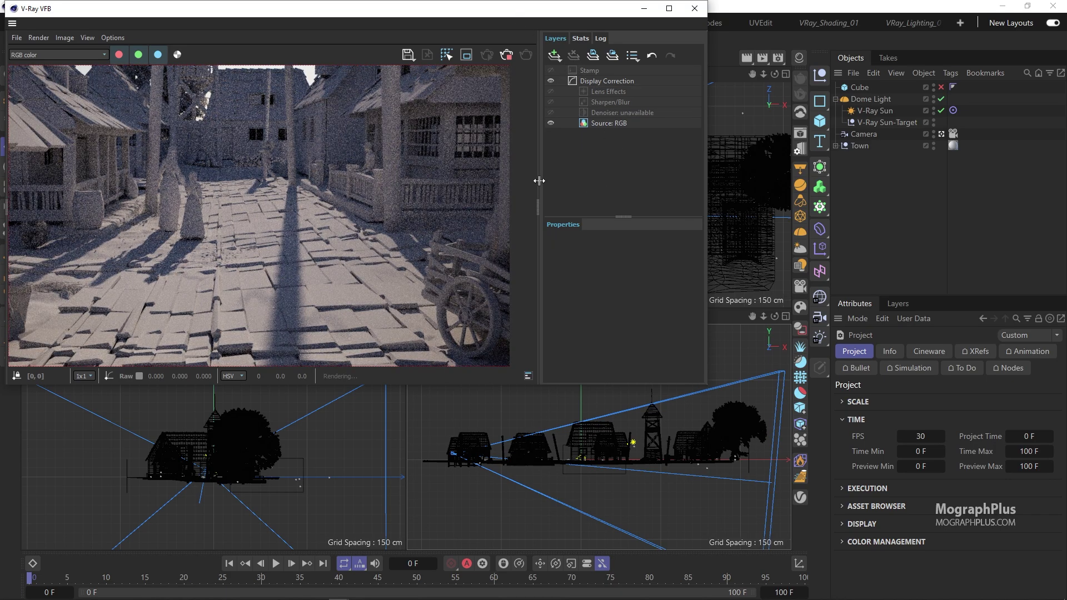
Step: Collapse the layers panel, then enlarge the VFB window and move it to uncover the editor
left_click(539, 180)
left_click_drag(704, 384, 675, 563)
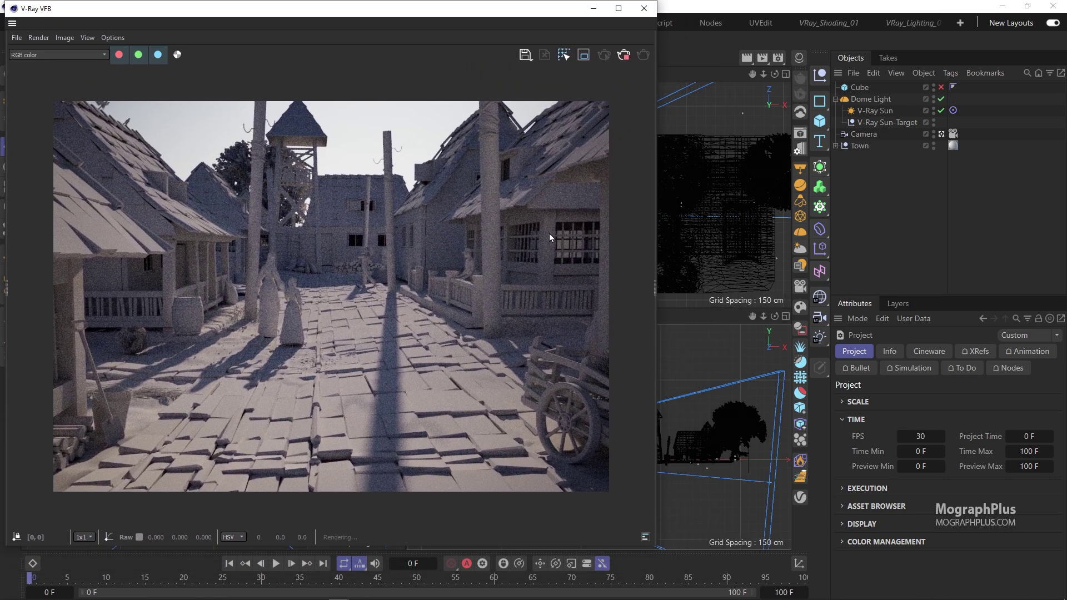
left_click_drag(545, 28, 543, 90)
Step: Add a V-Ray Environment Fog object from the V-Ray palette
left_click(525, 40)
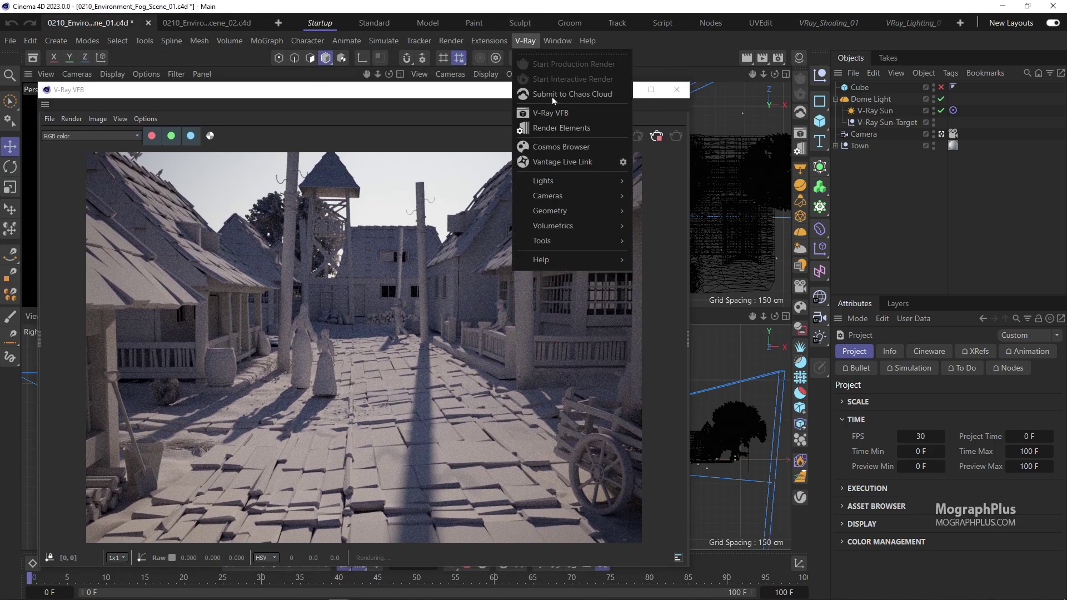
mouse_move(605, 226)
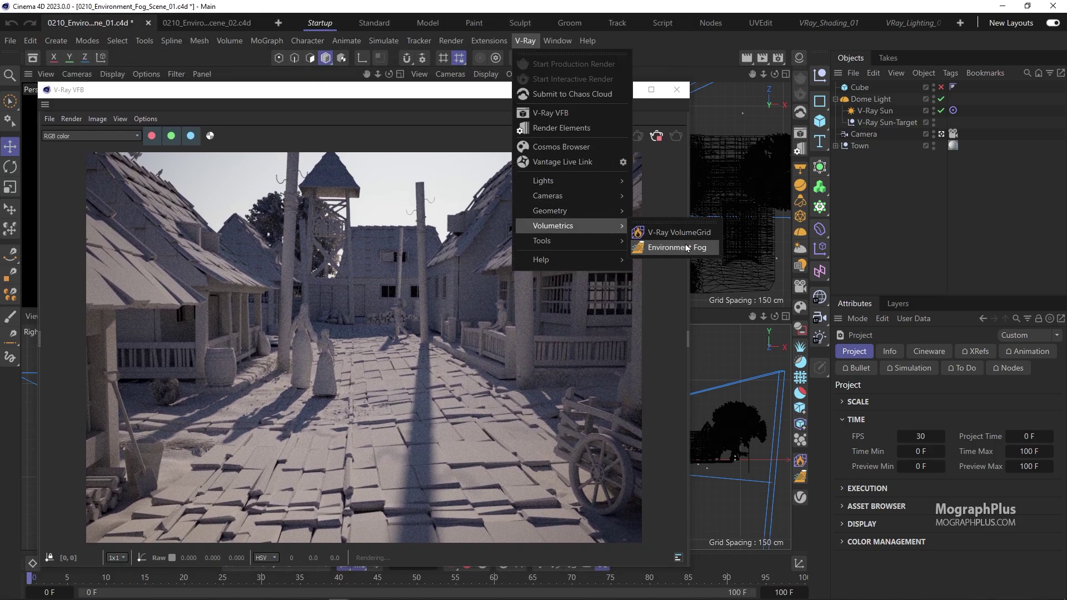
left_click(692, 5)
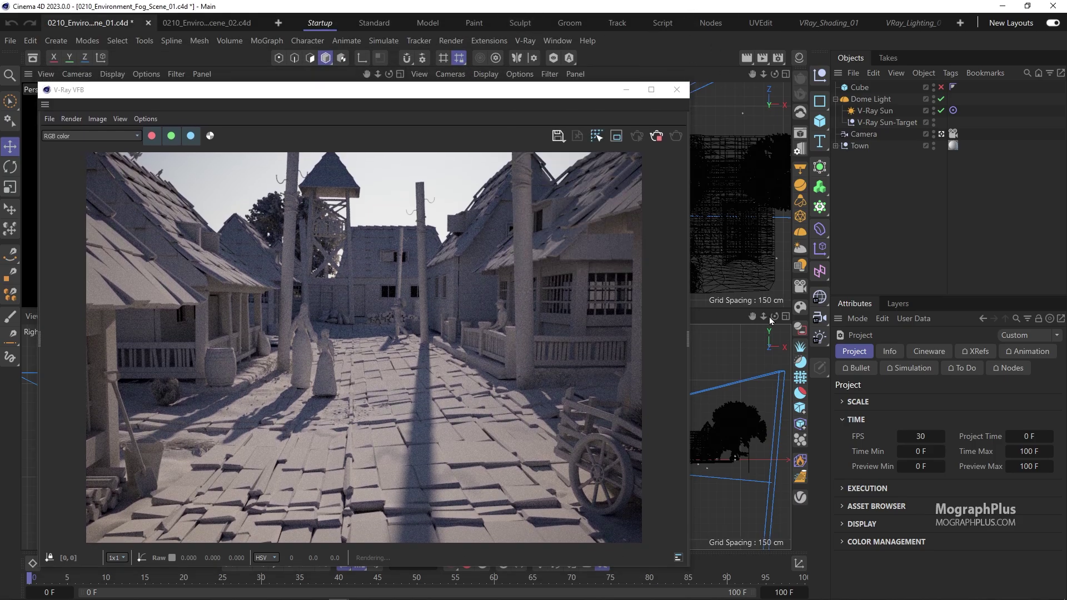
left_click(800, 477)
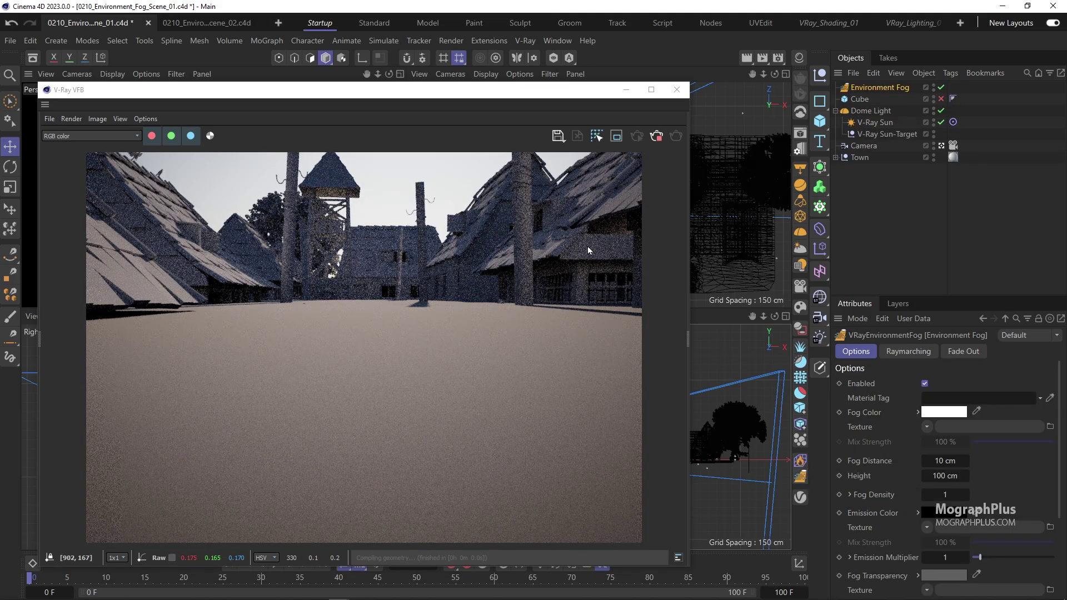
Step: Reposition the render window and enlarge the Attributes panel to show the fog options
left_click_drag(542, 91, 557, 79)
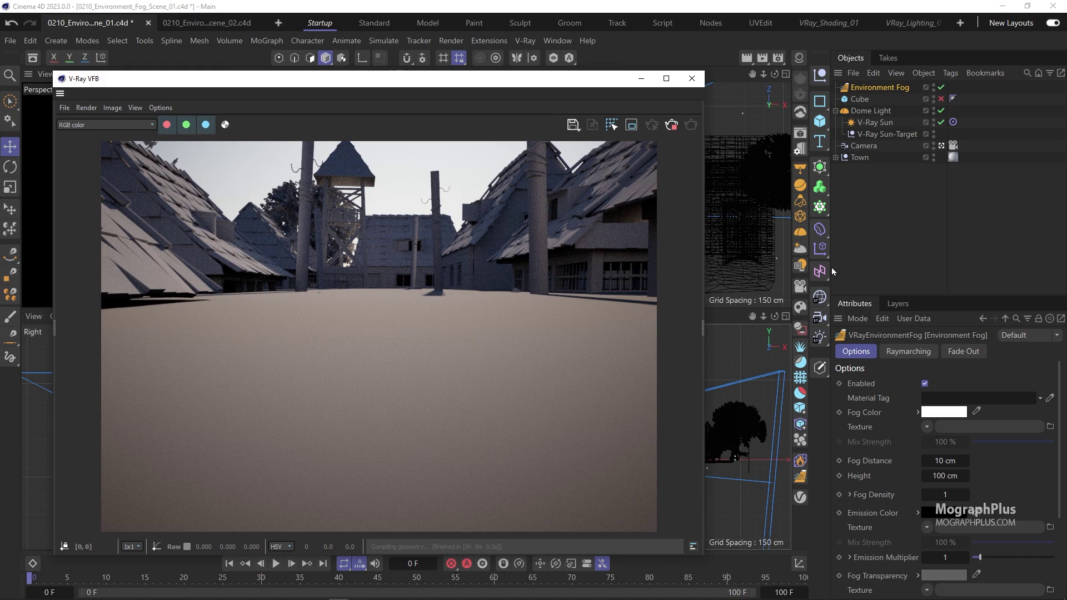
left_click_drag(830, 266, 754, 267)
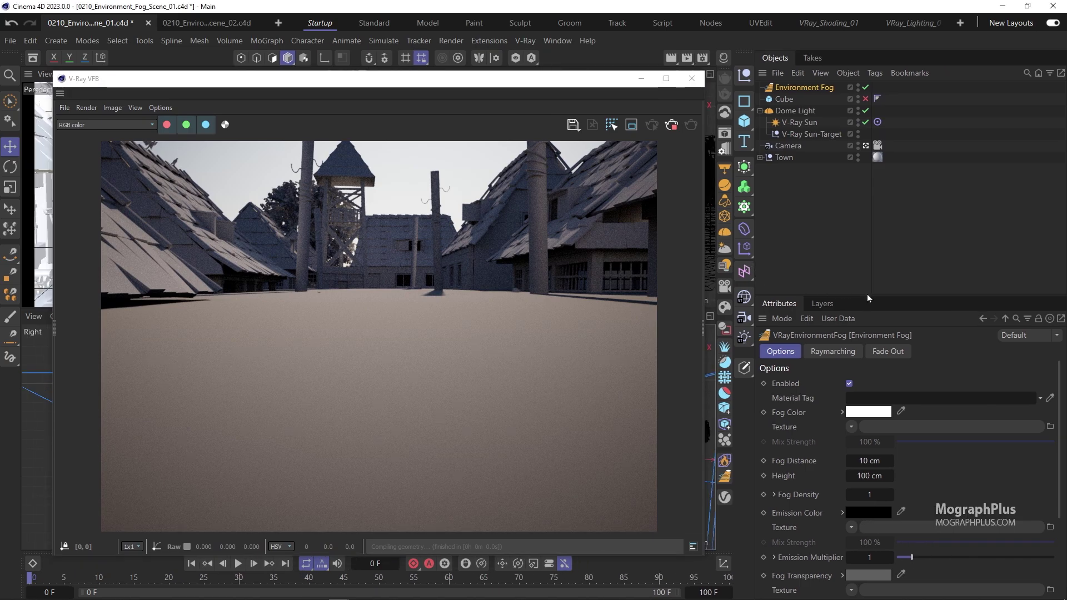
left_click_drag(867, 296, 867, 214)
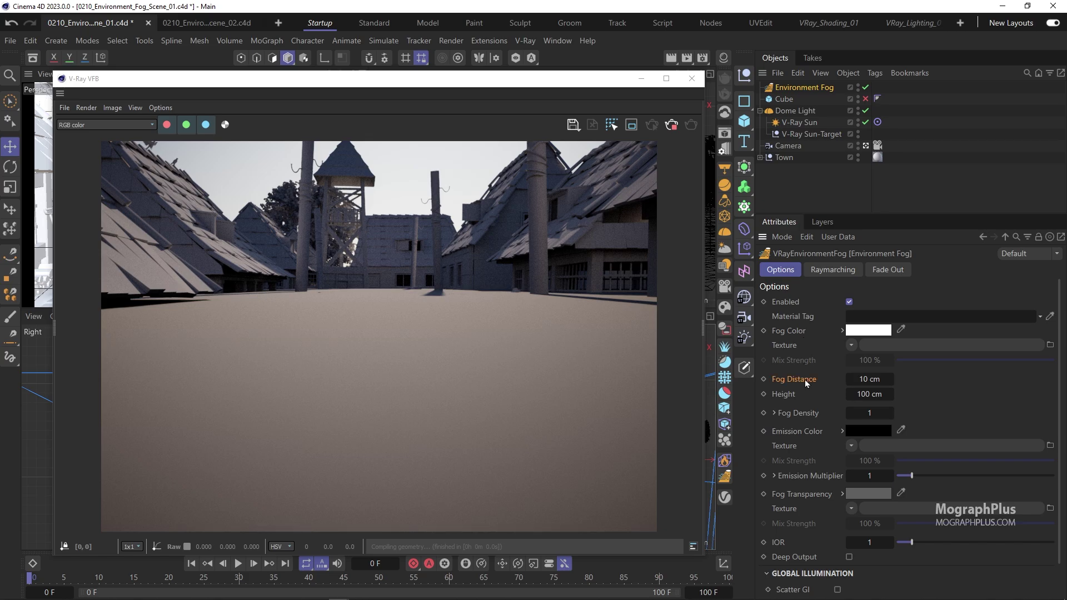
Step: Try Fog Distance values of 100, 500 and 1000 cm
left_click(868, 379)
type("100")
key("Return")
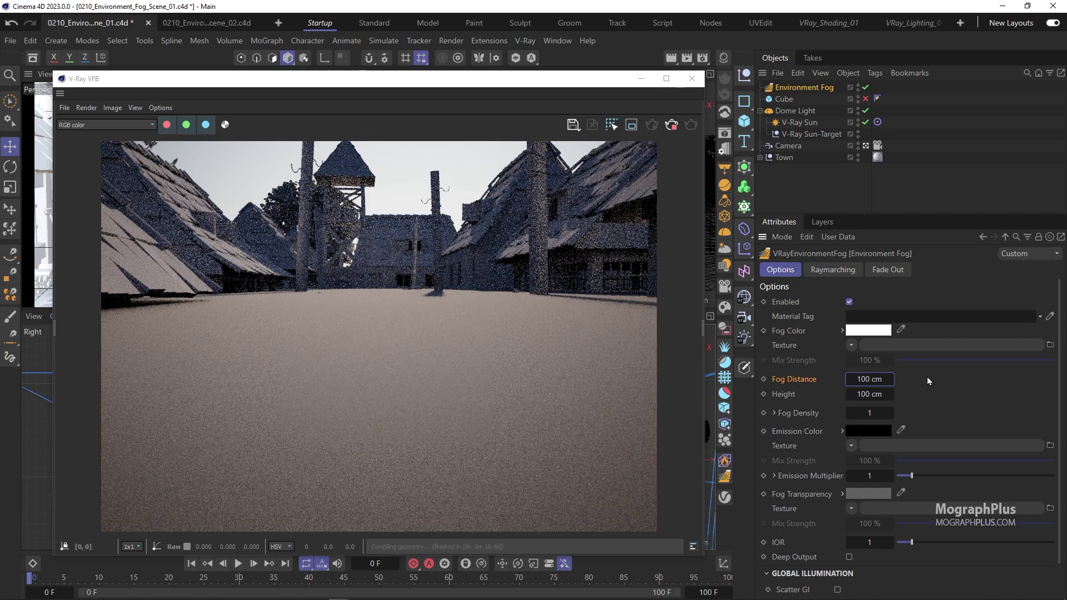
left_click(891, 381)
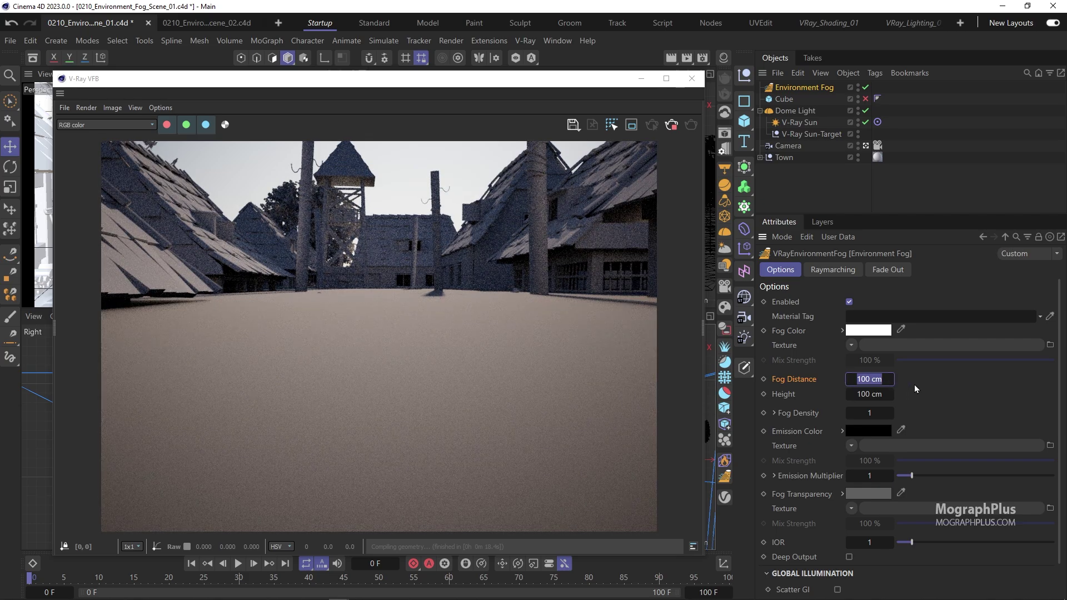
type("500")
key("Return")
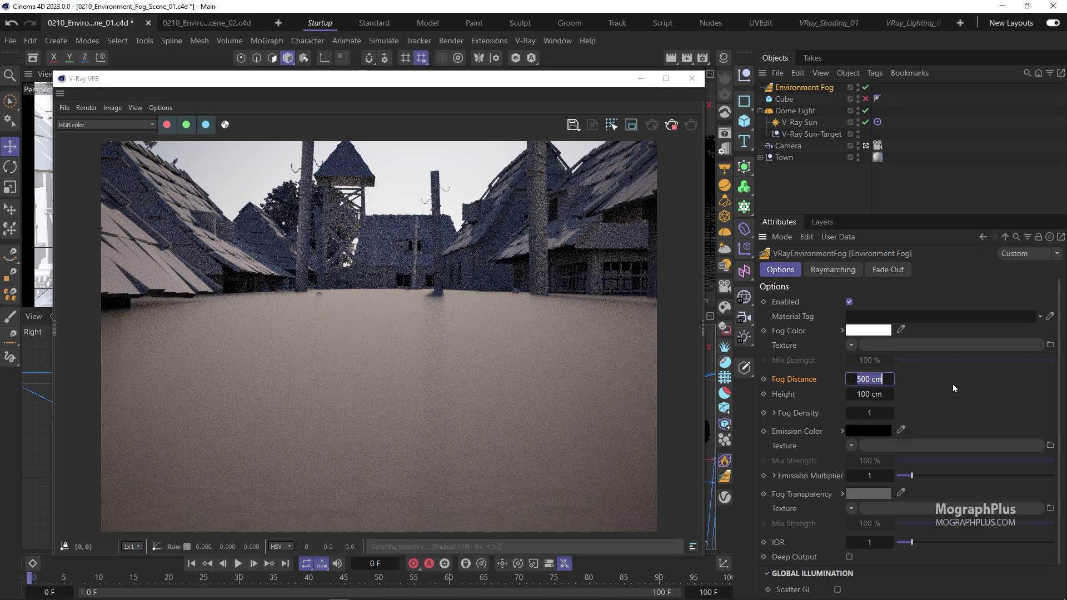
type("1000")
key("Return")
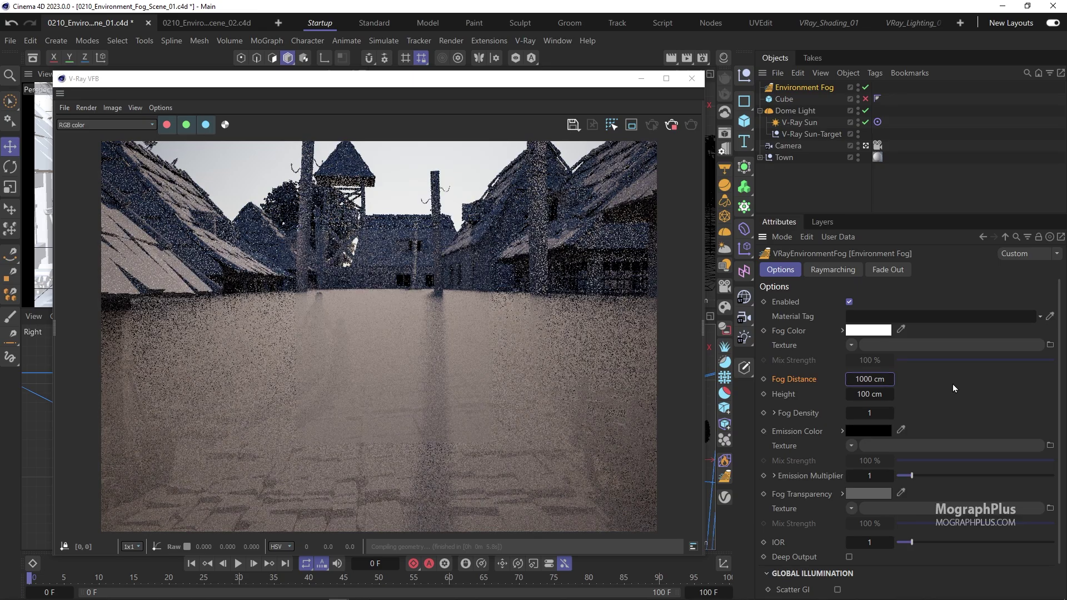
Step: Raise the Fog Distance further to 2000 cm and then 5000 cm
left_click(880, 379)
type("2000")
key("Return")
left_click(880, 379)
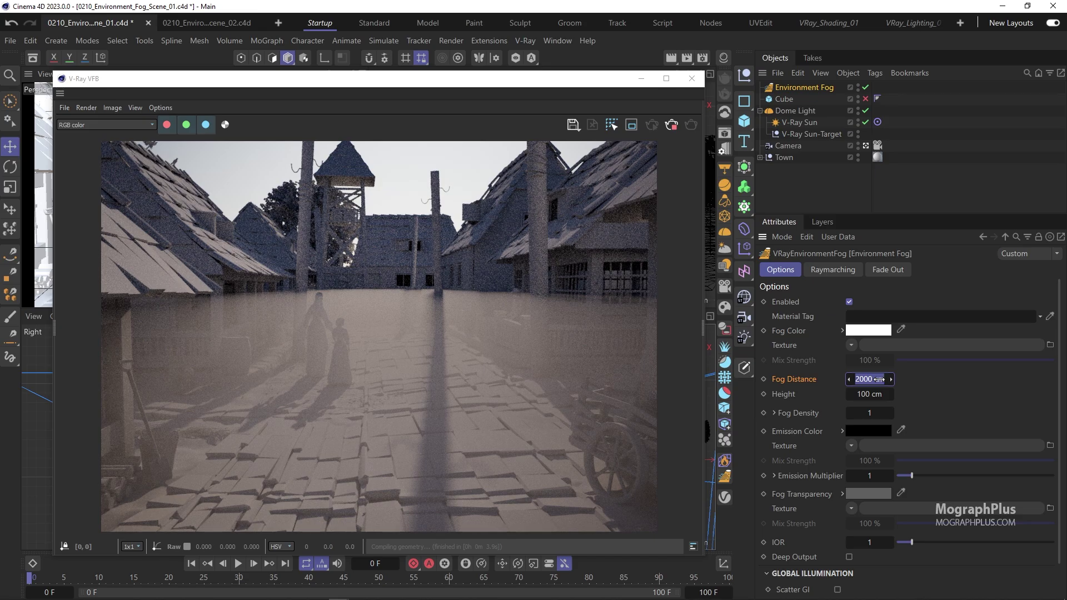
type("5000")
key("Return")
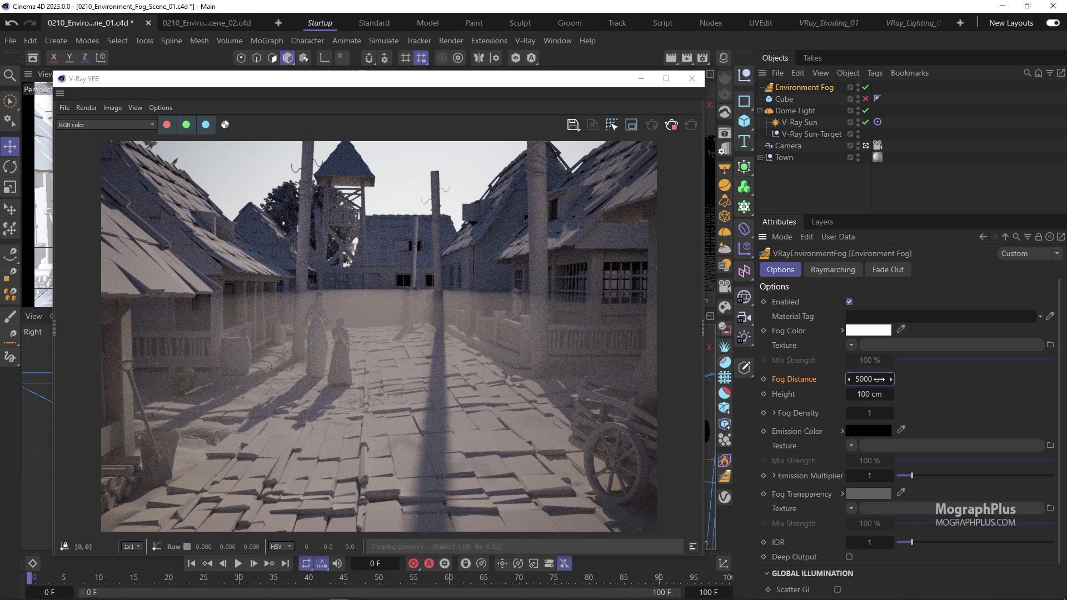
left_click(869, 394)
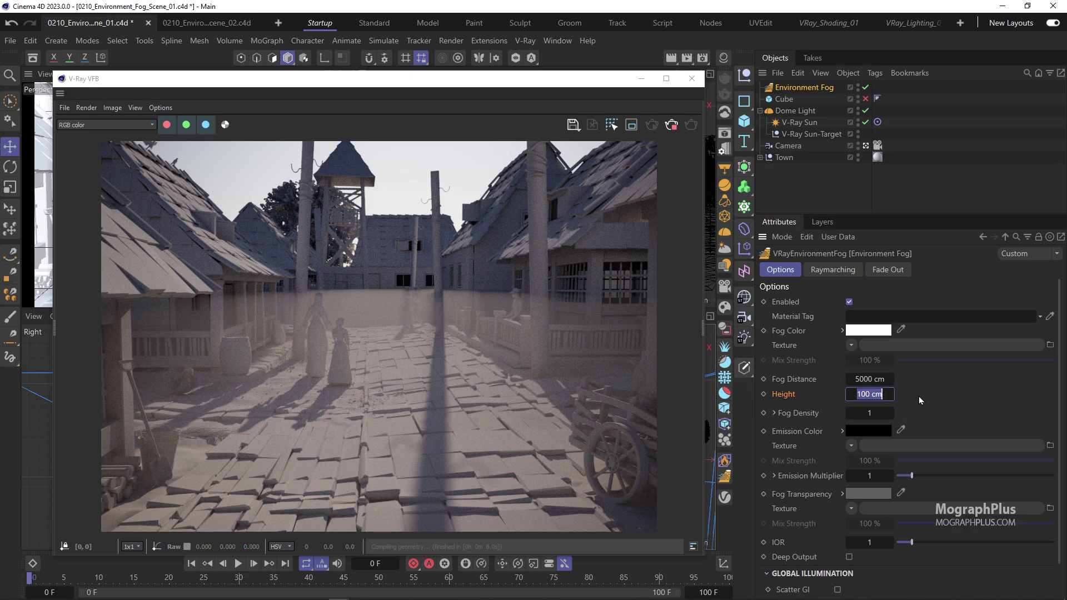
Step: Test fog Height 1000 and Fog Distance 1000 cm, then set Height to 20 cm
type("1000")
key("Return")
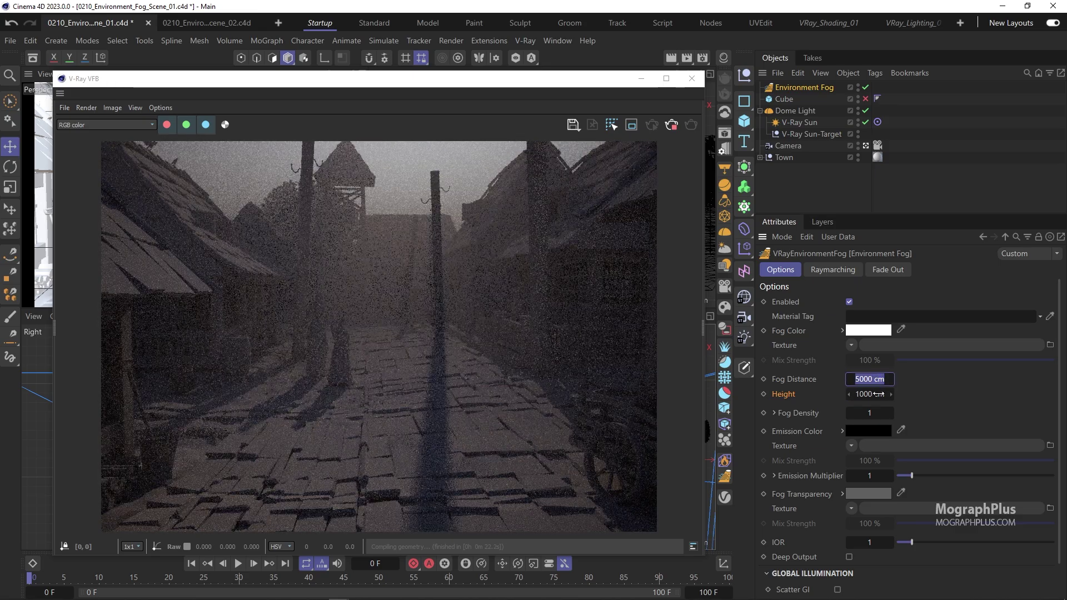
key("shift+Tab")
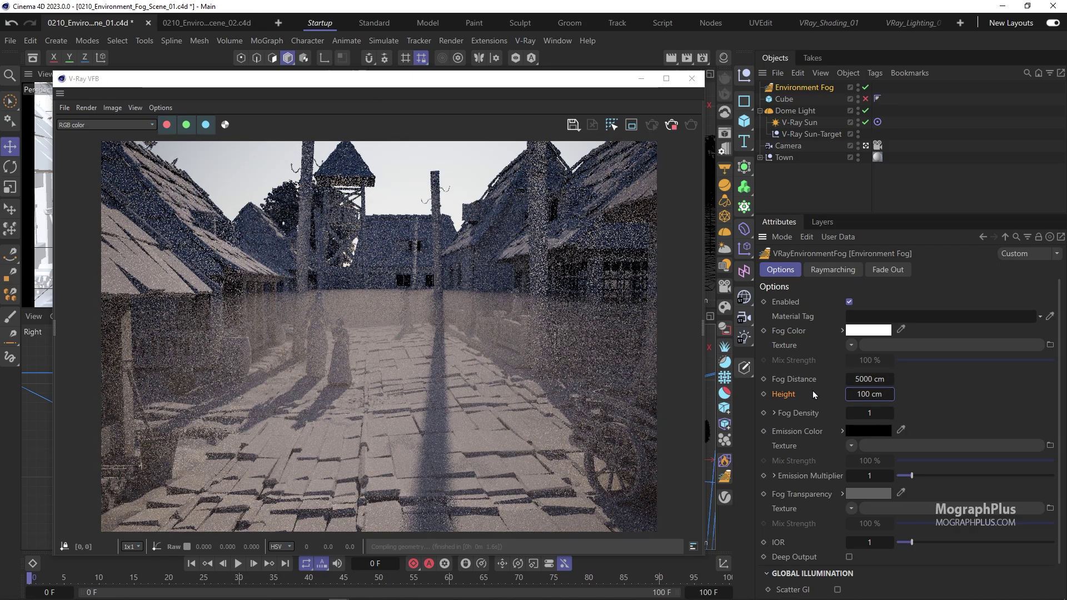
type("1000")
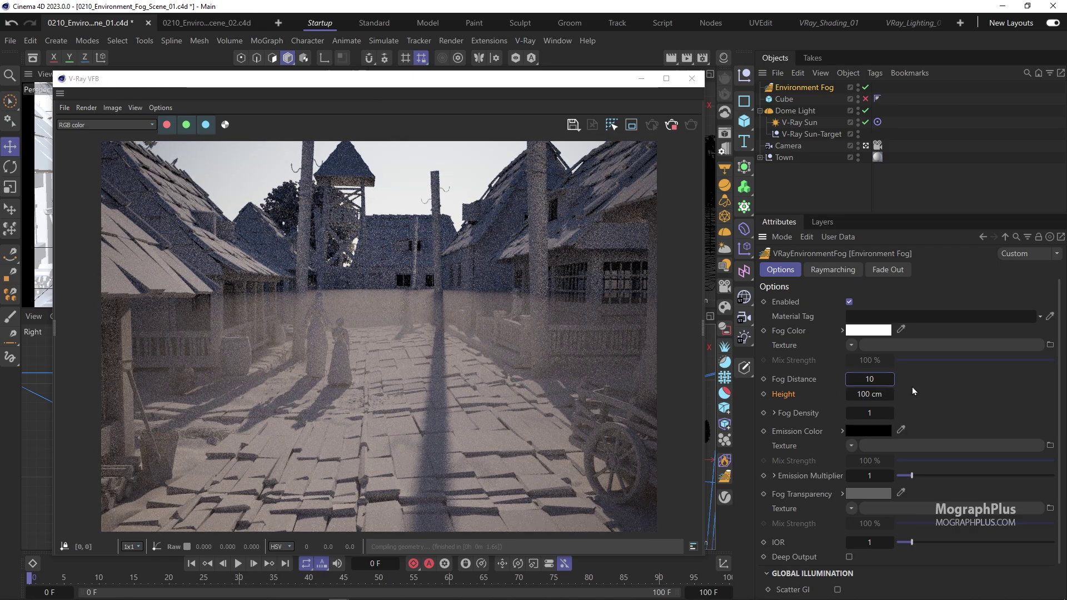
key("Return")
key("Tab")
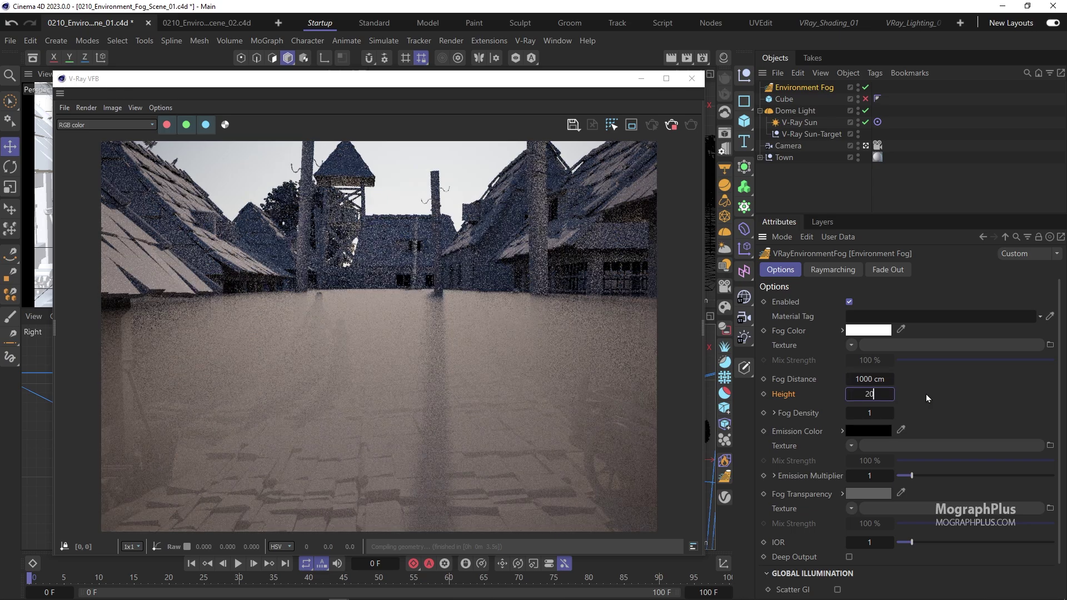
type("20")
key("Return")
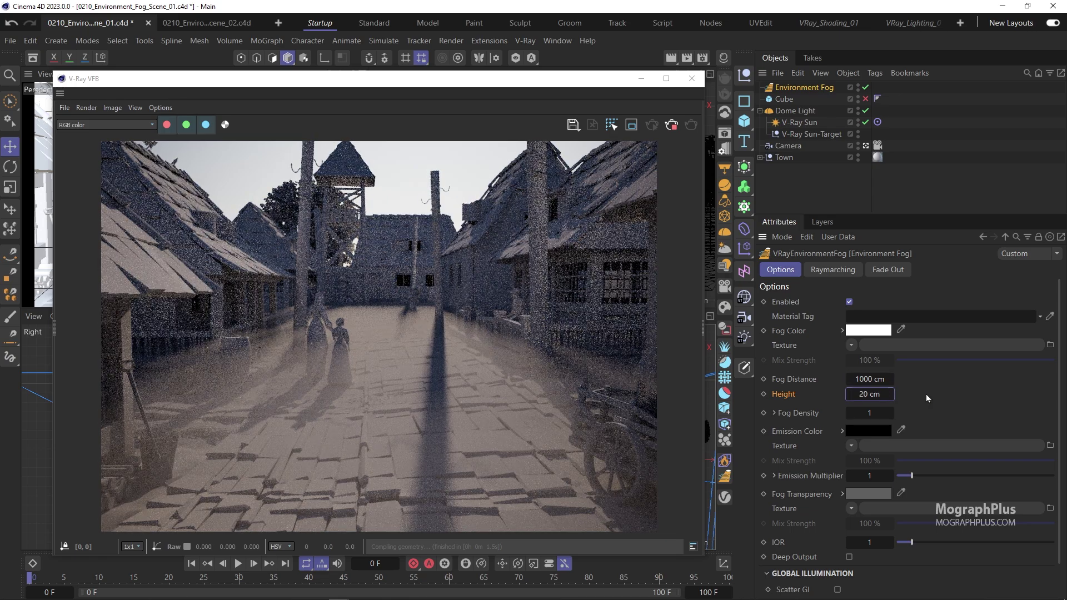
Step: Step the fog Height through 100 and 200 cm, settling at 500 cm
left_click(885, 393)
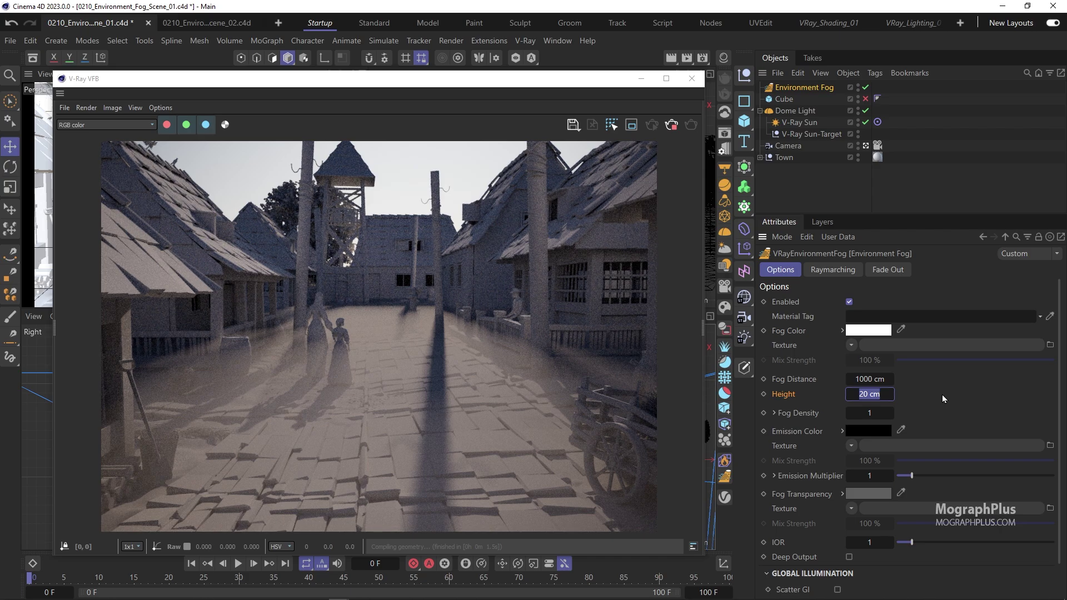
type("100")
key("Return")
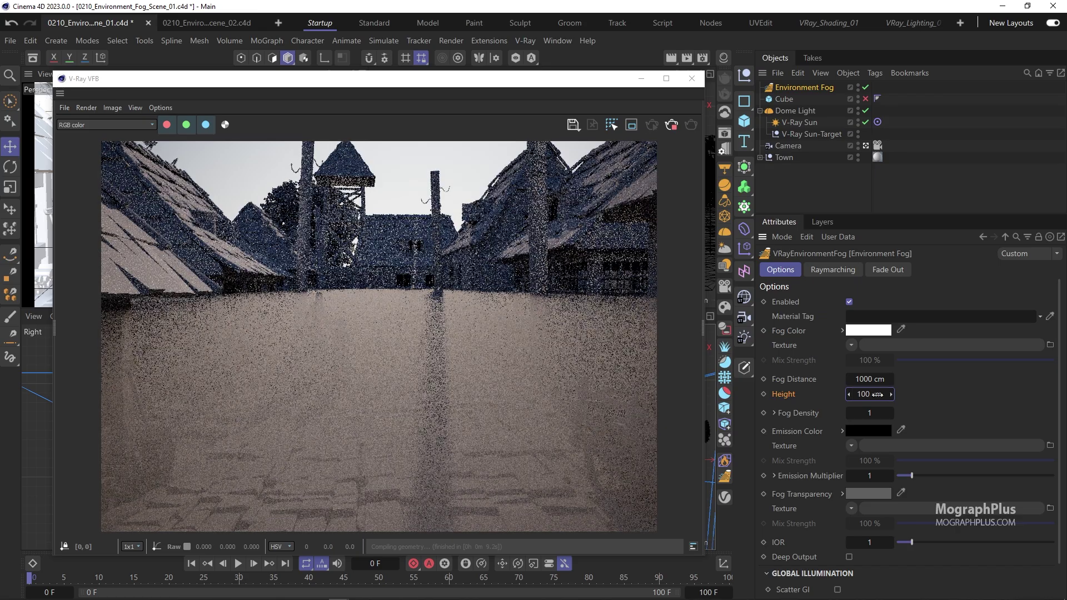
type("200")
key("Return")
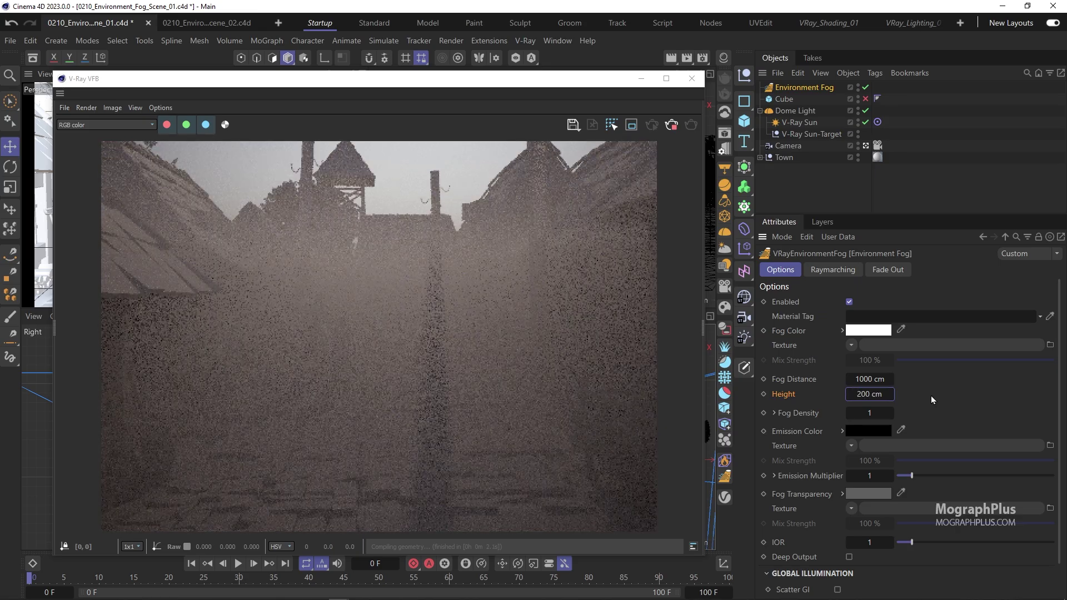
double_click(869, 393)
type("500")
key("Return")
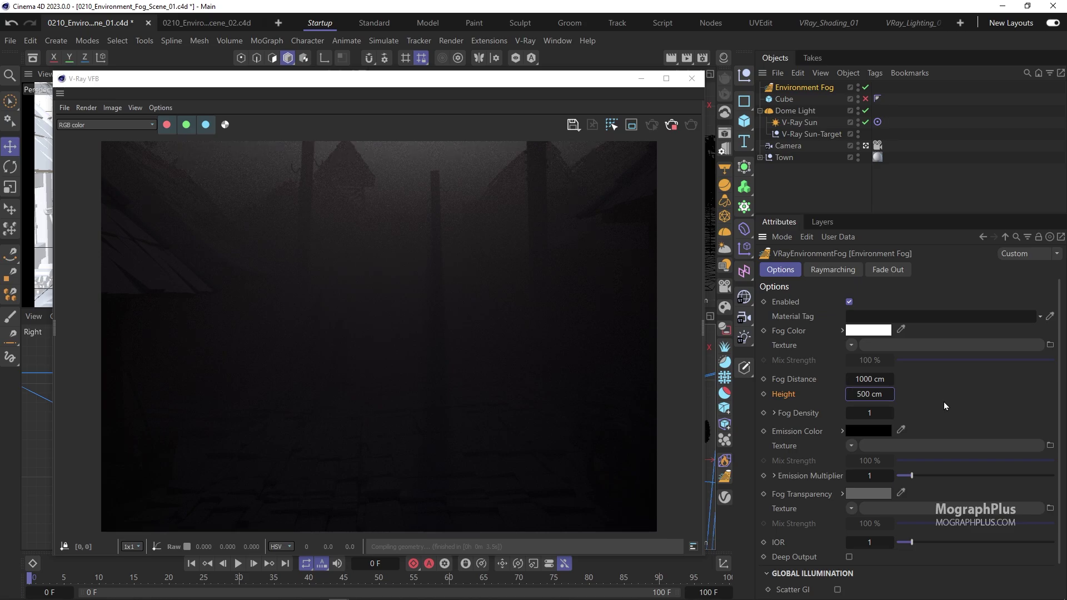
Step: Set the Fog Distance back to 5000 cm
double_click(870, 379)
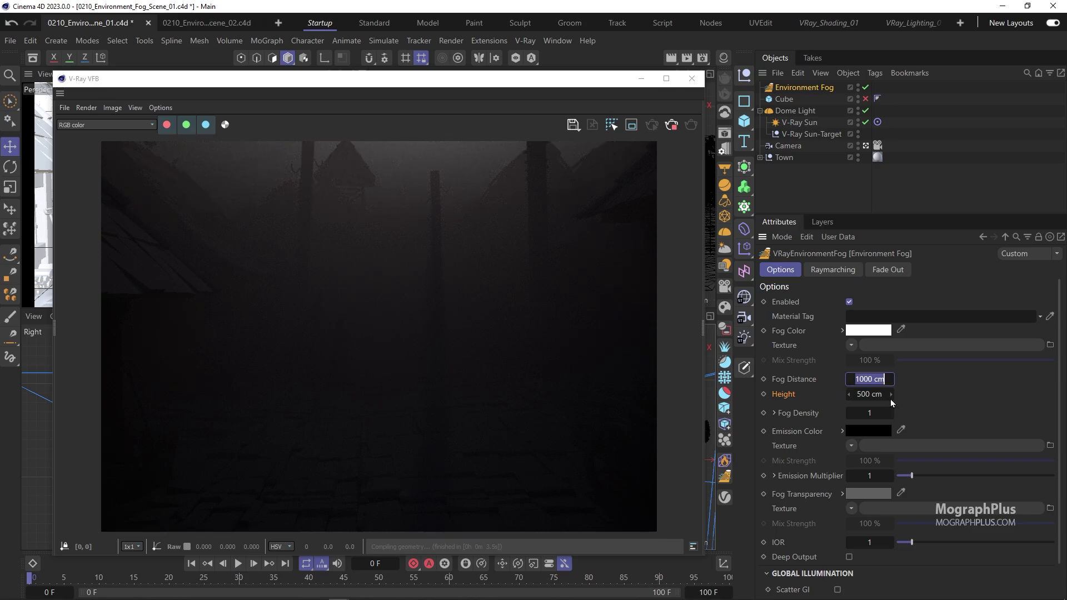
type("5000")
key("Return")
left_click(860, 394)
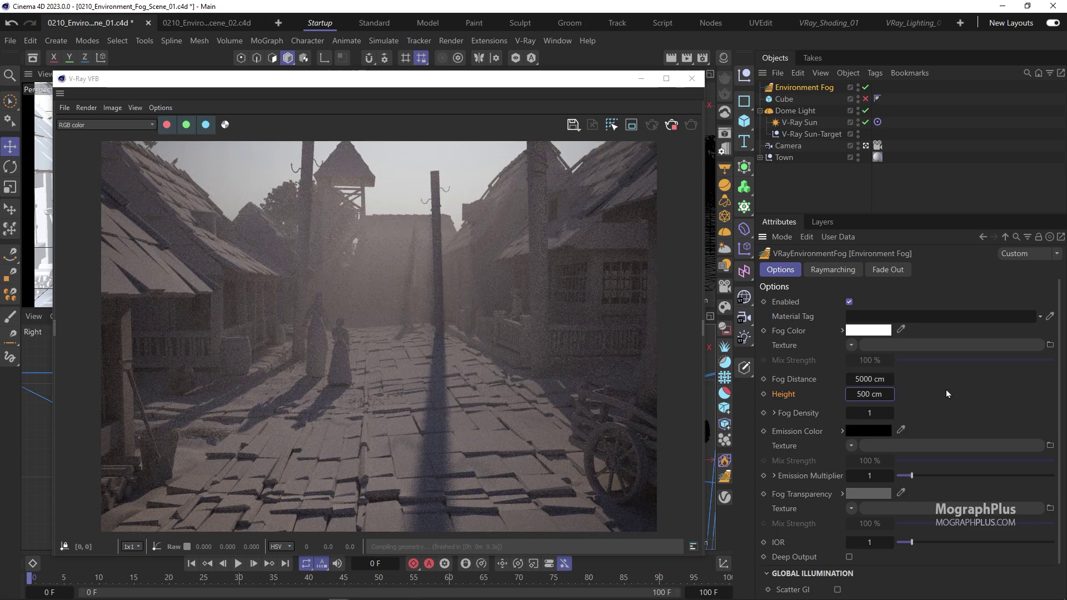
left_click(792, 331)
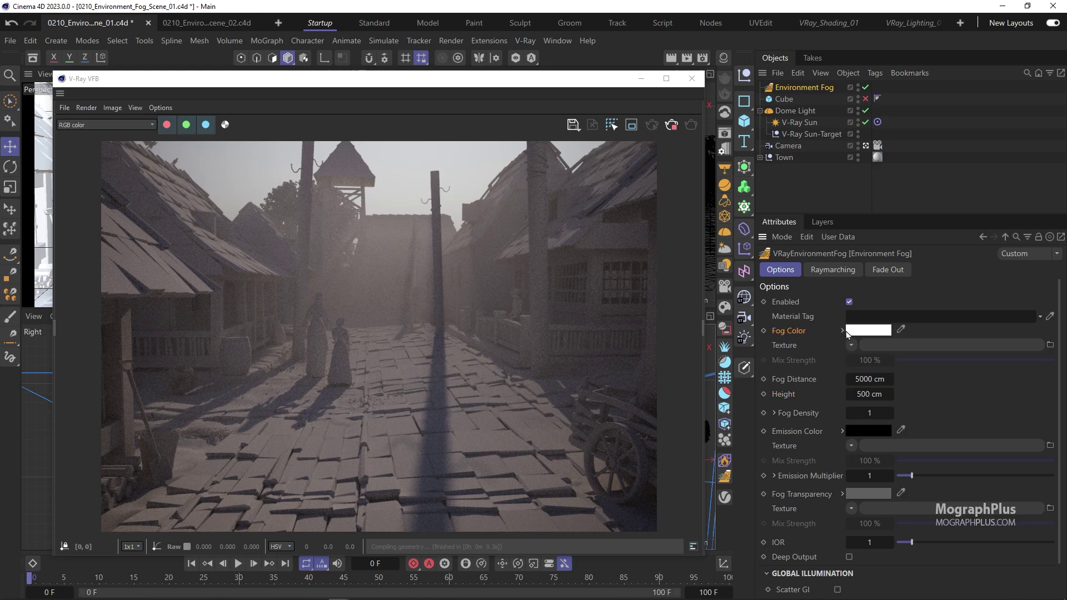
Step: Expand the Fog Color picker and try green, blue, purple and pink hues and lower saturation
left_click(843, 331)
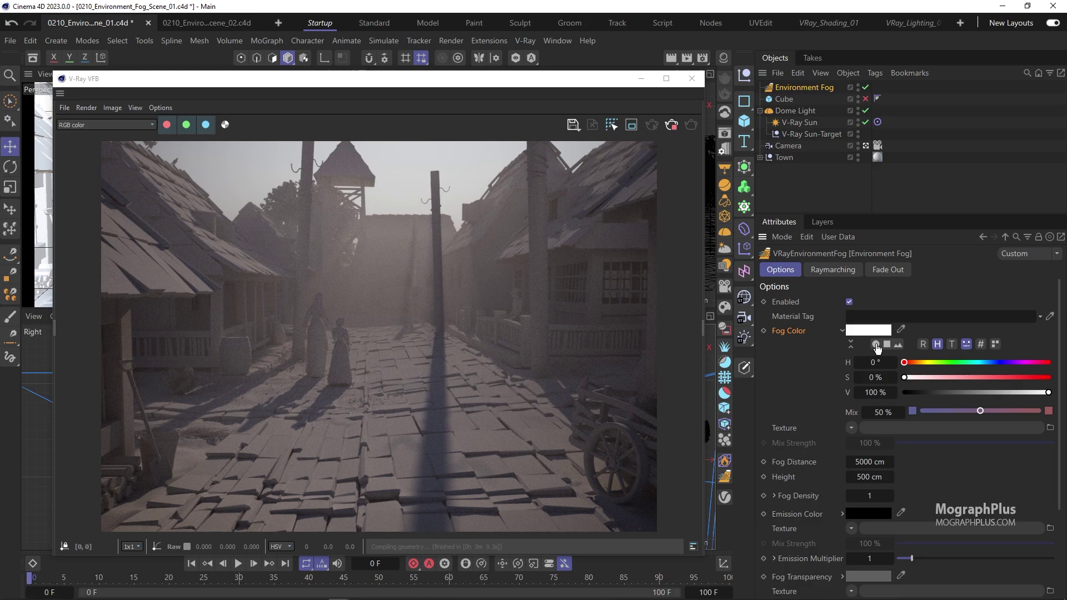
left_click_drag(971, 379, 998, 379)
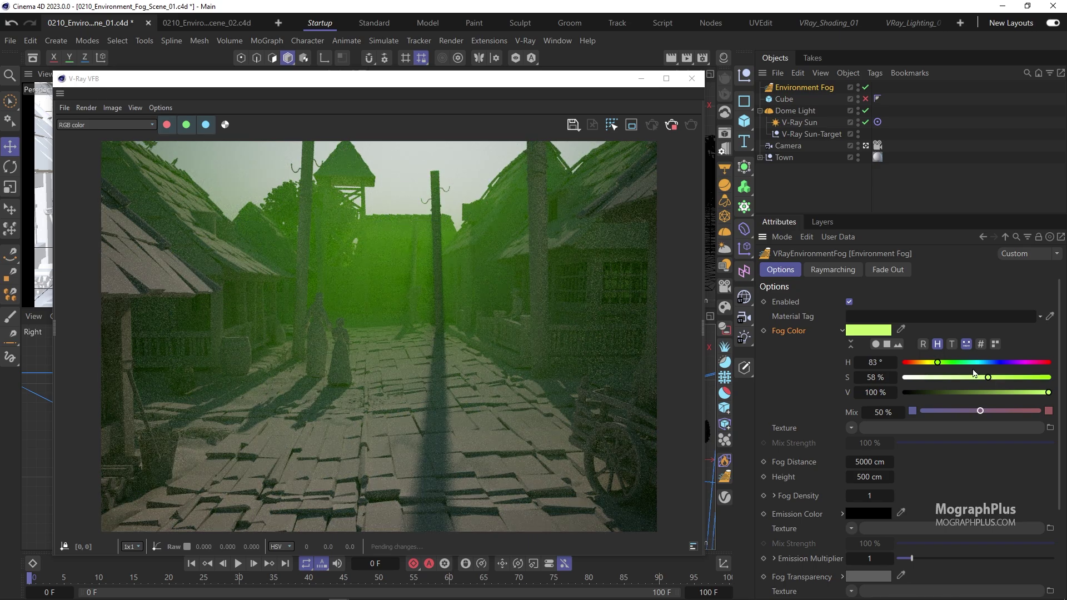
left_click_drag(977, 363, 984, 362)
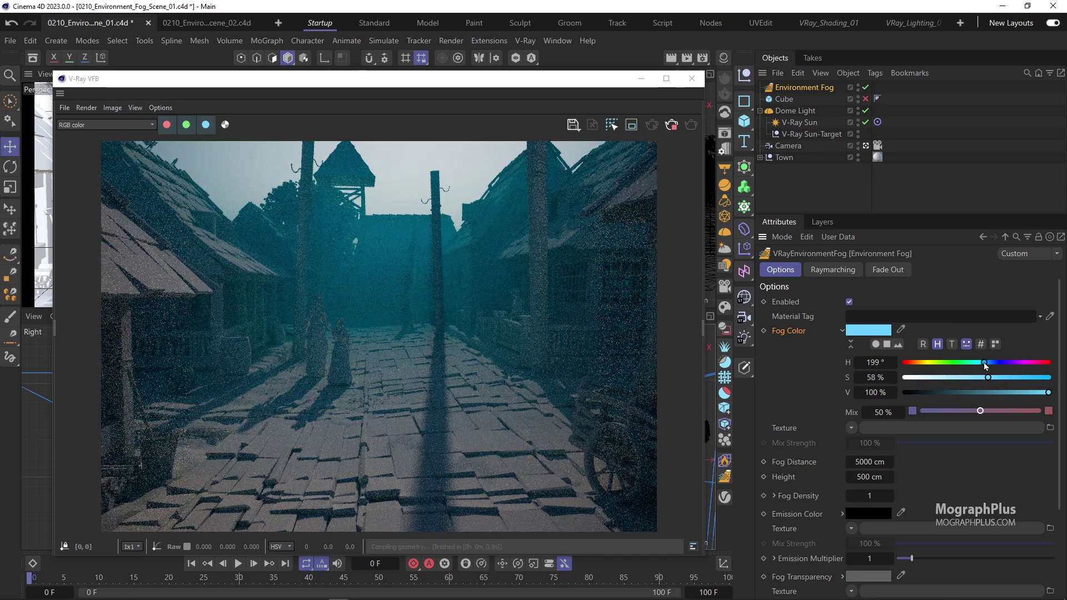
left_click(1013, 364)
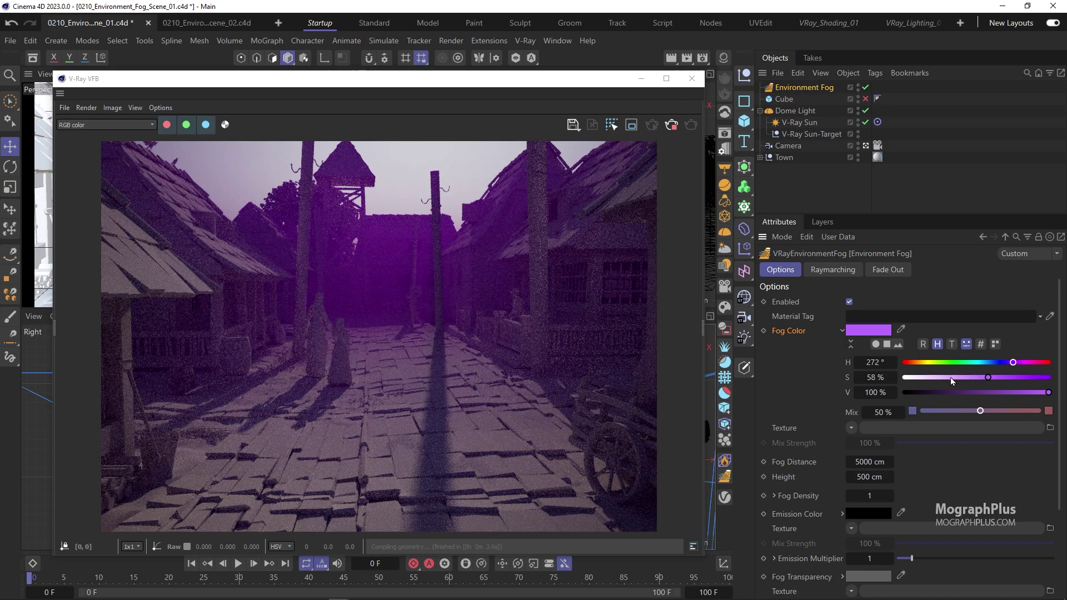
left_click(950, 378)
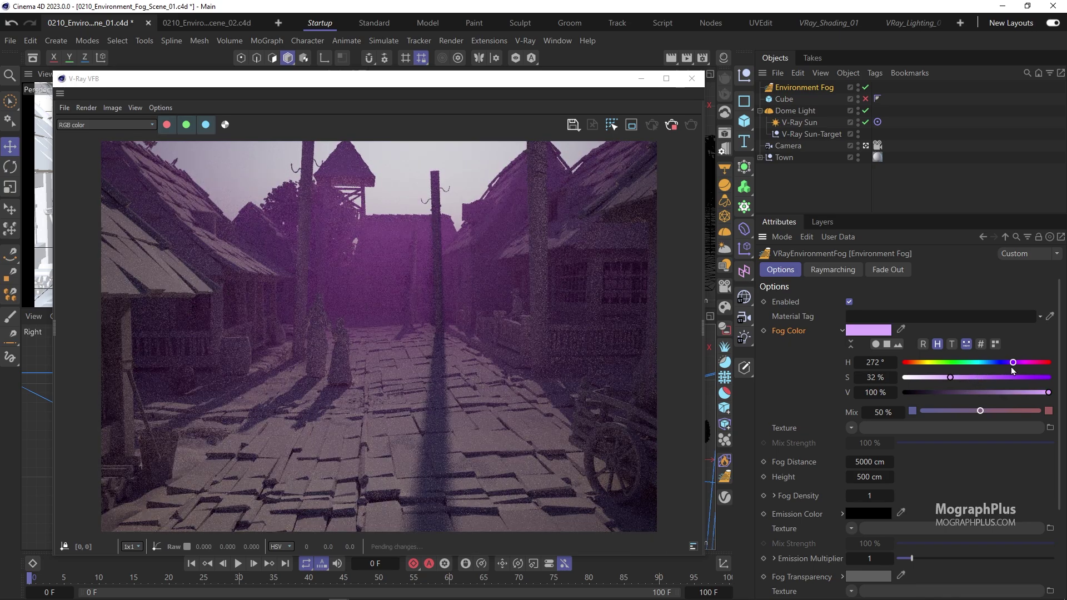
left_click(1033, 362)
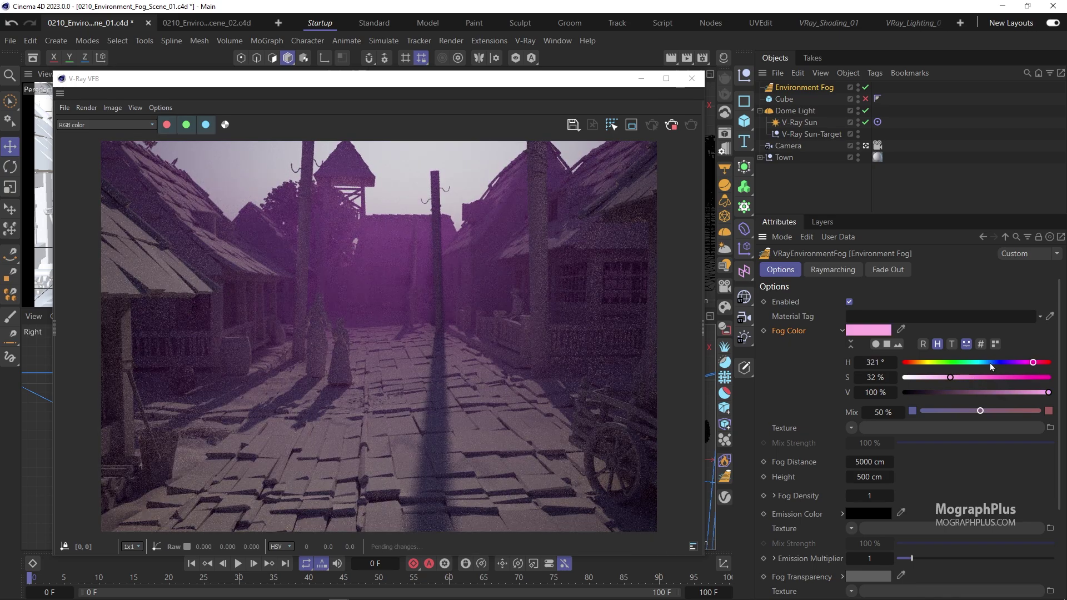
Step: Enter the fog colour as RGB 204, 242, 255 and collapse the picker
left_click(923, 344)
left_click(877, 362)
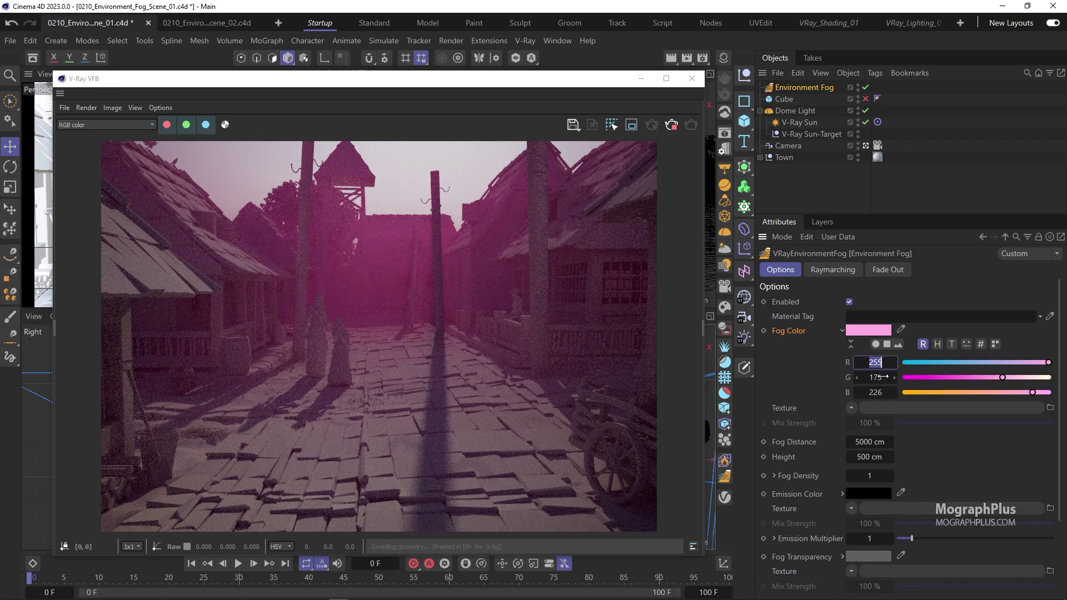
type("204")
left_click(878, 376)
type("242")
left_click(877, 392)
type("255")
key("Return")
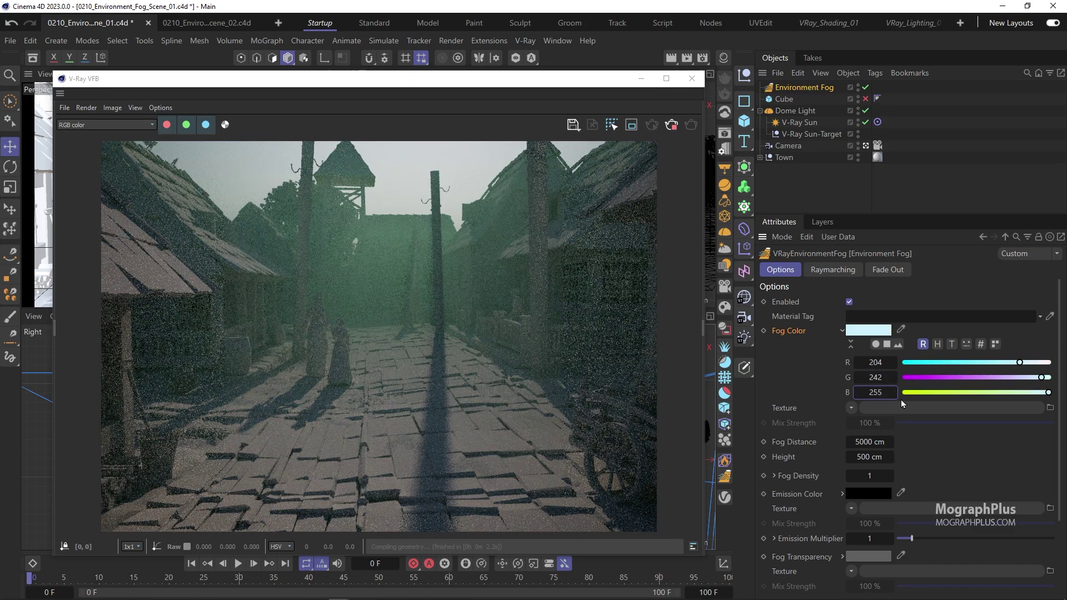
left_click(842, 331)
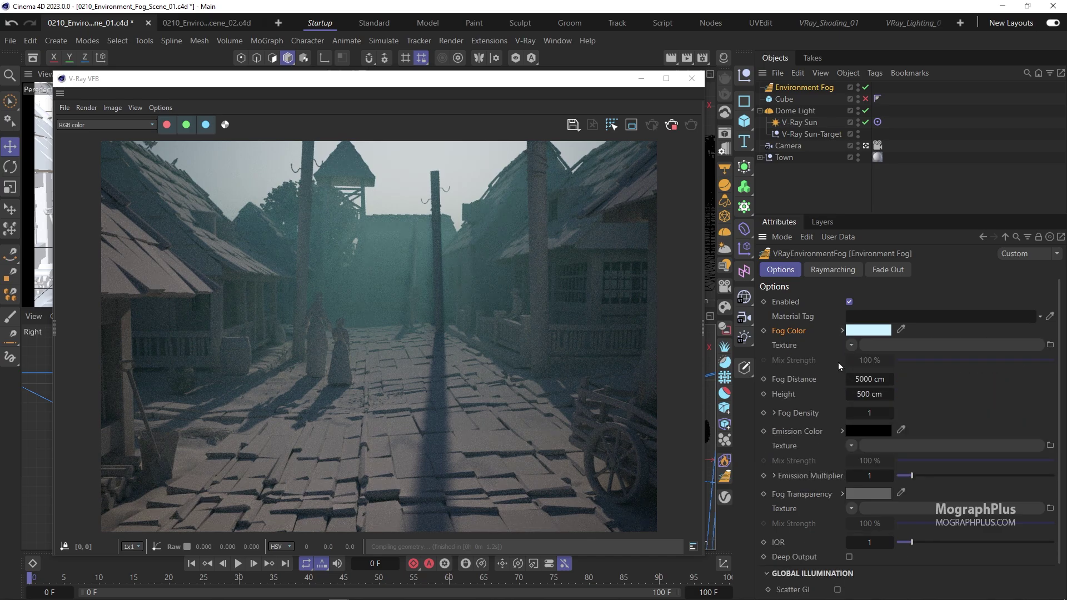
Step: Resize the VFB, enable the fog's Scatter GI, and compare the render with it off and on
left_click_drag(704, 257, 656, 257)
left_click_drag(492, 86, 524, 71)
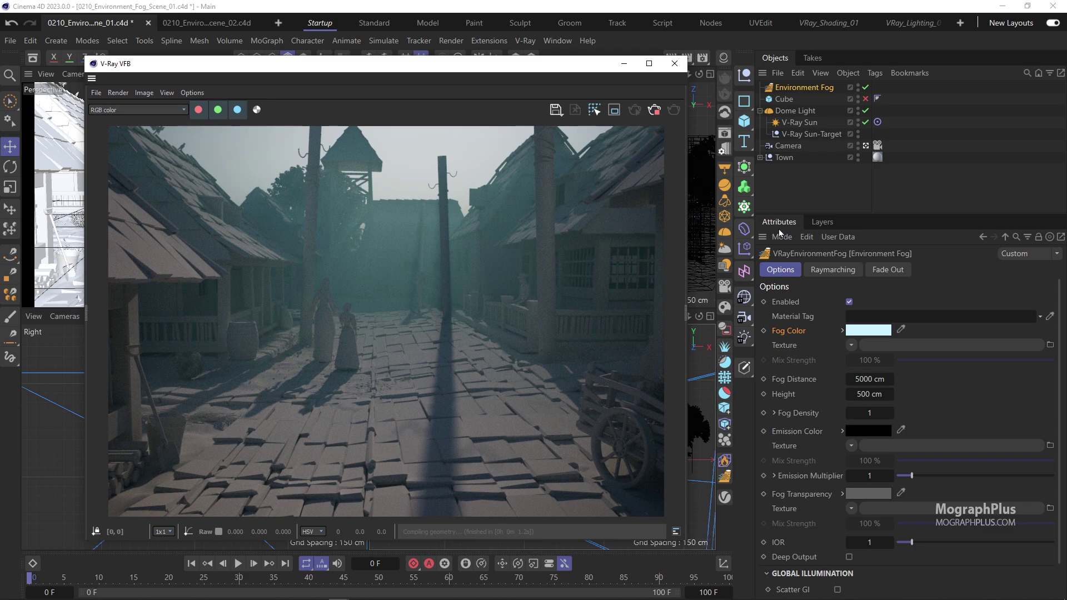
scroll(819, 442, "down", 2)
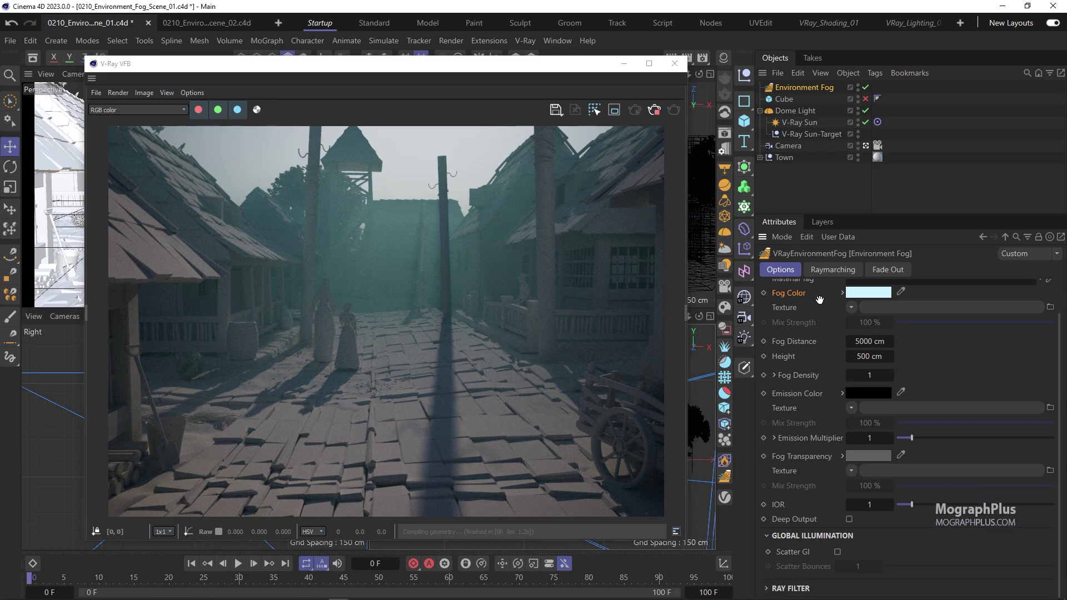
left_click(837, 552)
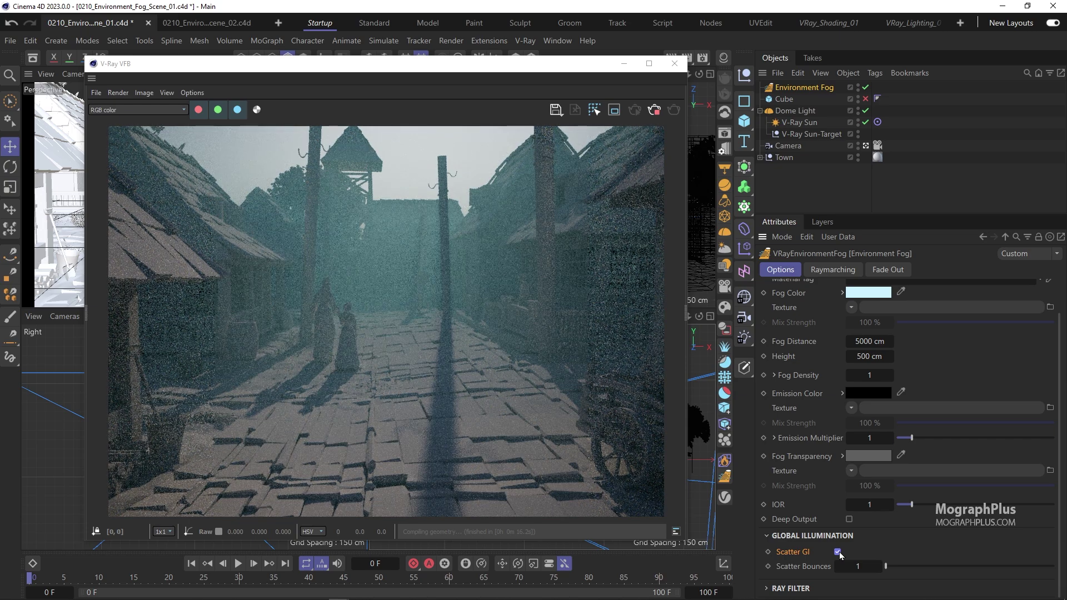
left_click(681, 233)
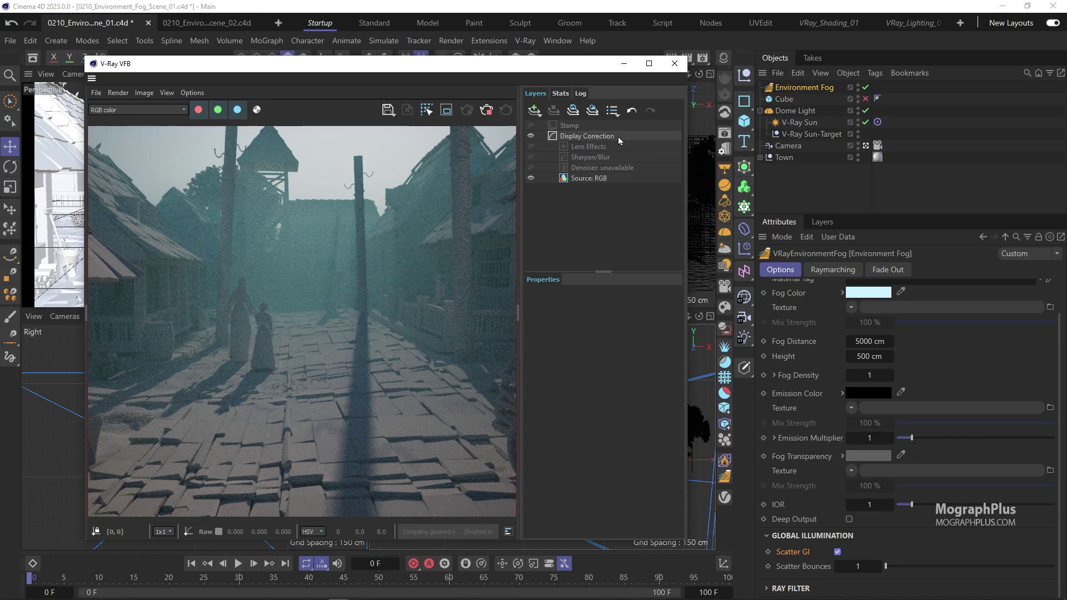
left_click(518, 233)
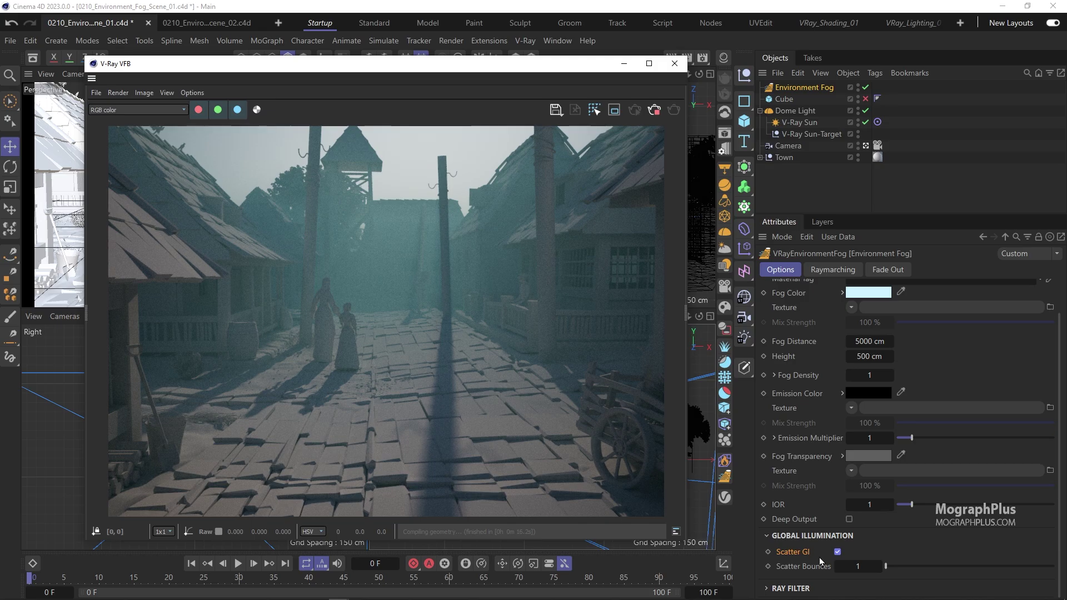
left_click(837, 551)
left_click(837, 551)
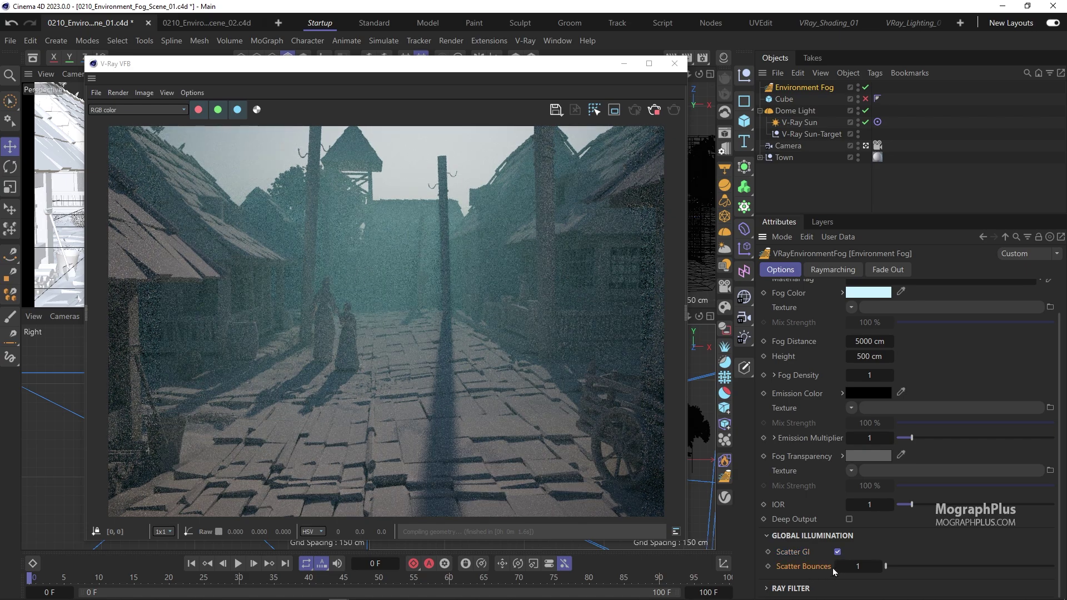
Step: Set Scatter Bounces to 3 and compare the render with Scatter GI toggled
left_click(849, 566)
type("3")
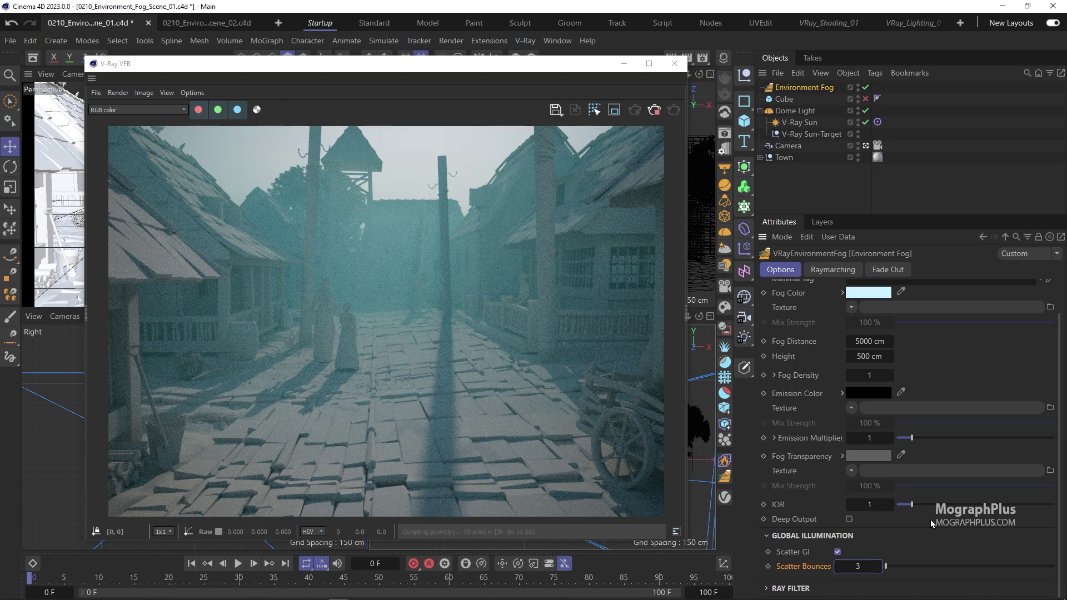
left_click(837, 551)
left_click(837, 552)
scroll(803, 395, "up", 1)
scroll(802, 396, "down", 1)
Step: Turn off the fog's Scatter GI and set its Emission Multiplier to 5
left_click(837, 552)
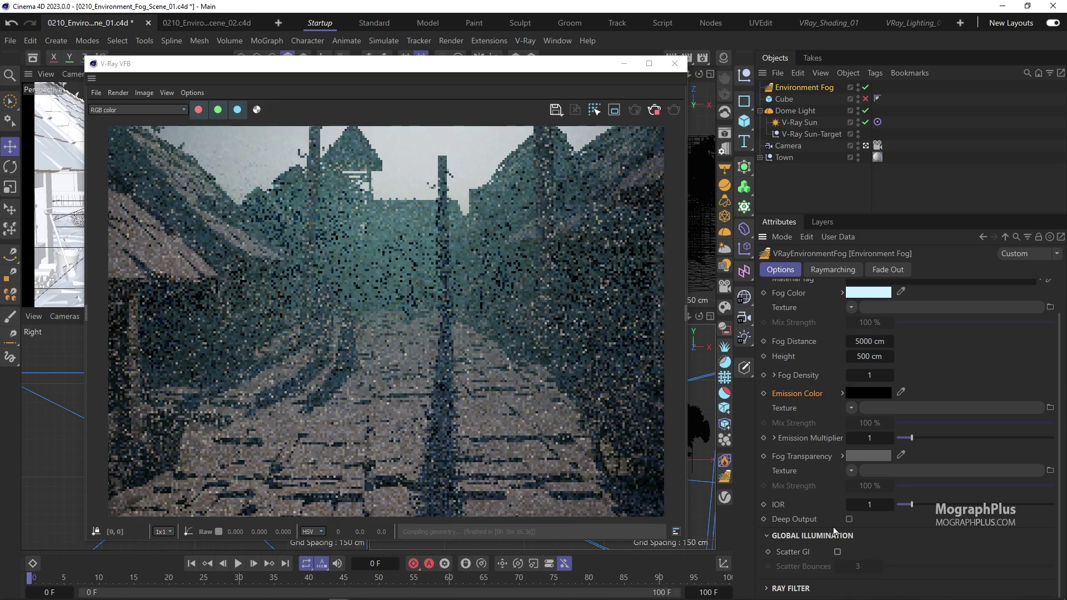
scroll(853, 421, "up", 2)
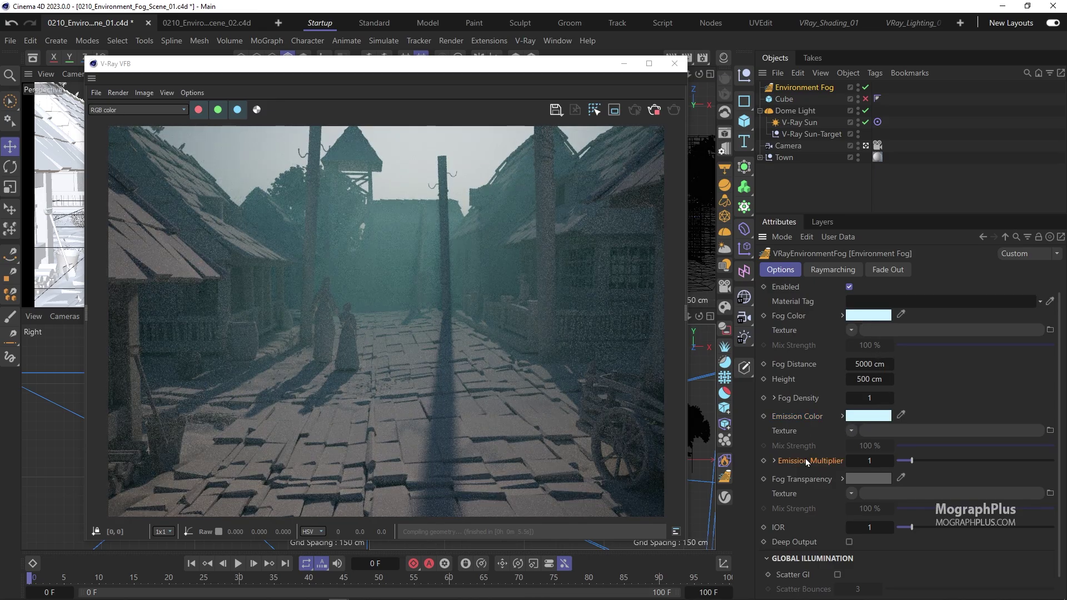
left_click(774, 461)
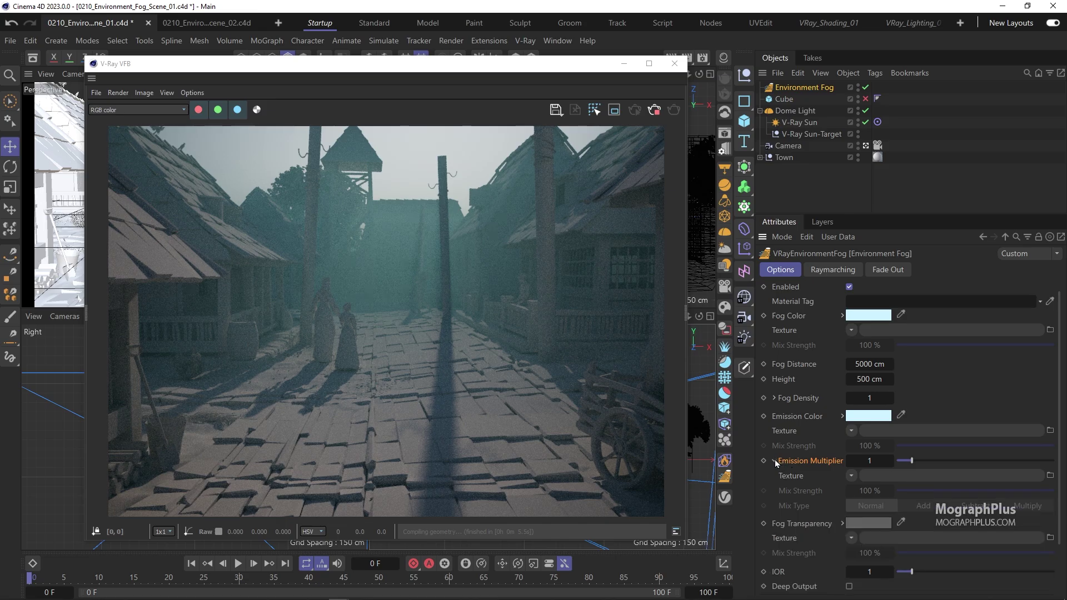
left_click(776, 462)
left_click(870, 461)
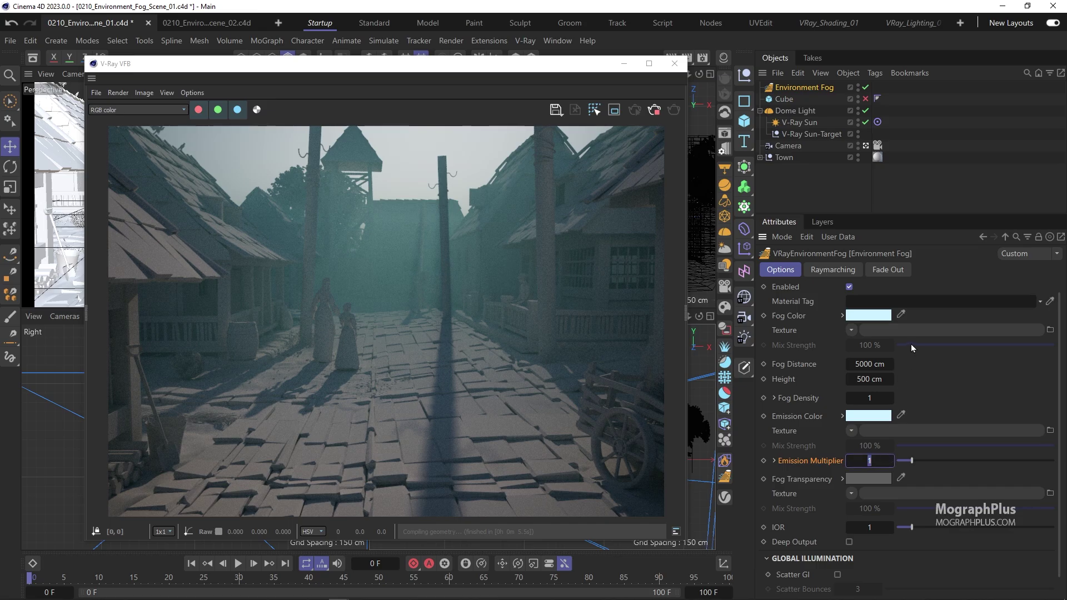
type("5")
key("Return")
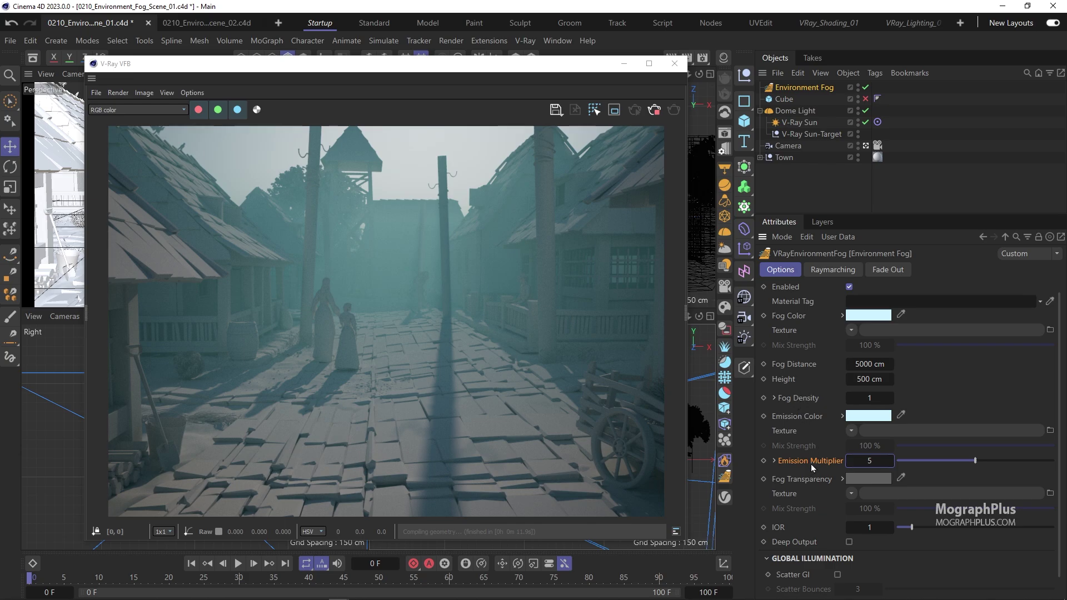
left_click(841, 416)
left_click(951, 447)
left_click_drag(965, 464, 974, 463)
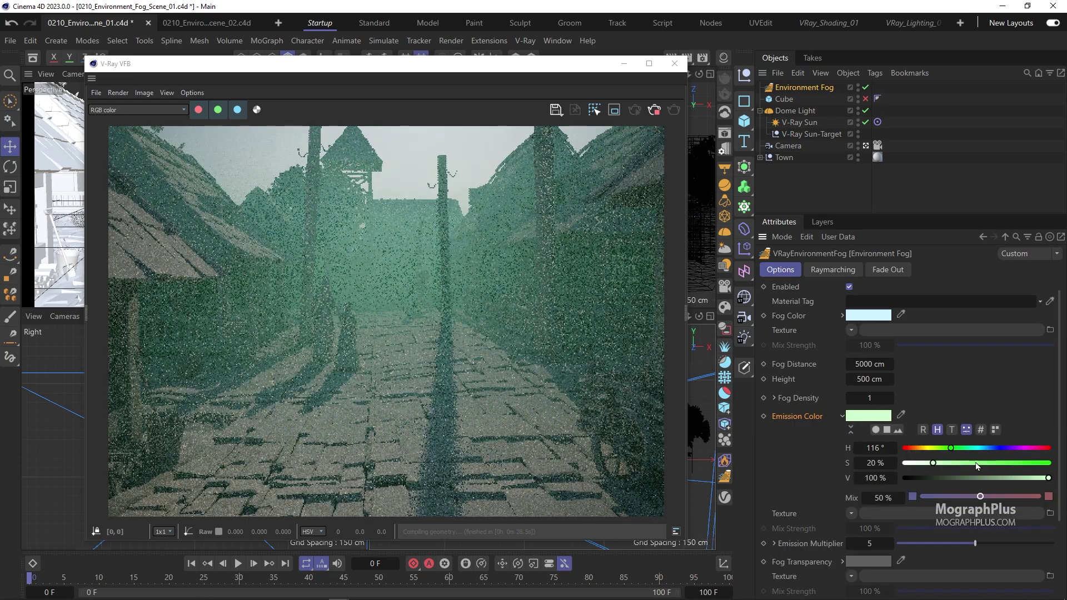
left_click(1000, 448)
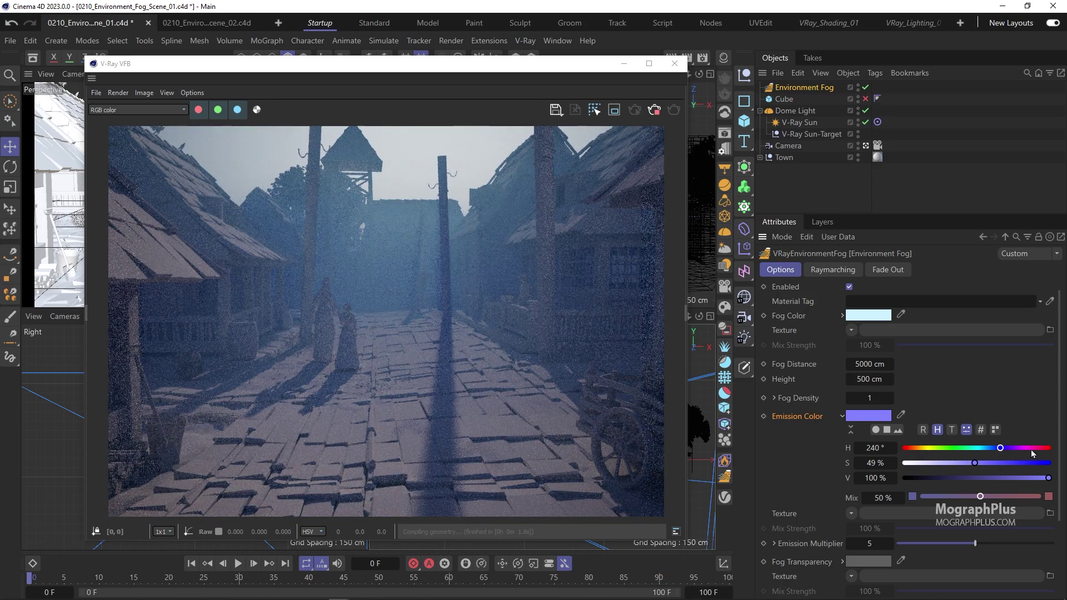
left_click(1031, 448)
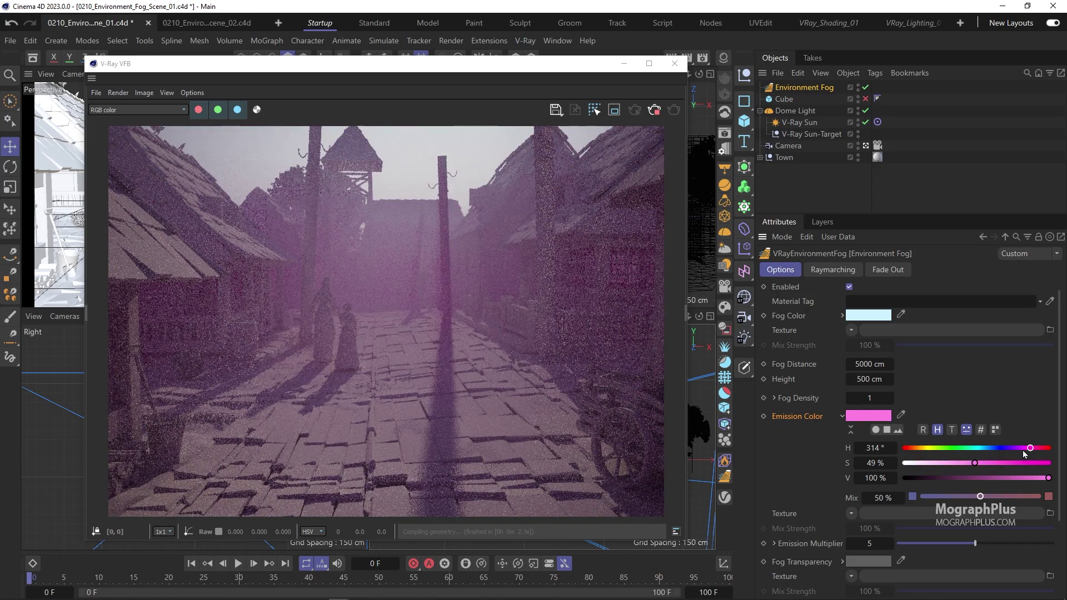
left_click(920, 448)
left_click_drag(918, 477, 878, 479)
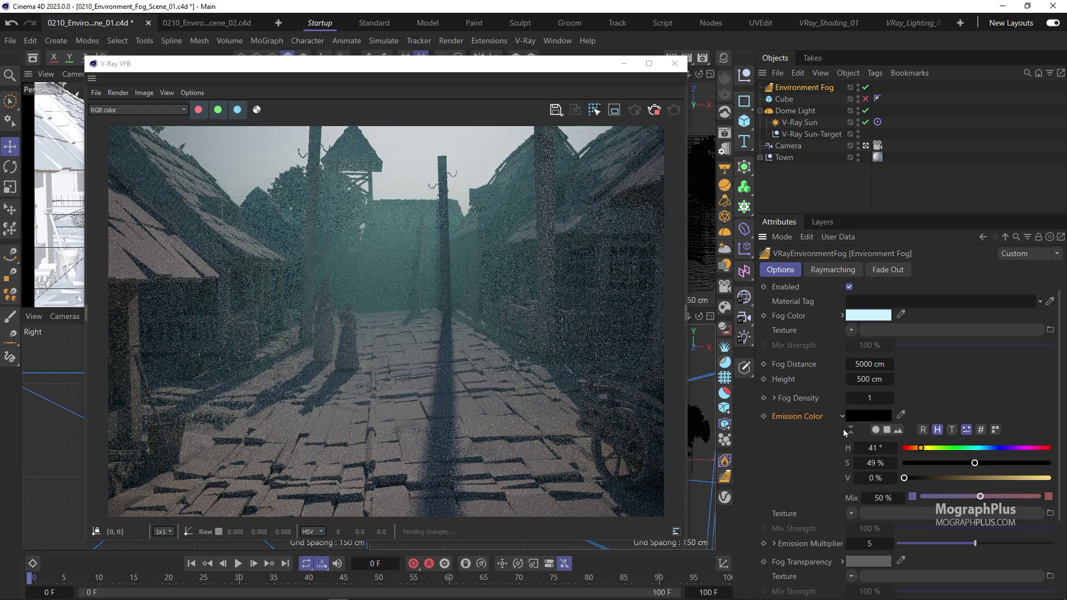
left_click(843, 418)
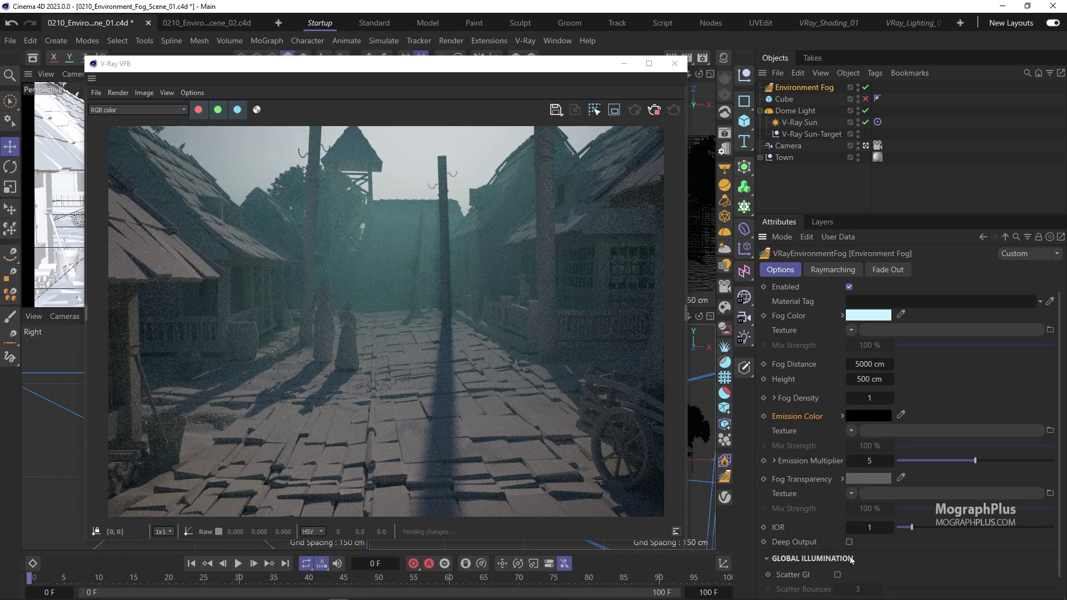
left_click(838, 575)
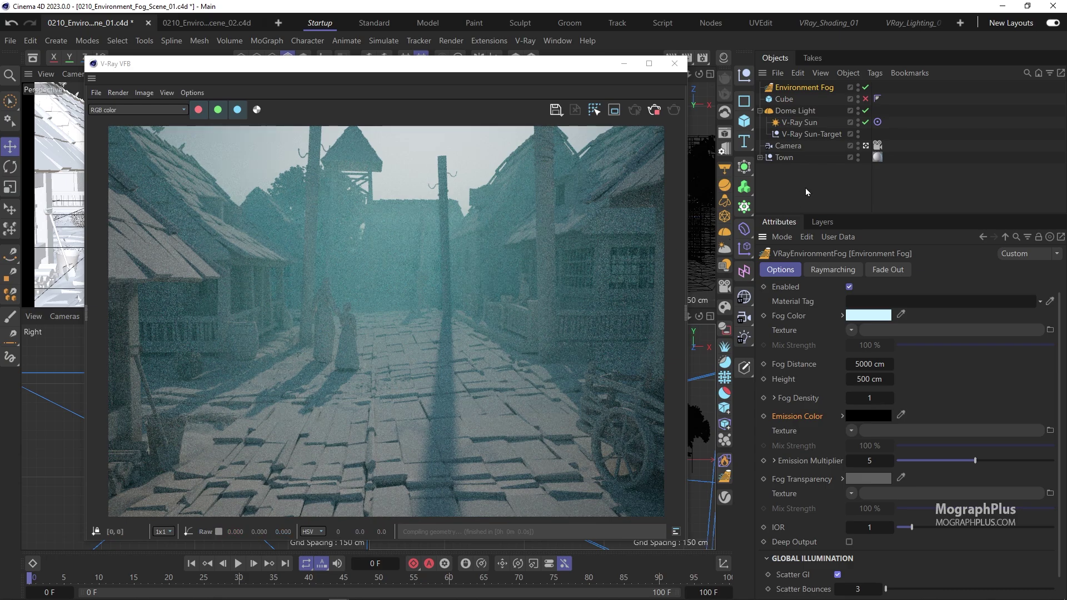
Step: Try Physical Camera Exposure Values 12 and 13, ending at 13.5
left_click(877, 145)
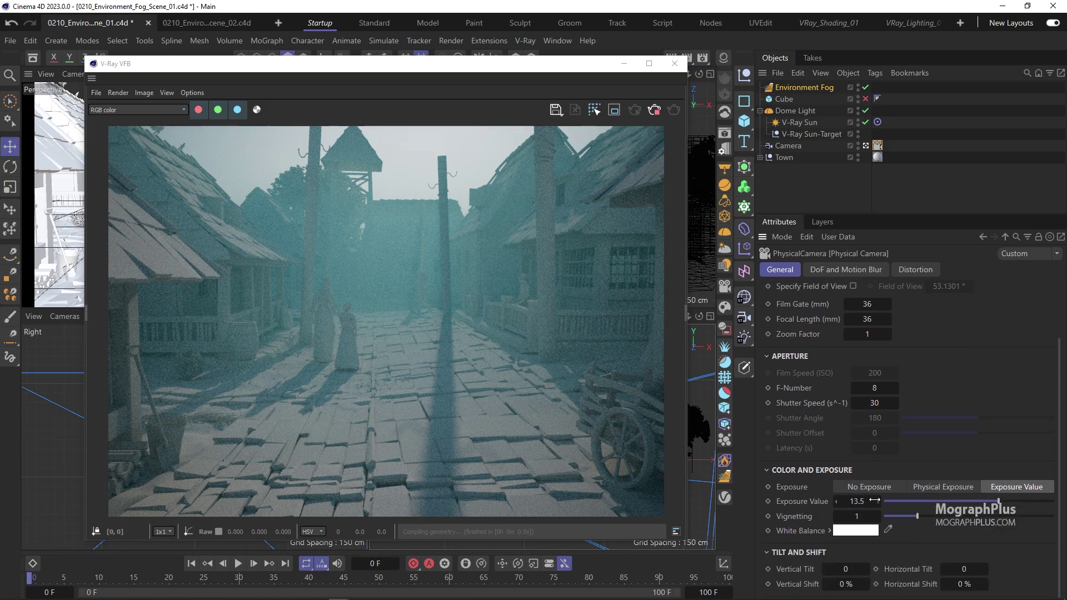
double_click(849, 501)
type("12")
key("Return")
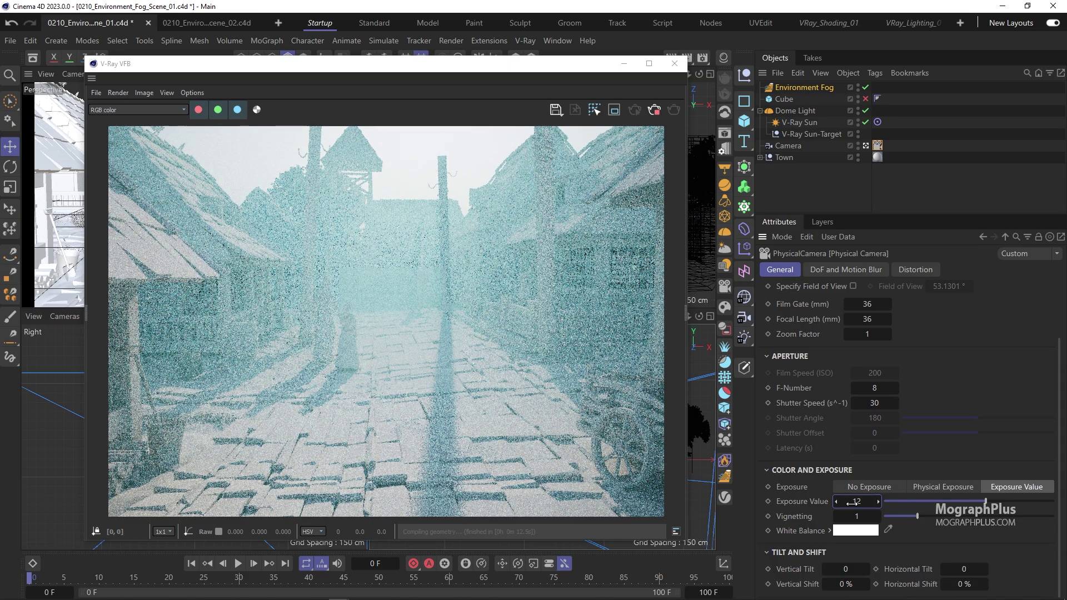
double_click(850, 503)
type("13")
key("Return")
double_click(850, 502)
type("13.5")
key("Return")
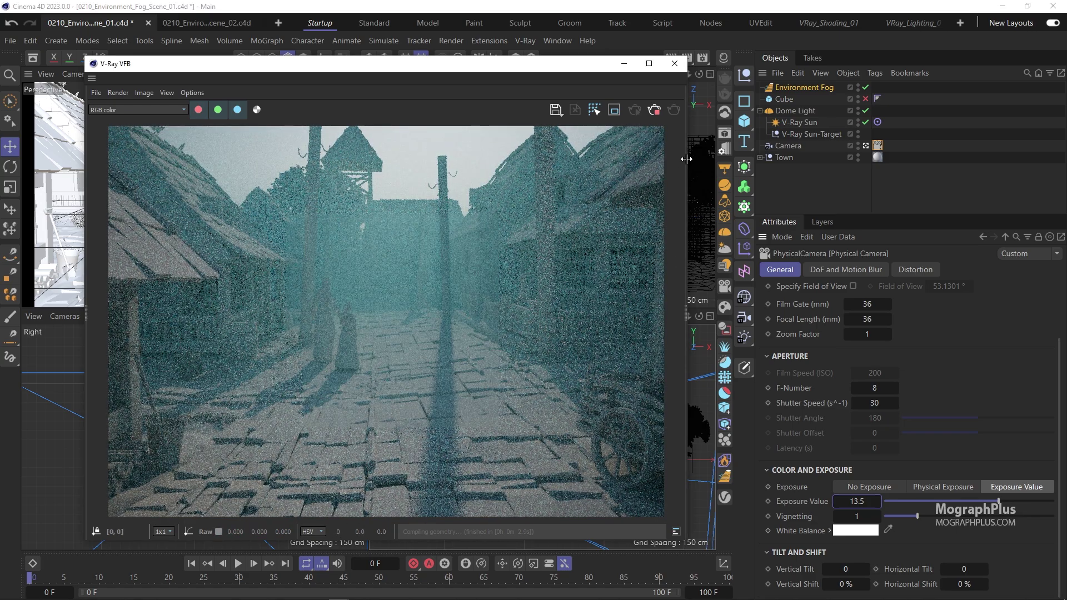
left_click(687, 159)
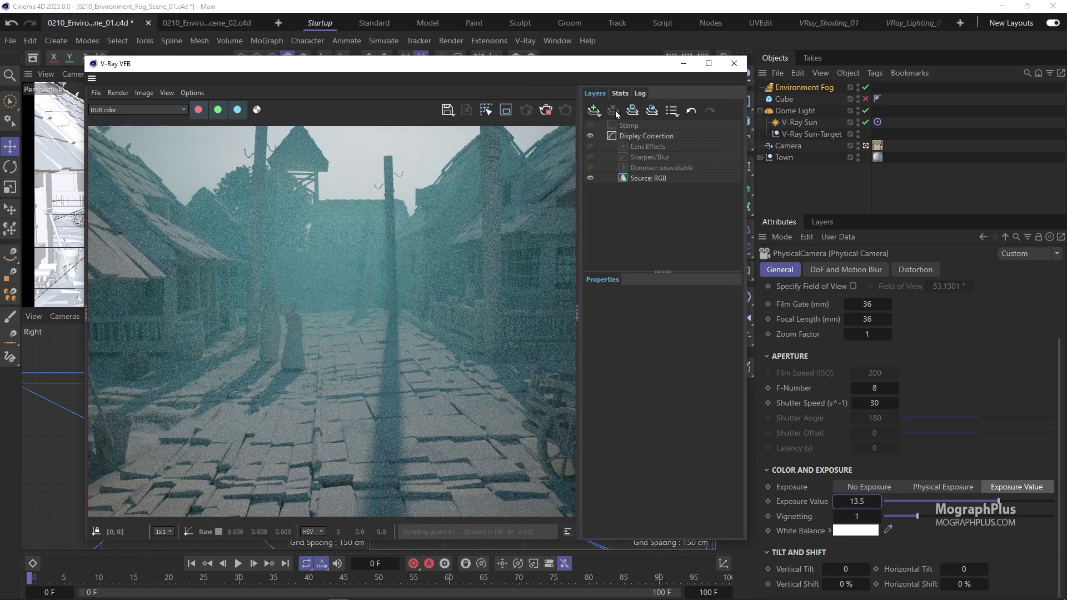
Step: Add a VFB Exposure layer with exposure 0.35 and contrast 0.15, then hide the layers panel
left_click(593, 110)
left_click(619, 213)
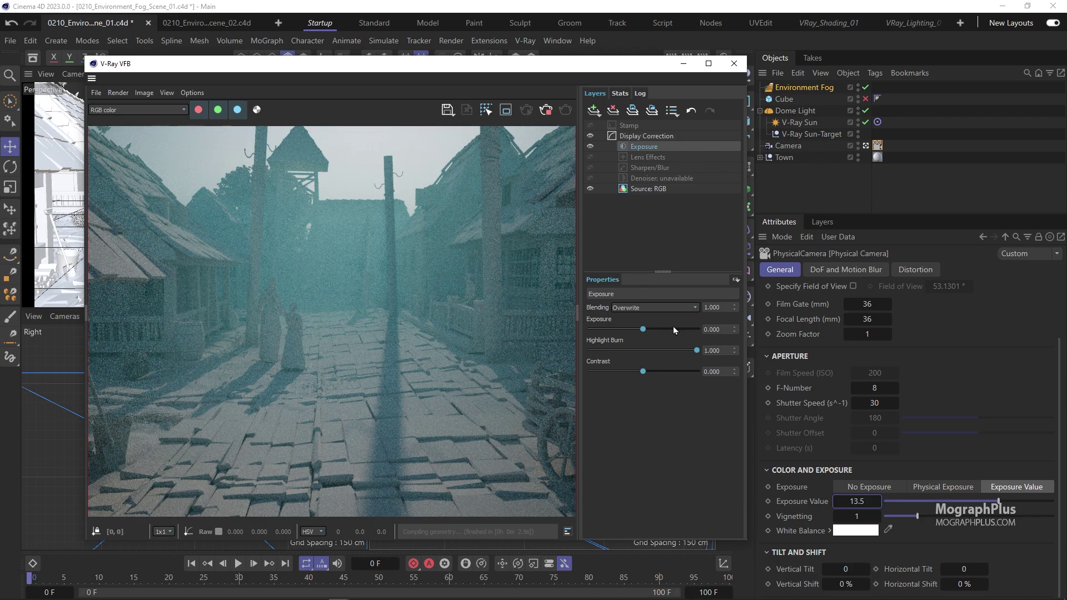
double_click(713, 329)
type("0.3")
key("Return")
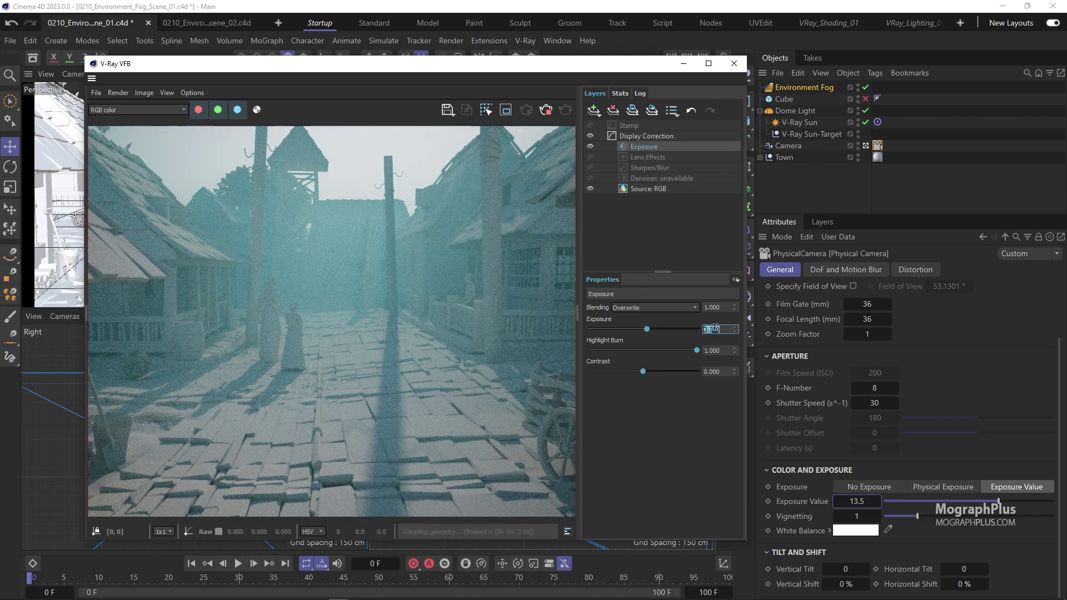
double_click(714, 371)
type("0.15")
key("Return")
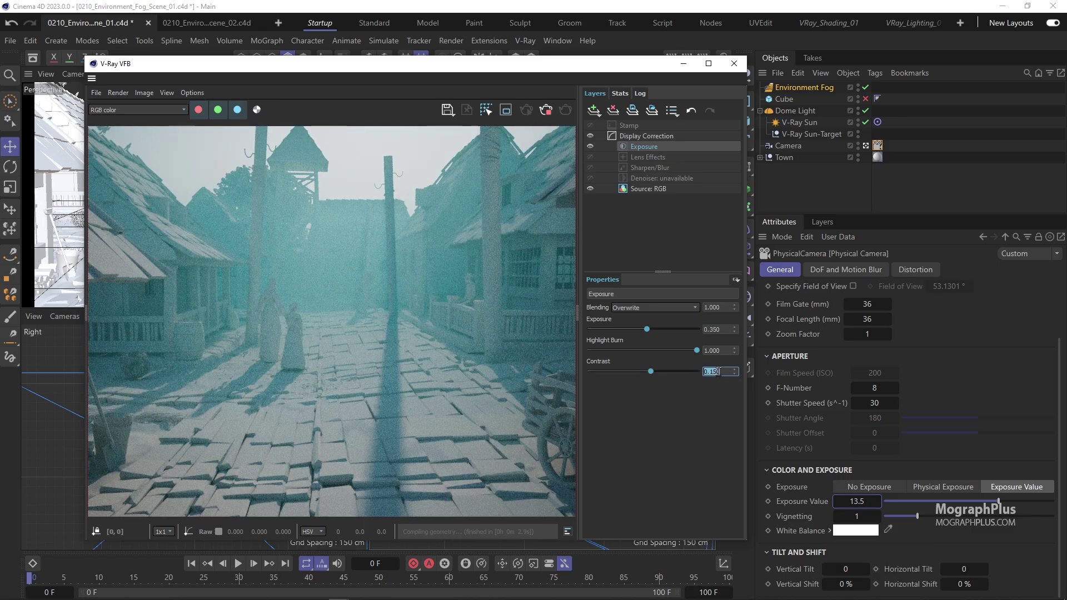
left_click(579, 202)
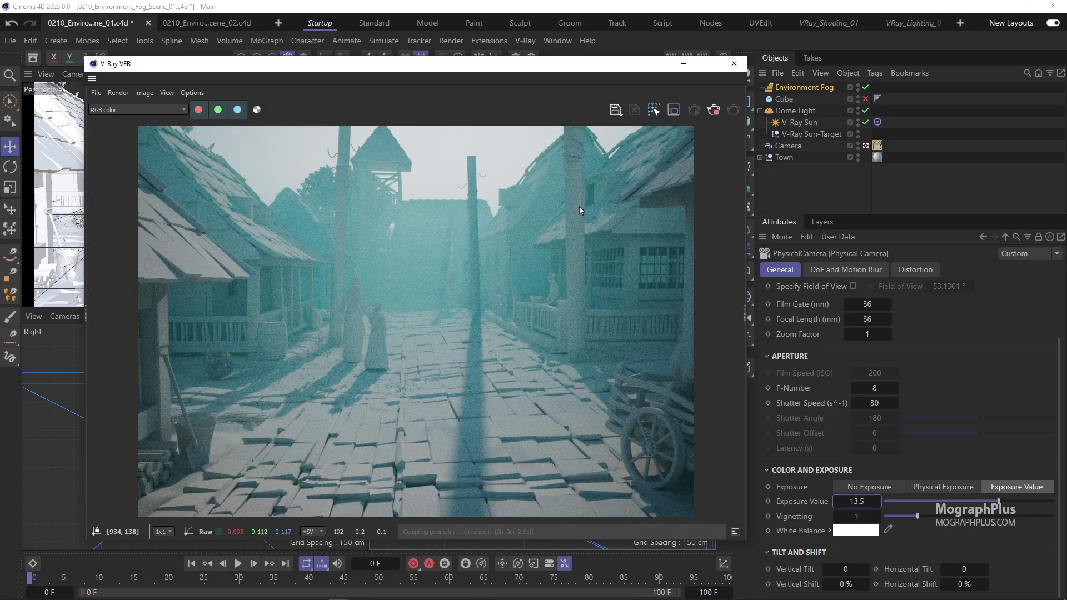
Step: Select the Environment Fog and set its Fog Density to 2
left_click(794, 89)
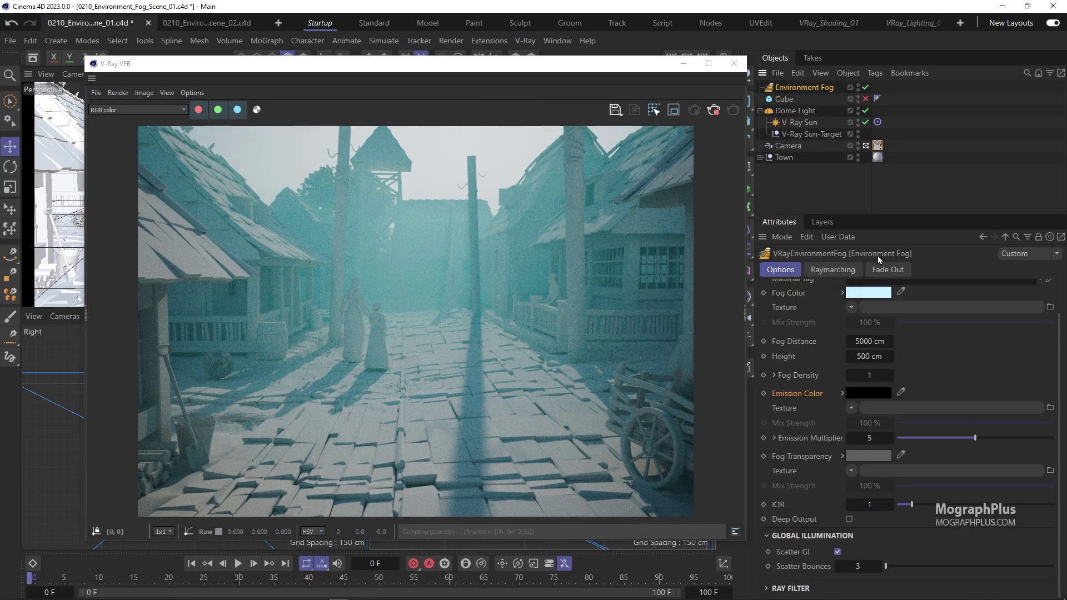
left_click(773, 375)
left_click(858, 375)
type("2")
key("Return")
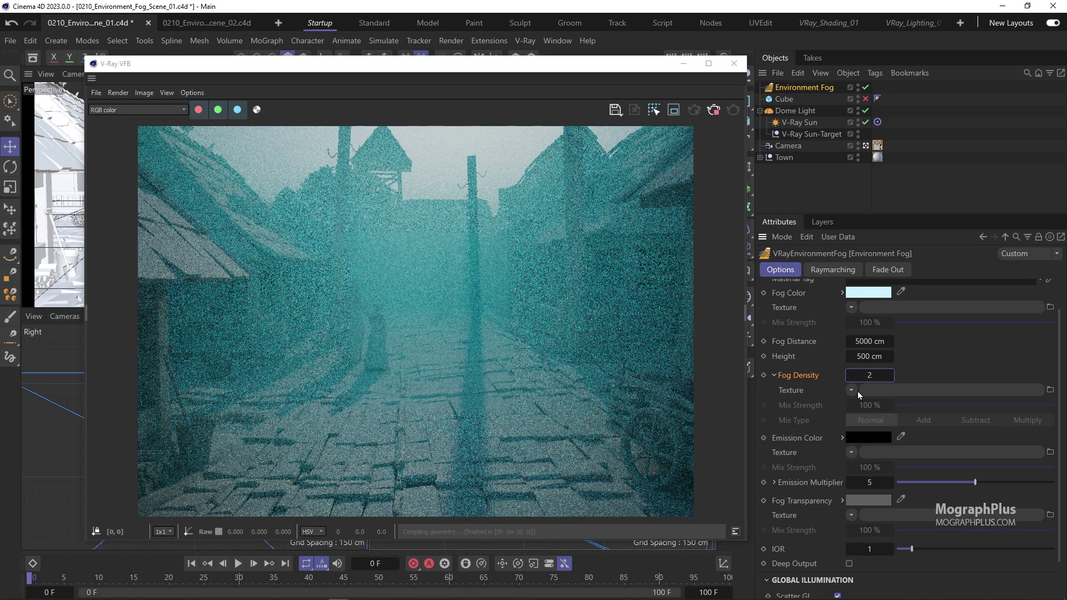
Step: Raise Fog Density to 4, undo back to 1, and open the Fog Transparency colour controls
left_click(869, 375)
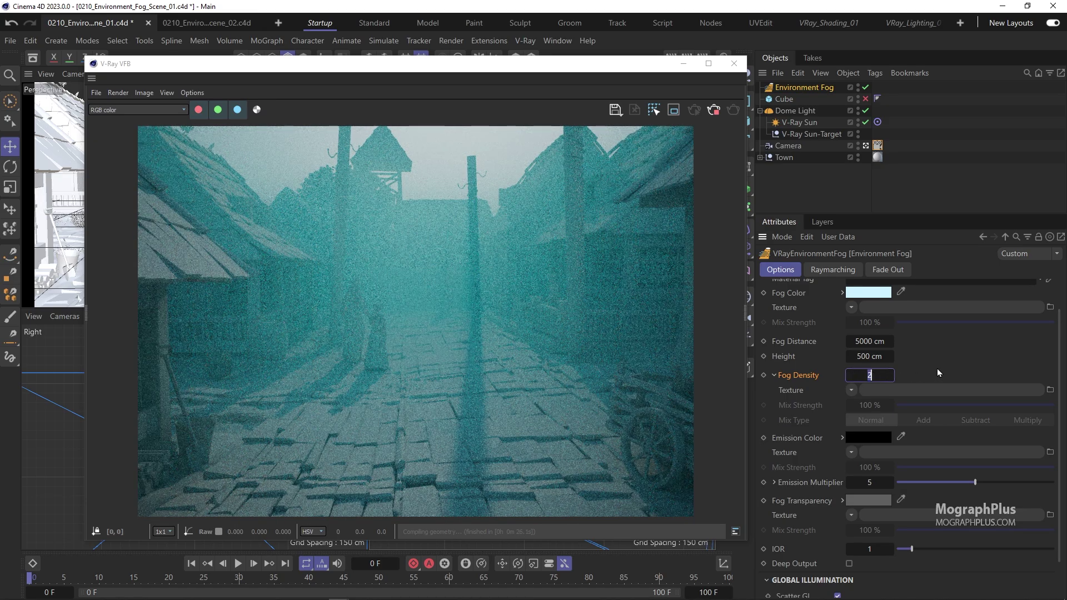
type("4")
key("Return")
key("ctrl+z")
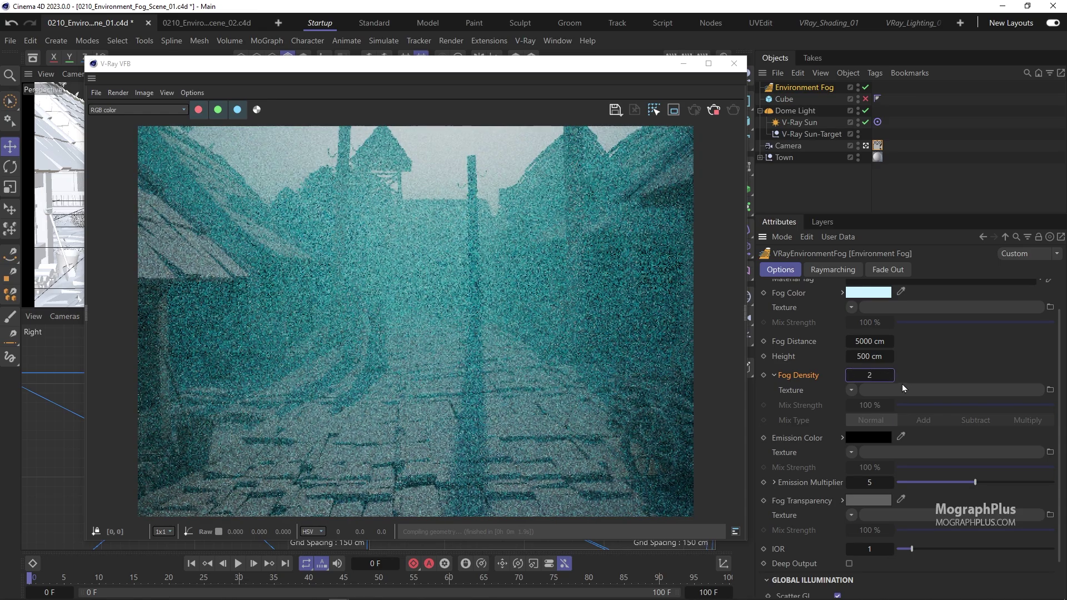
key("ctrl+z")
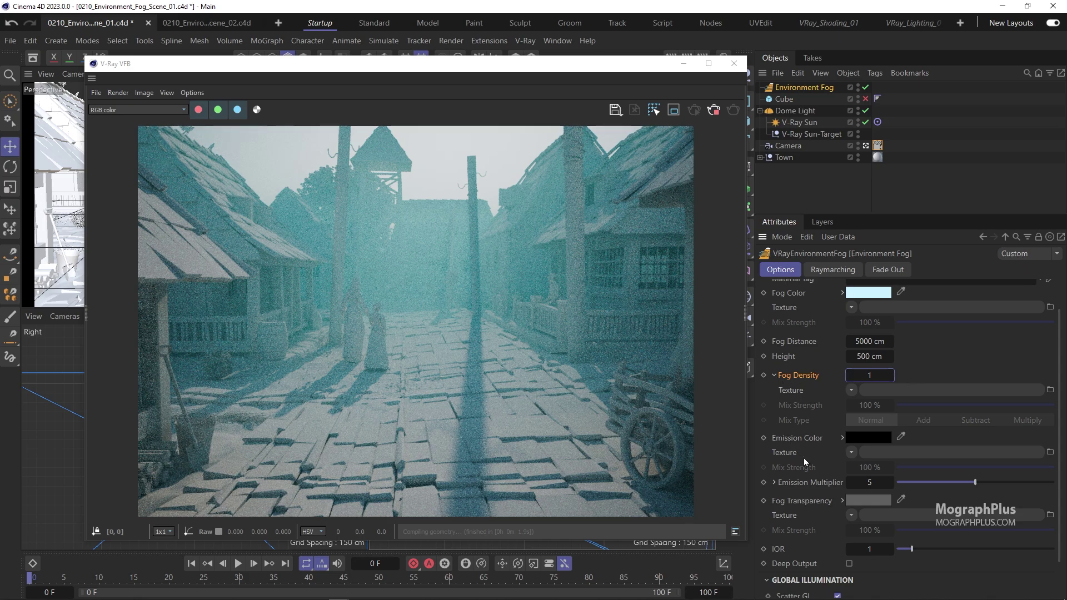
left_click(809, 499)
left_click(842, 501)
Step: Try Fog Transparency values of 15%, 3% and 83%, then reset it to the default 37.5% grey
scroll(799, 453, "down", 1)
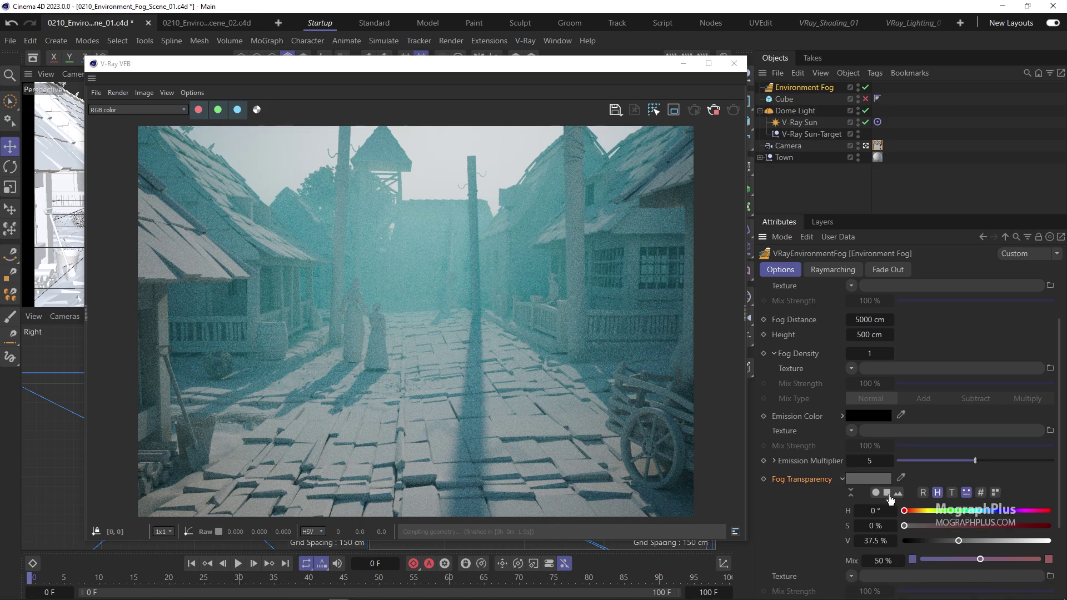
left_click(925, 541)
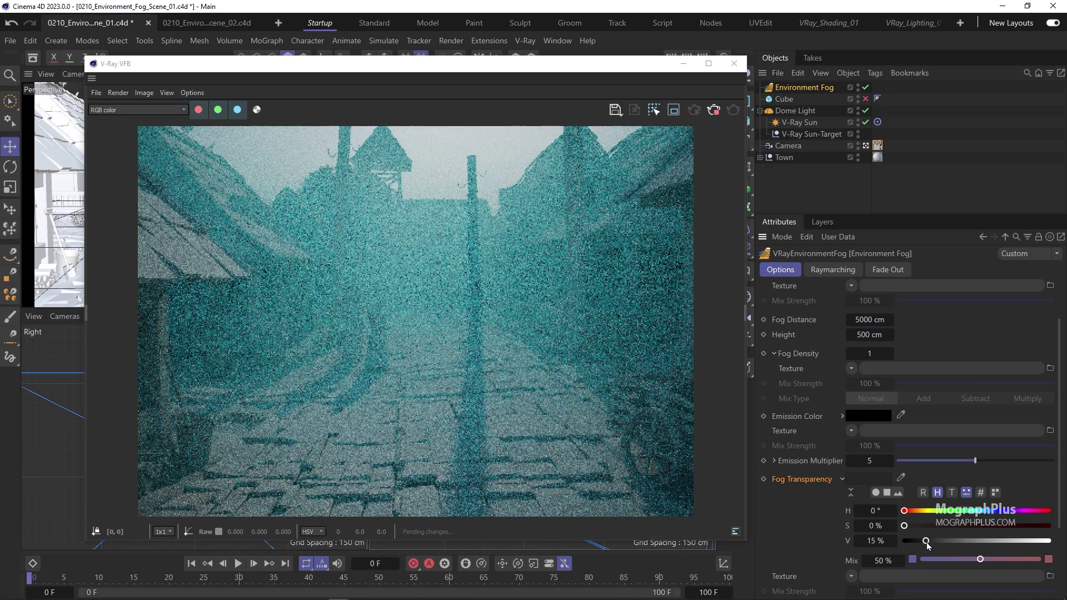
left_click_drag(922, 539, 908, 541)
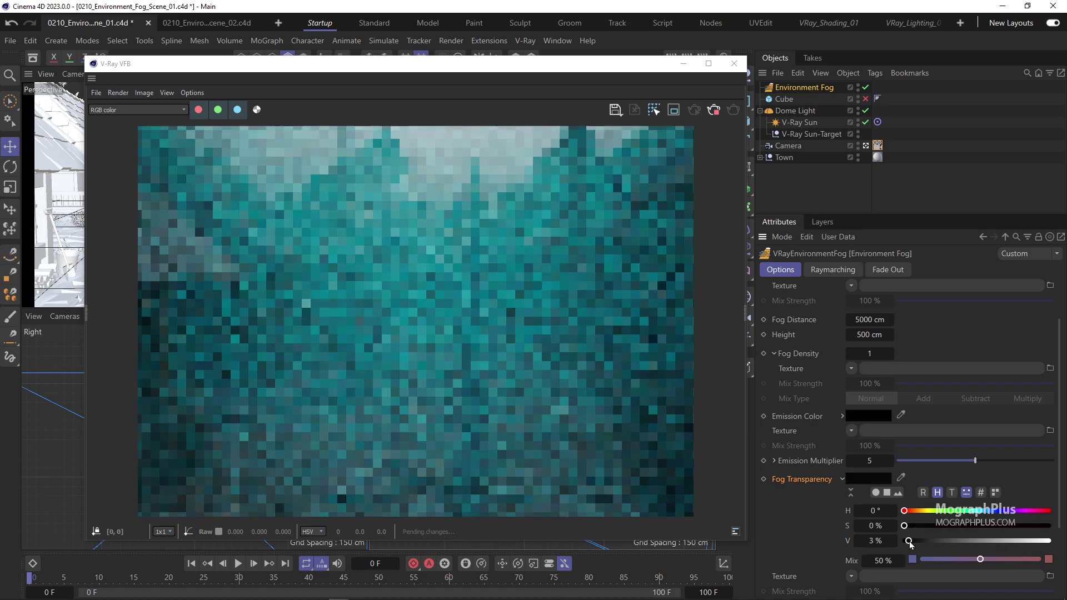
left_click(1024, 540)
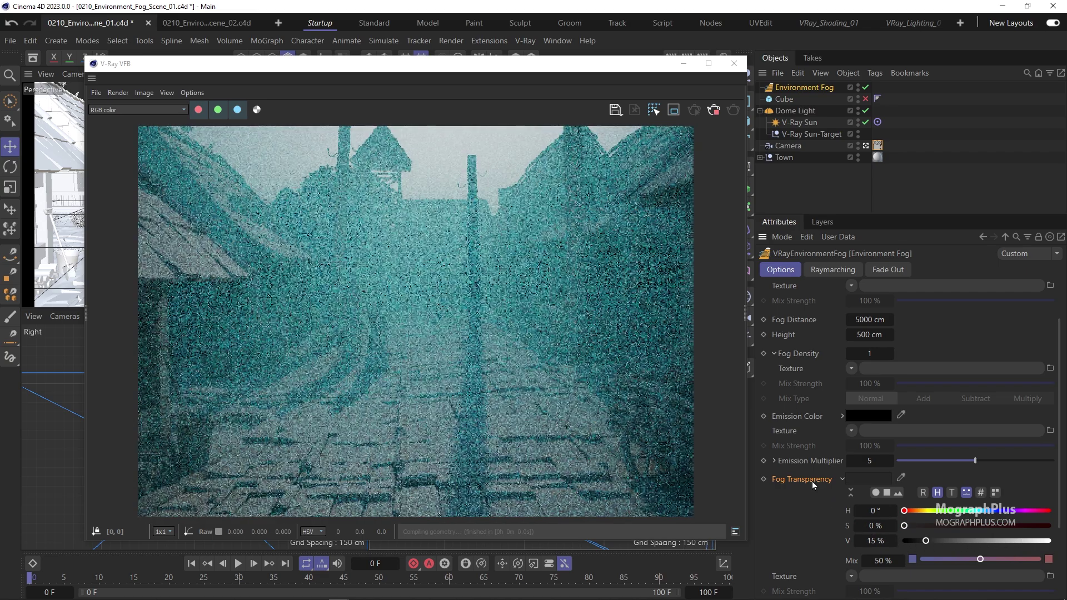
right_click(811, 481)
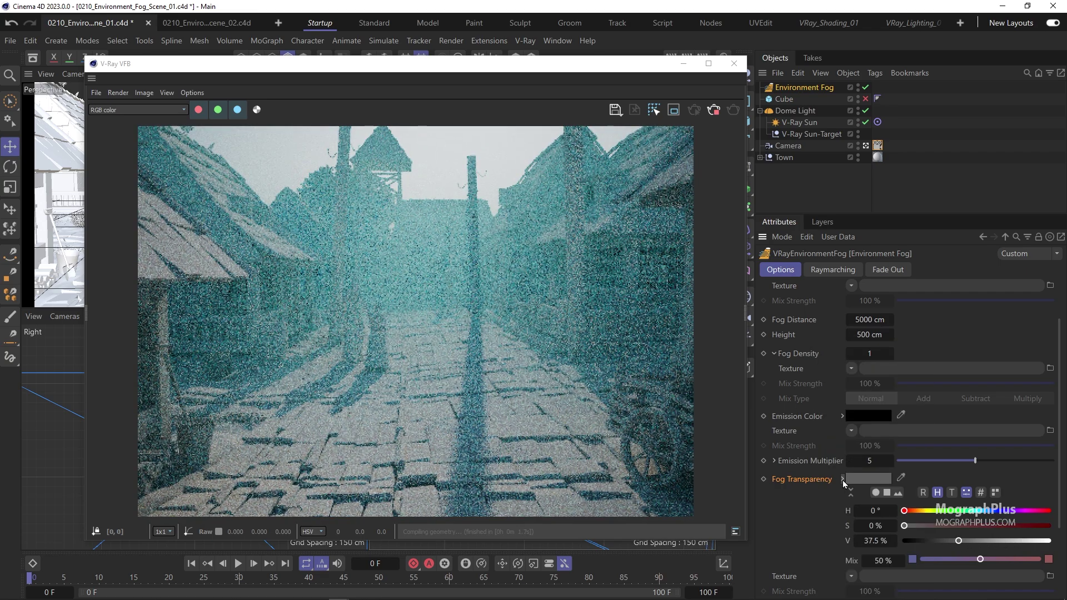
left_click(842, 480)
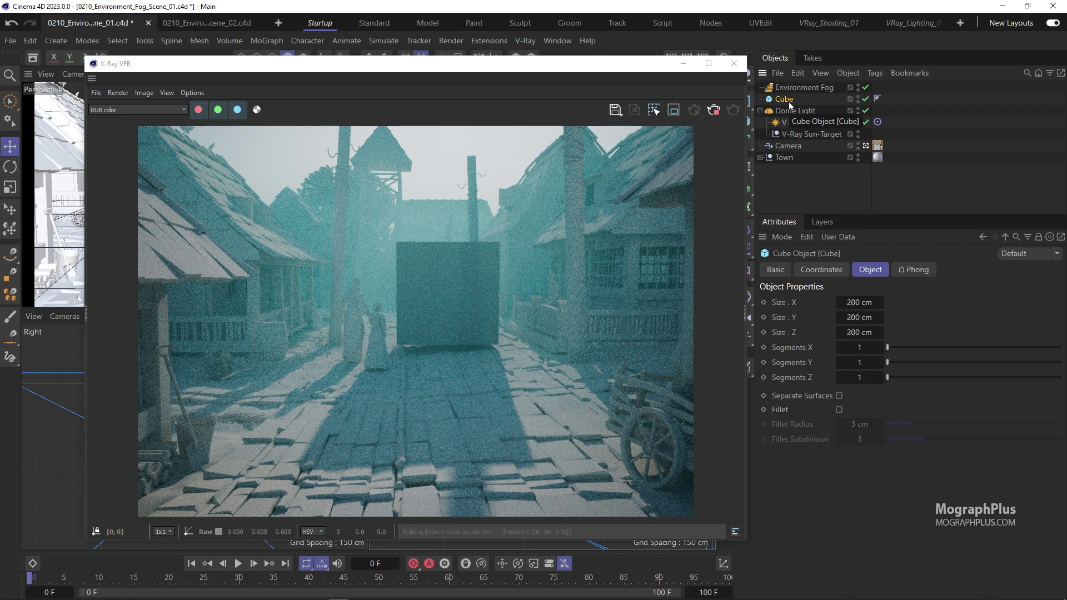
Step: Parent the Cube under Environment Fog and set Fog Distance to 200 cm
left_click_drag(788, 100, 811, 88)
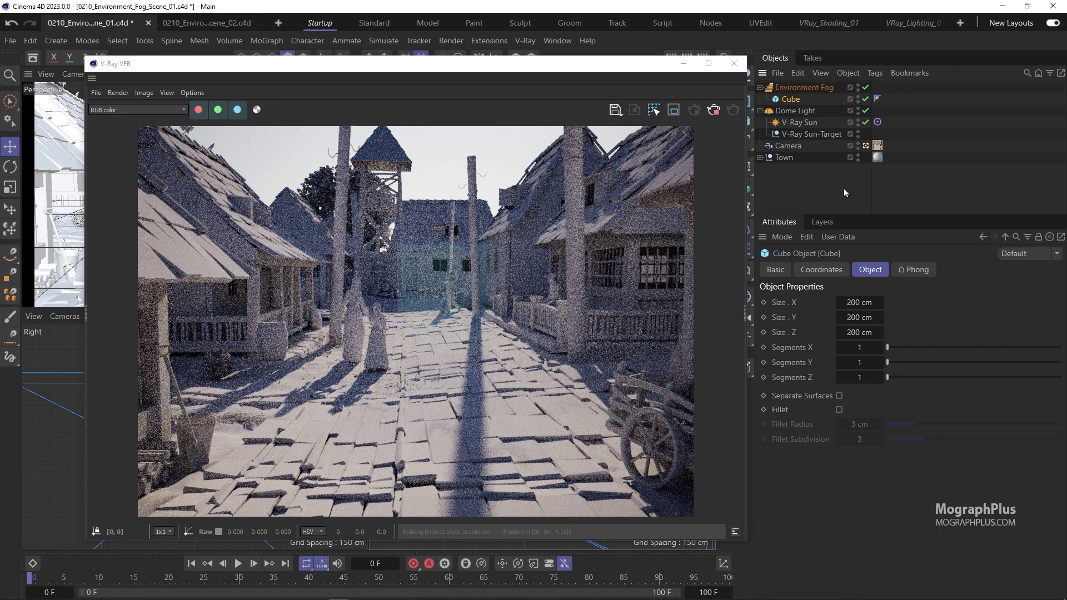
left_click(803, 89)
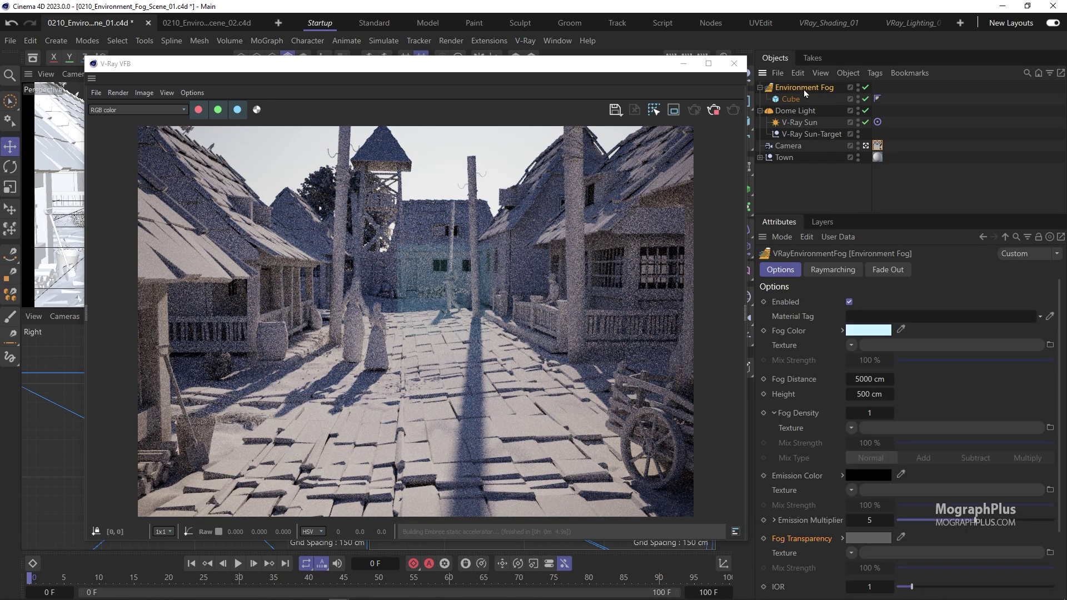
left_click(867, 379)
type("200")
key("Return")
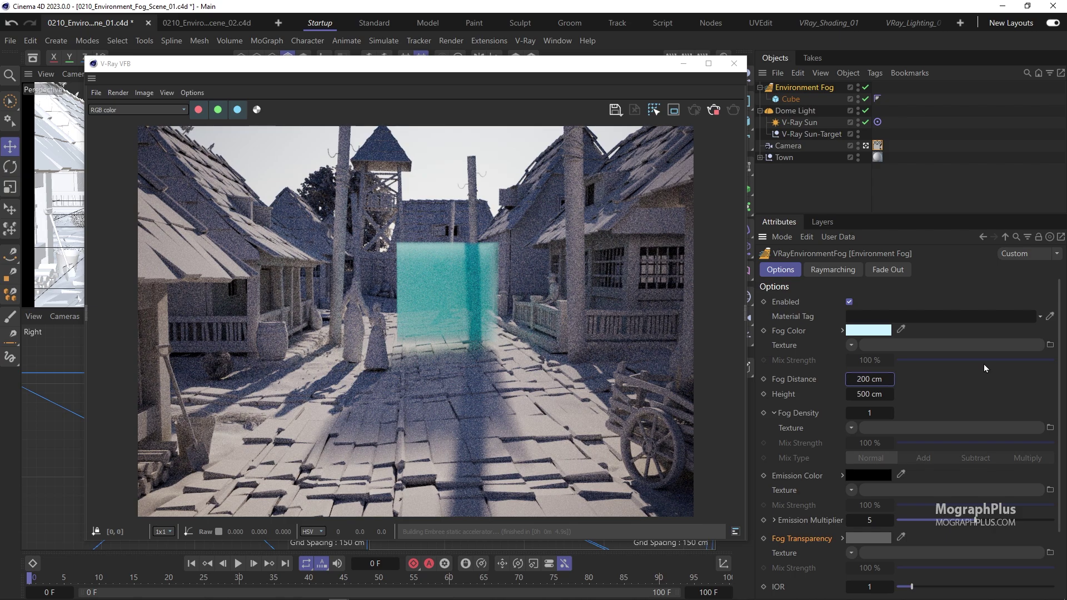
Step: Set the Cube's X, Y and Z size to 400 cm
left_click(793, 102)
left_click(863, 305)
type("400")
key("Tab")
type("400")
key("Tab")
type("400")
key("Return")
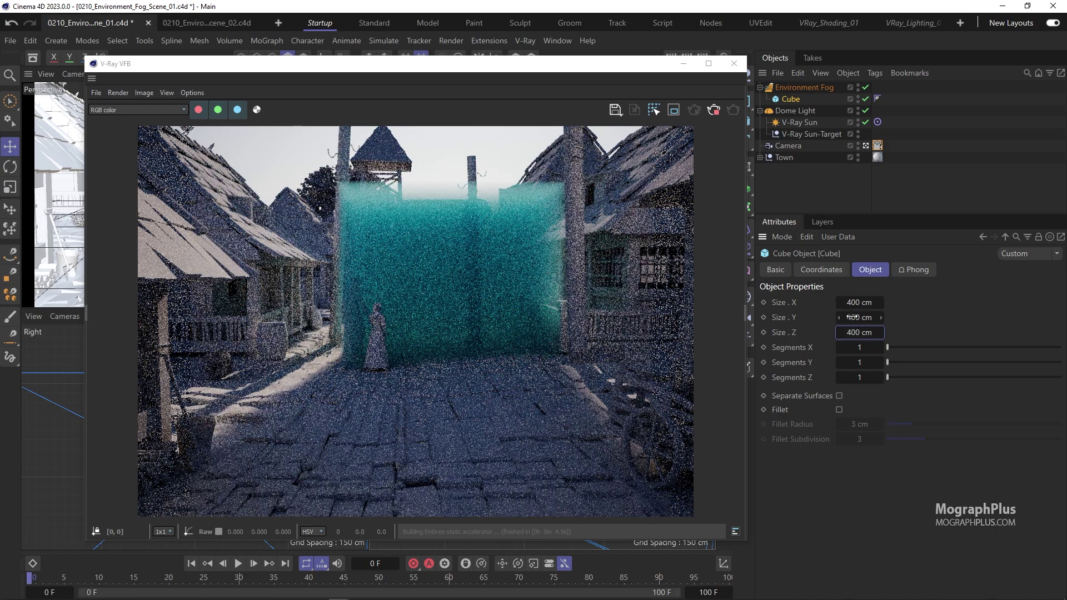
Step: Shrink the Cube to 300 cm on X, Y and Z
left_click(859, 302)
type("300")
key("Tab")
type("300")
key("Tab")
type("300")
key("Return")
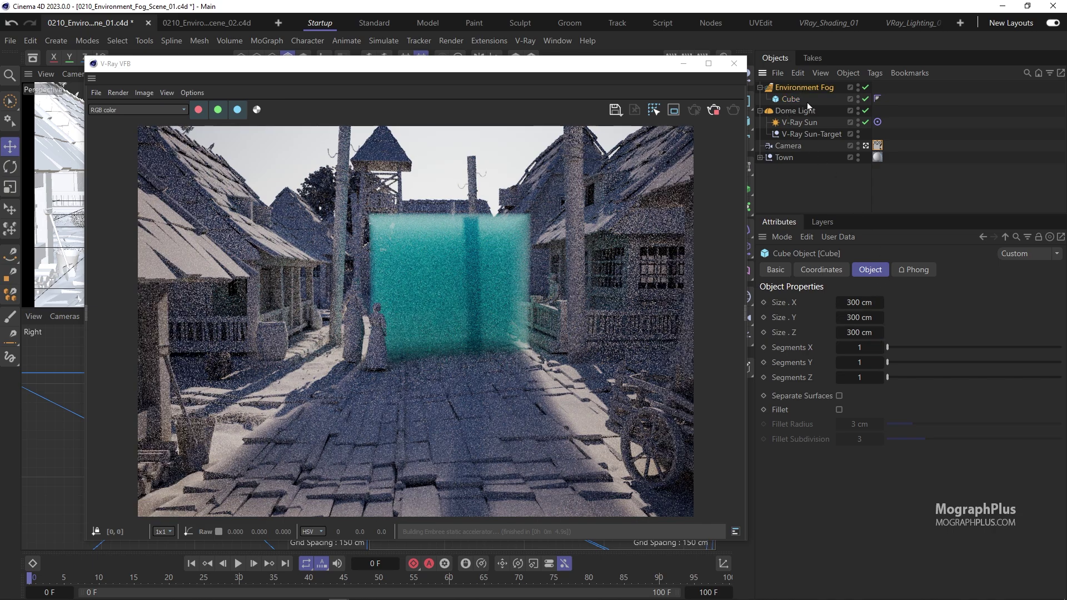
Step: Set the Environment Fog's Fade out Radius to 20 cm on the Fade Out tab
left_click(802, 88)
left_click(887, 270)
double_click(888, 316)
type("0")
key("Return")
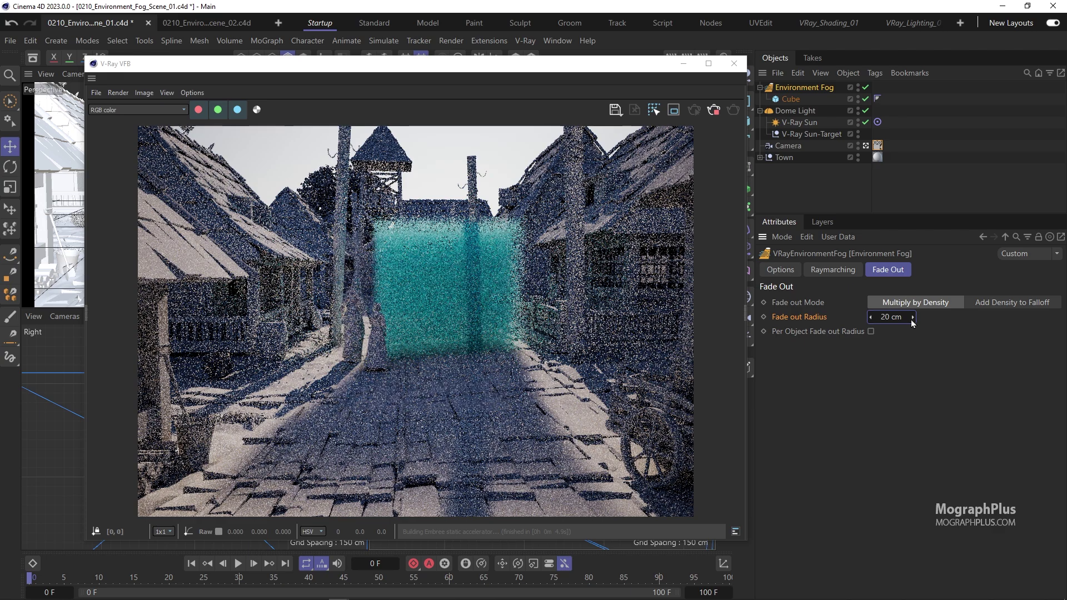
Step: Try Fade out Radius values of 50 cm and 0 cm, then unparent the Cube from Environment Fog
left_click_drag(891, 317, 898, 357)
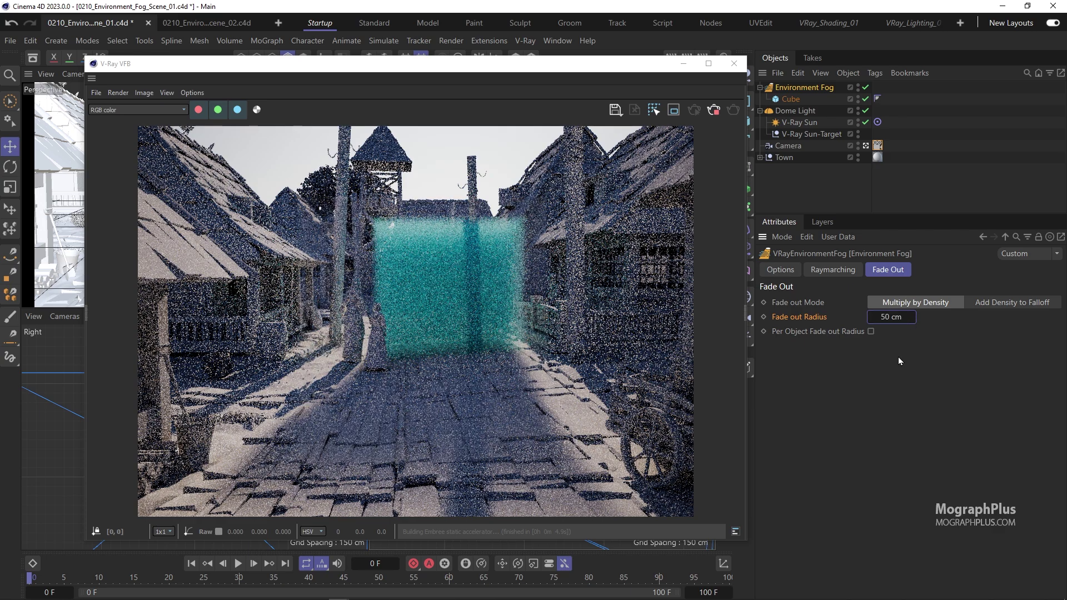
left_click_drag(900, 317, 901, 325)
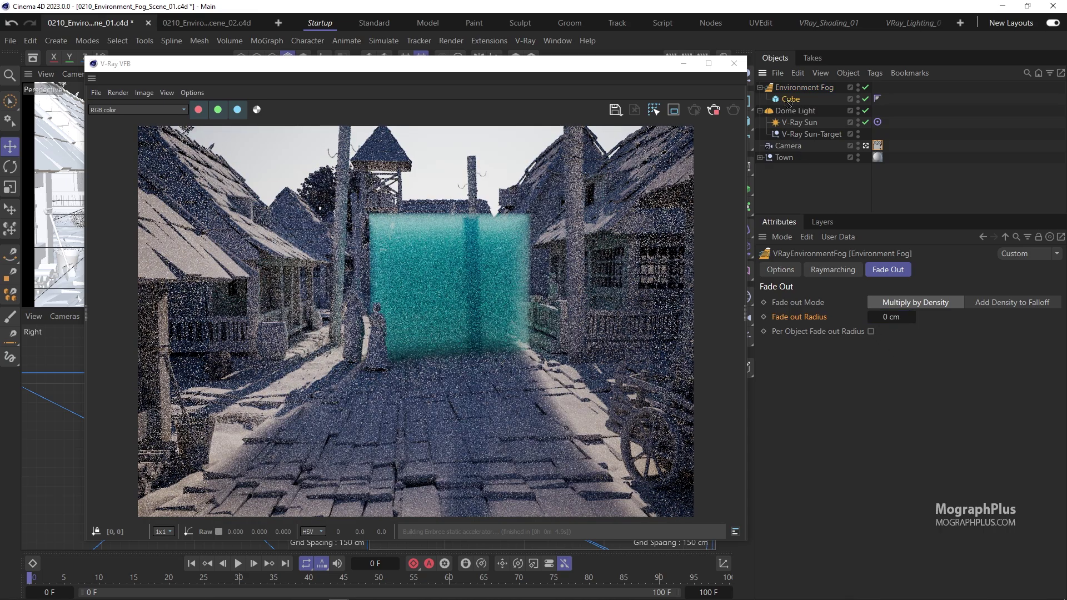
left_click_drag(792, 105, 800, 111)
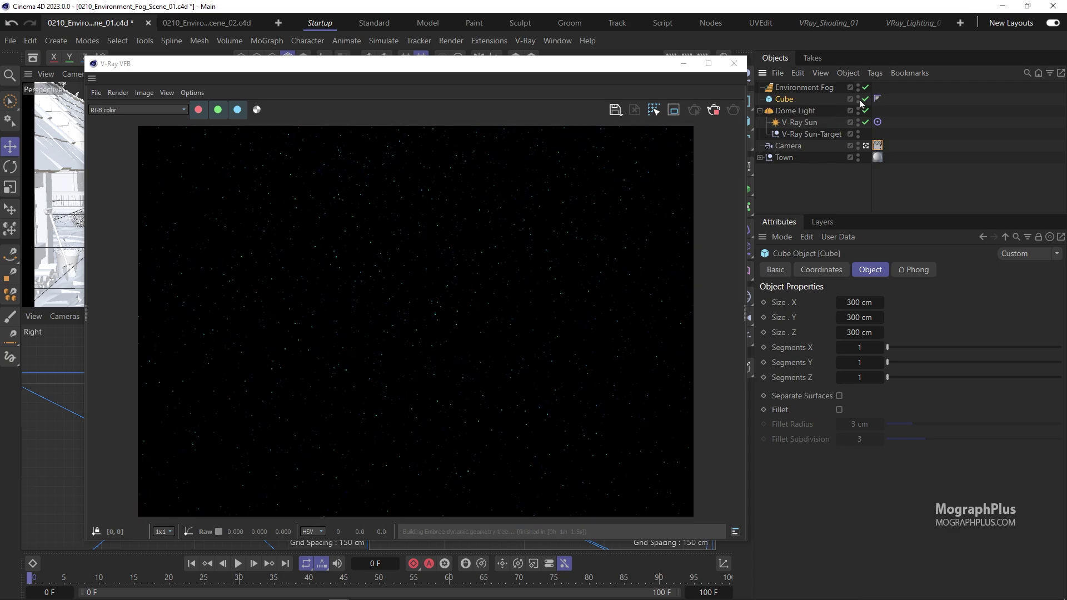
Step: Restore the Environment Fog's Fog Distance to 5000 cm in its Options
left_click(844, 89)
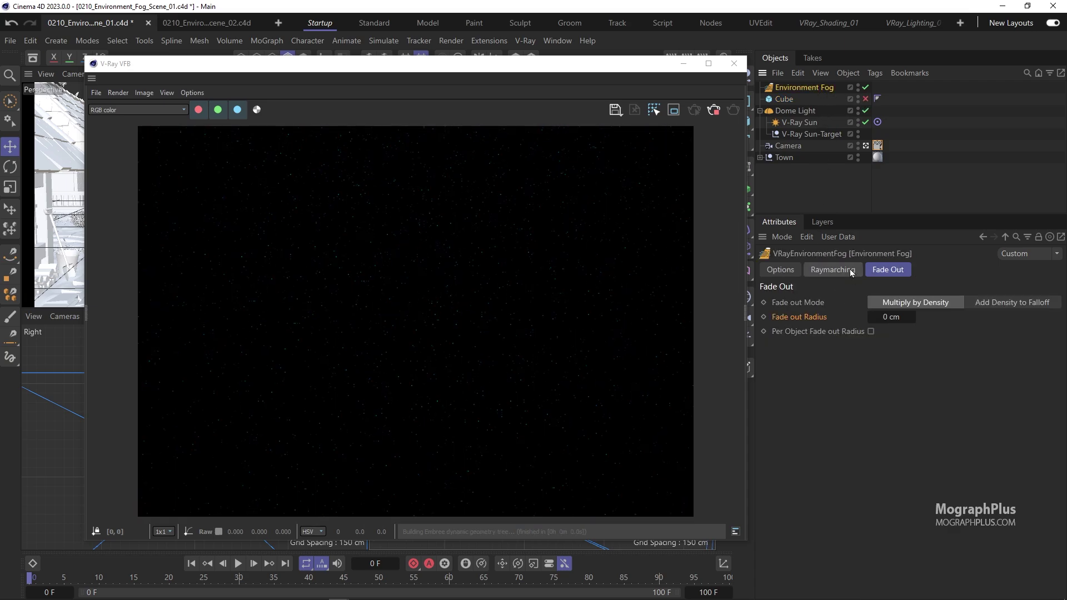
left_click(780, 270)
left_click(877, 379)
type("5000")
key("Return")
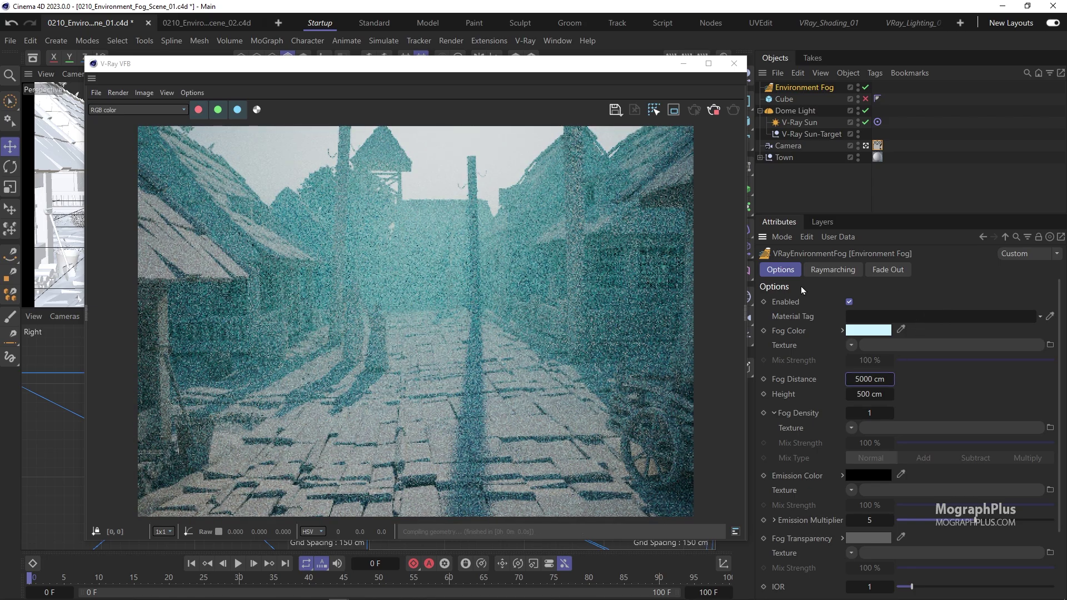
Step: Inspect the Environment Fog's Raymarching settings, including Step Size
left_click(785, 344)
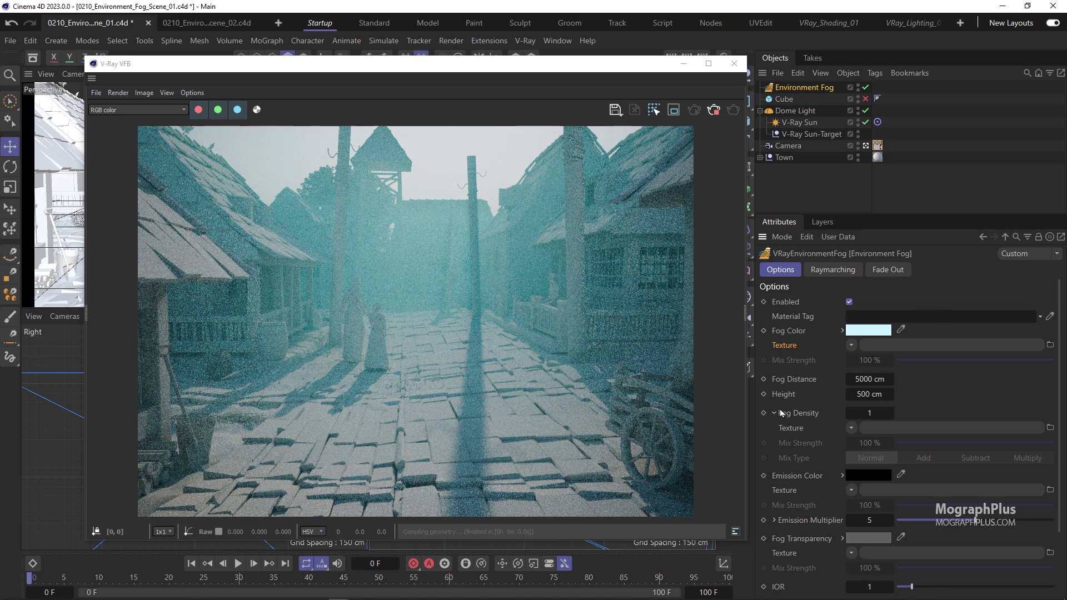
left_click(791, 490)
left_click(837, 270)
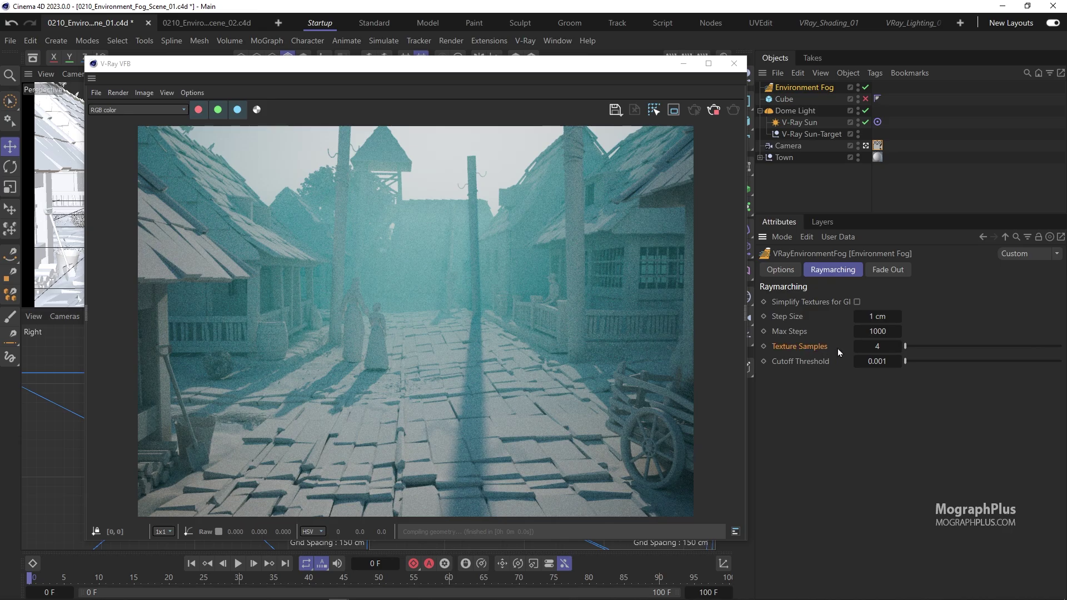
left_click(795, 317)
Step: Back in the fog Options, set Fog Density to 2
left_click(781, 270)
scroll(838, 433, "down", 3)
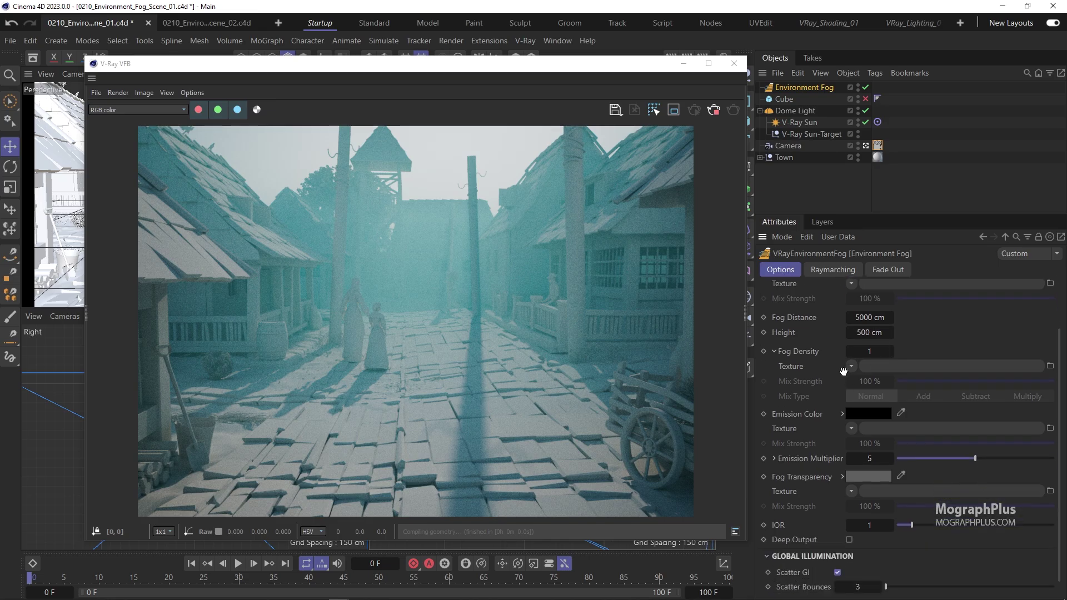
left_click(869, 330)
type("2")
key("Return")
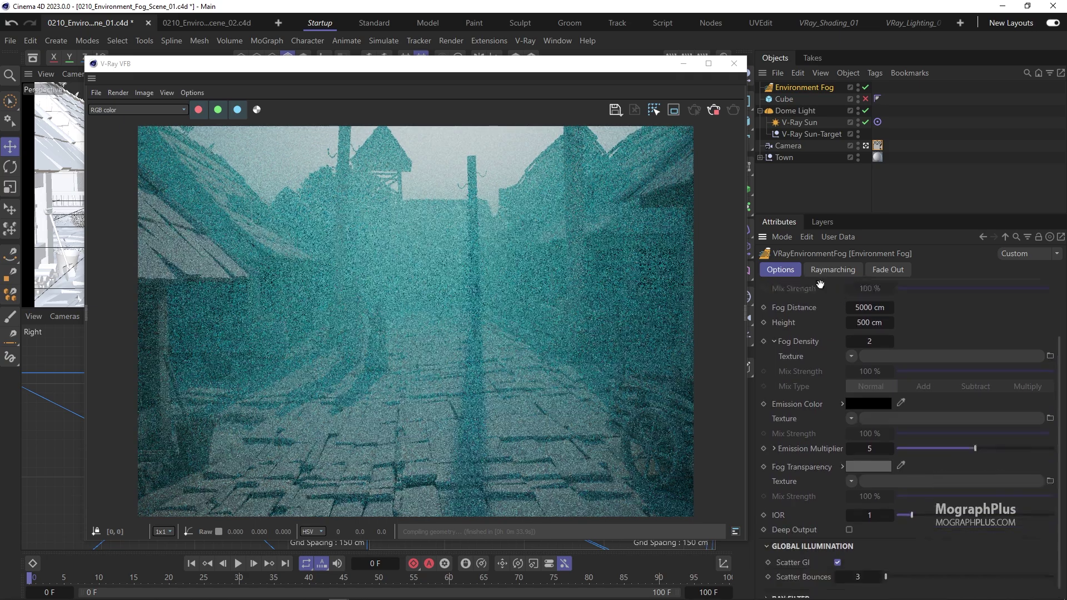
scroll(884, 488, "down", 4)
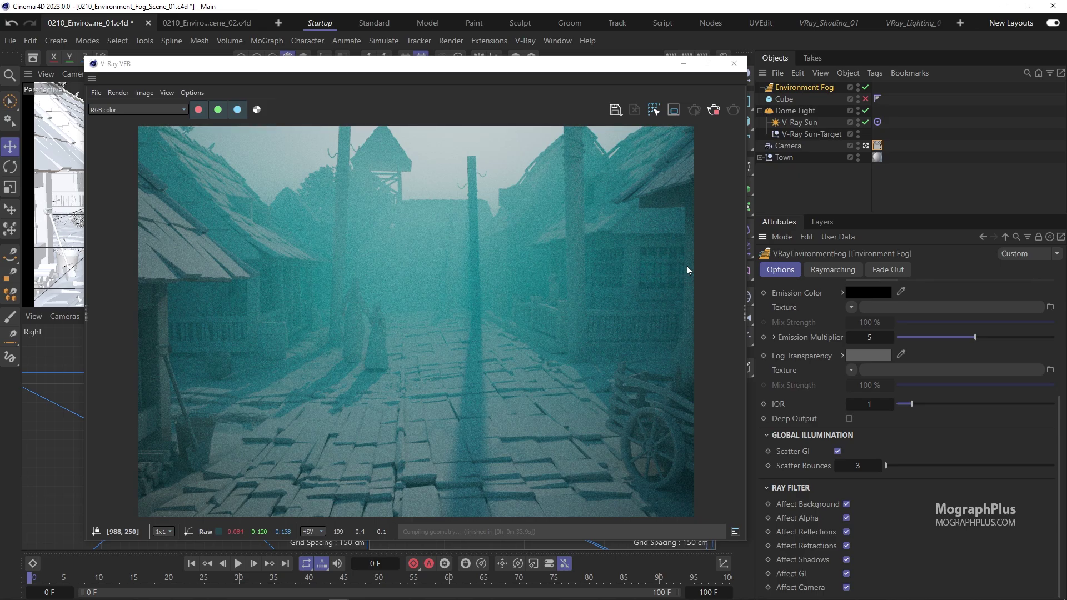
Step: Close the render view, switch to the classroom scene and enlarge the Objects list
left_click(713, 111)
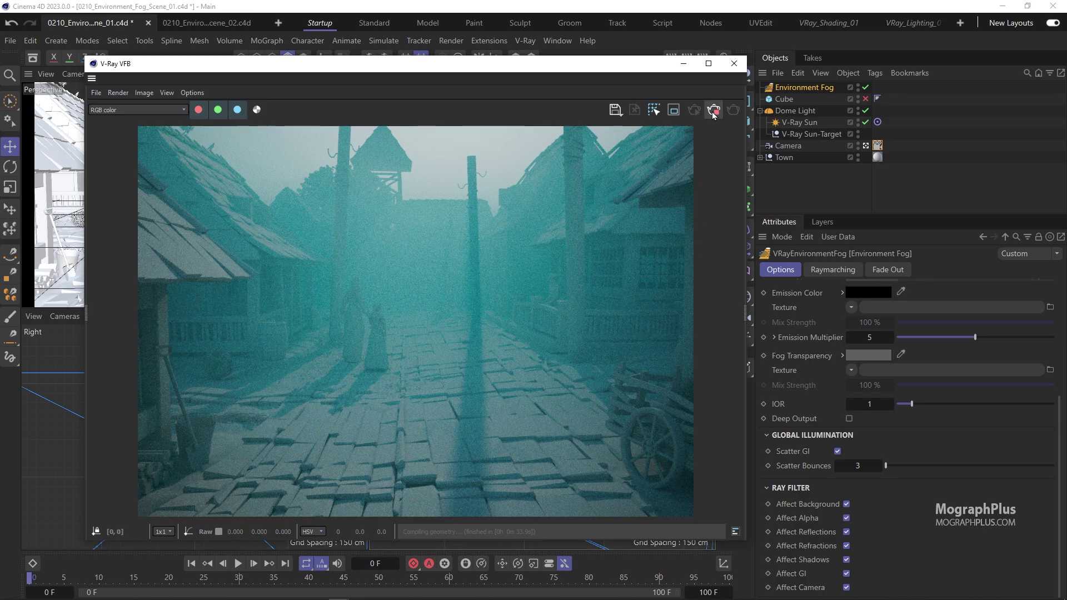
left_click(733, 63)
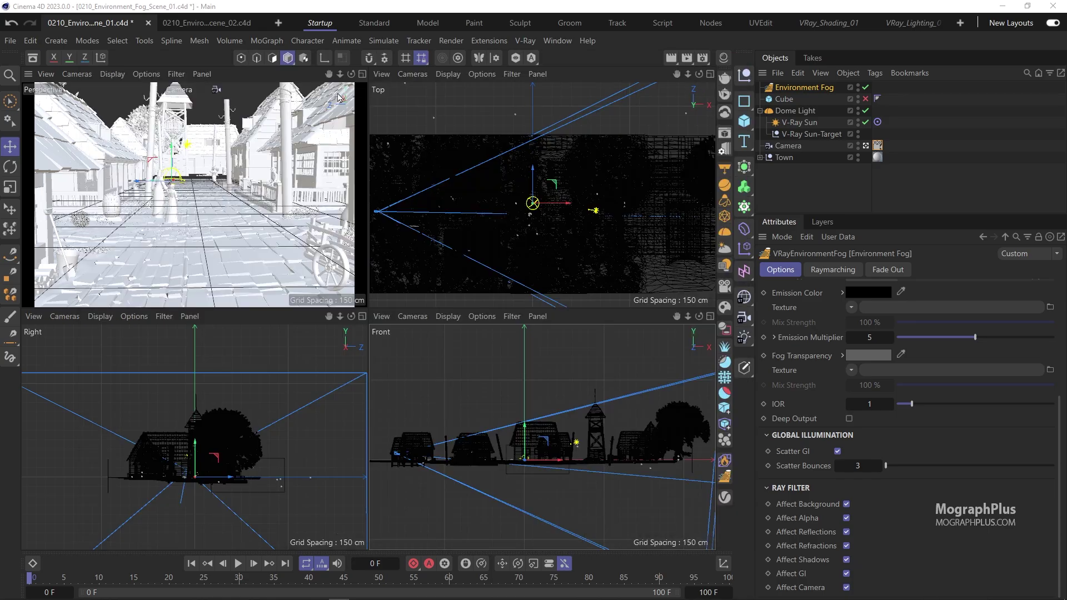
left_click(234, 22)
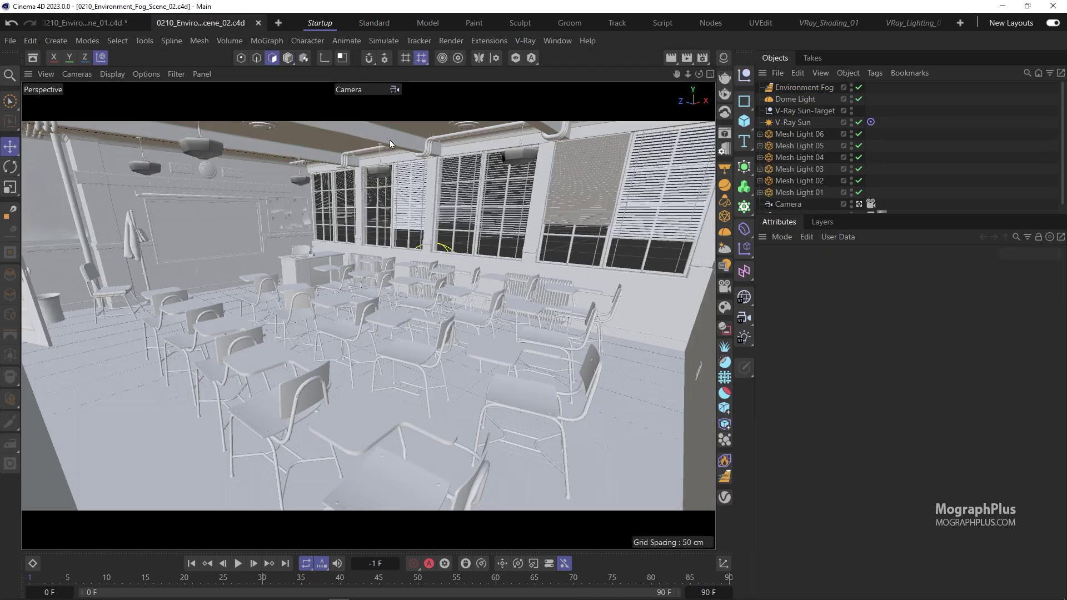
left_click_drag(860, 214, 860, 290)
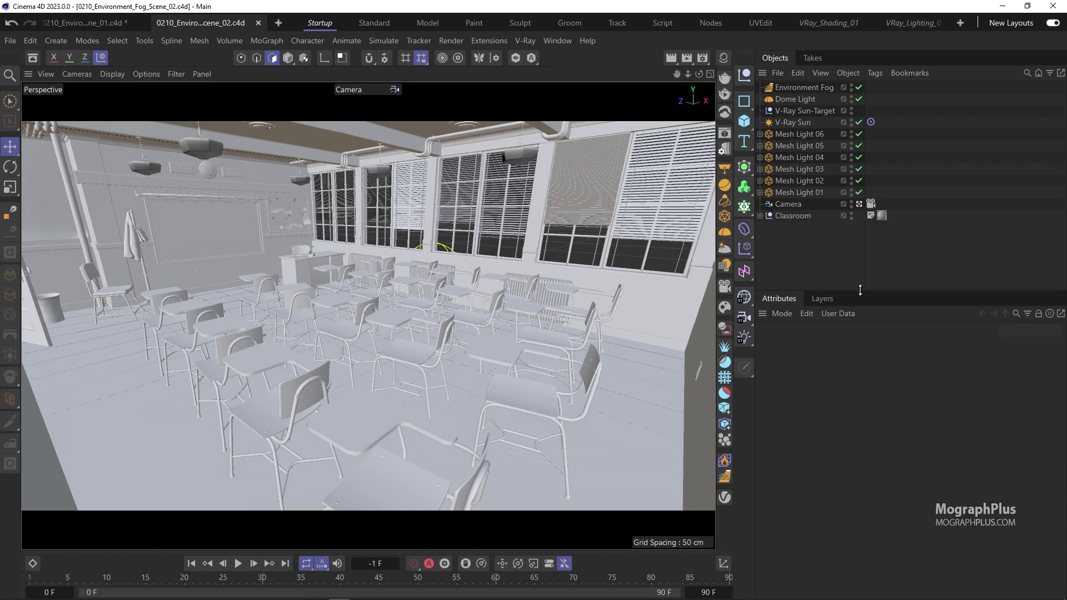
Step: Open the V-Ray VFB from the V-Ray menu and move it aside
left_click(521, 42)
left_click(585, 116)
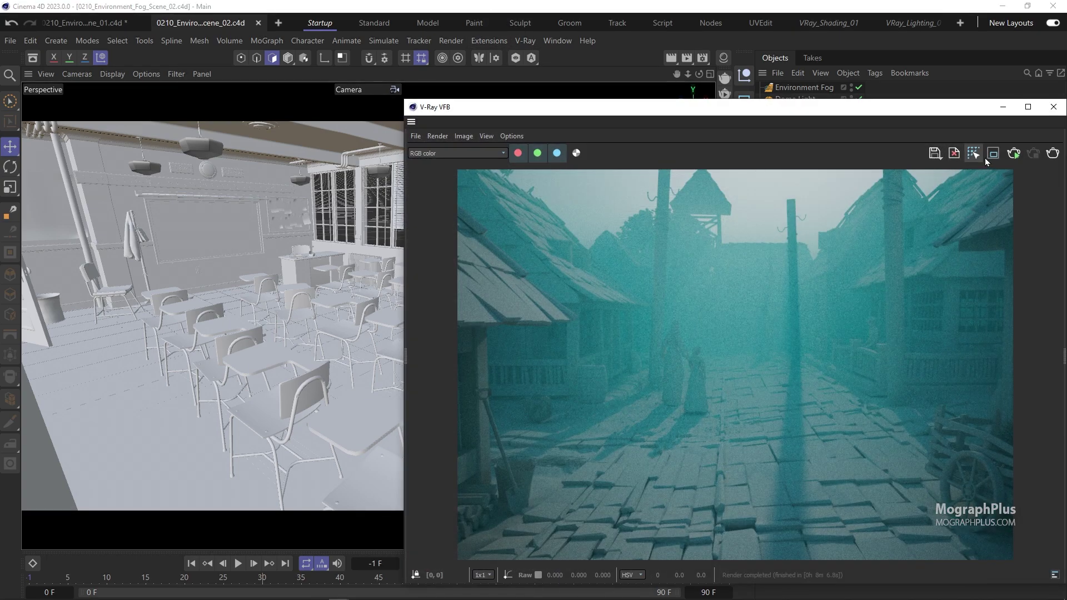
left_click_drag(877, 107, 505, 115)
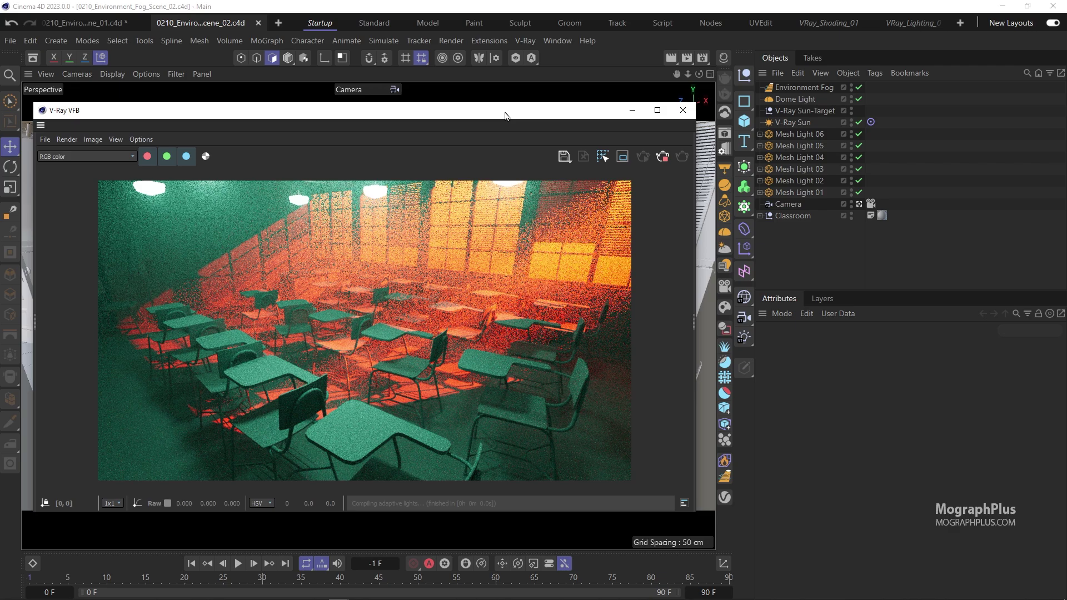
left_click(798, 123)
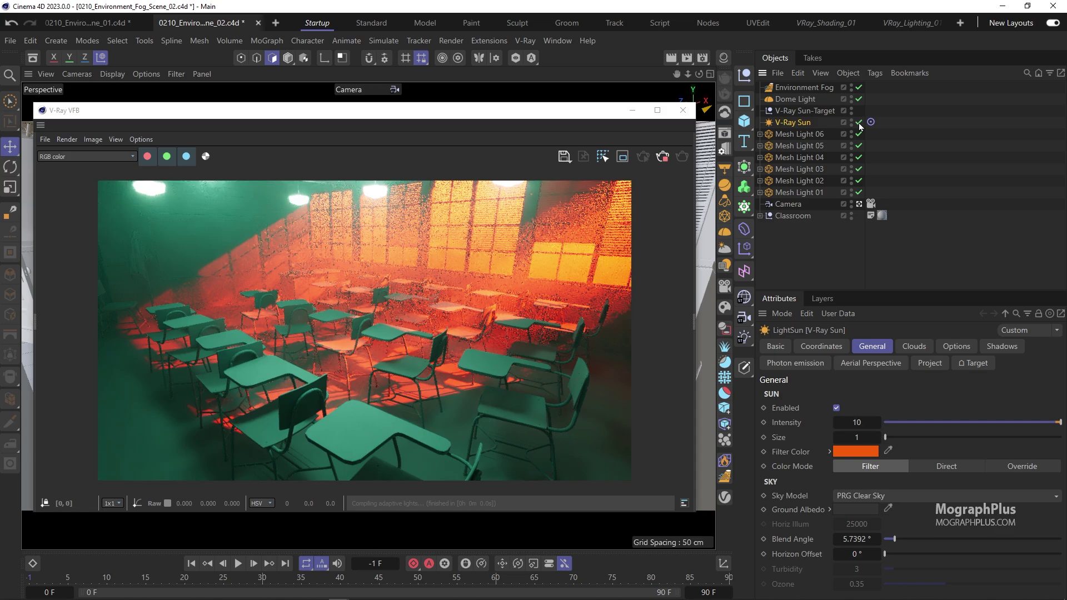
left_click(858, 122)
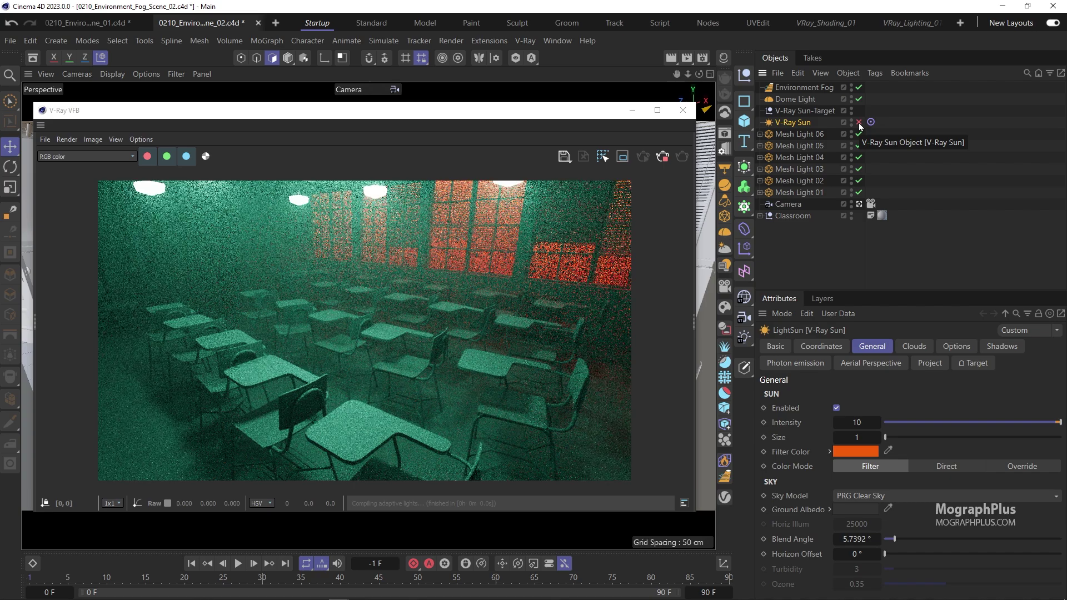
left_click(832, 100)
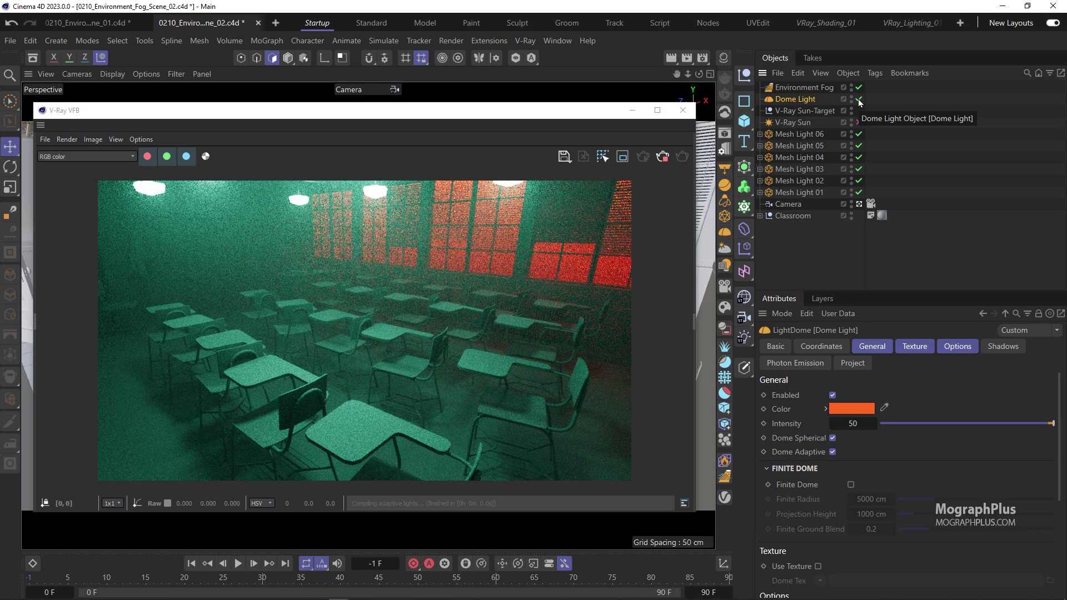
left_click(859, 99)
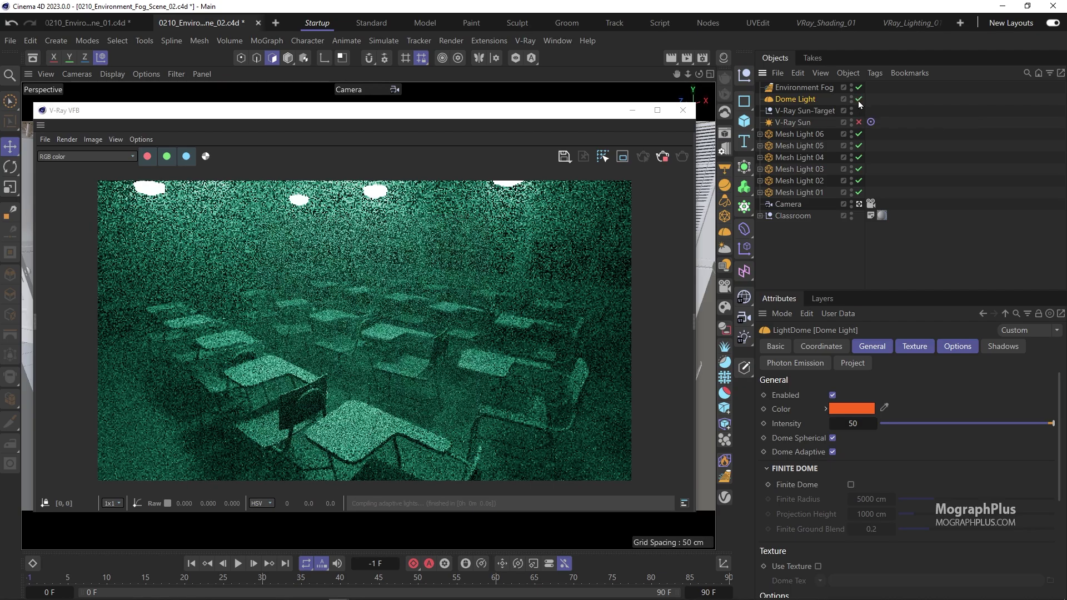
left_click(859, 99)
left_click(858, 122)
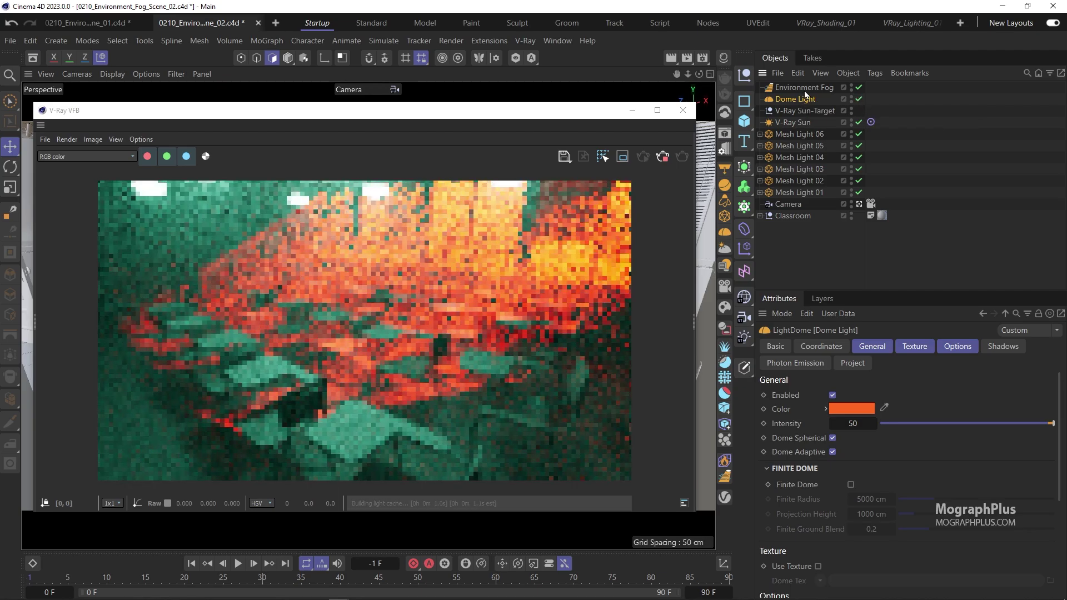
left_click(820, 133)
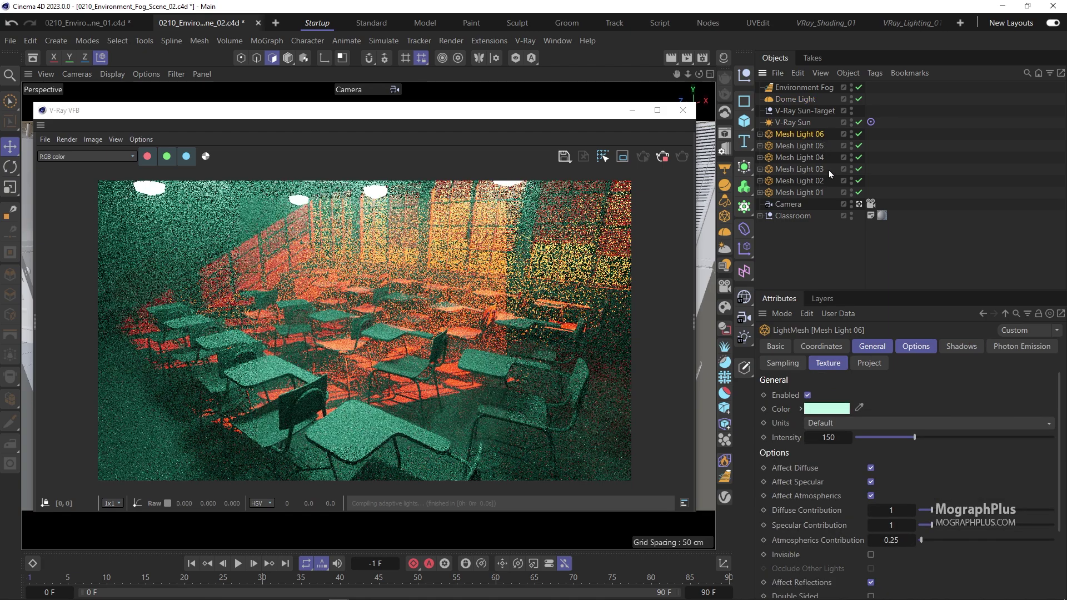
left_click(817, 192, "shift")
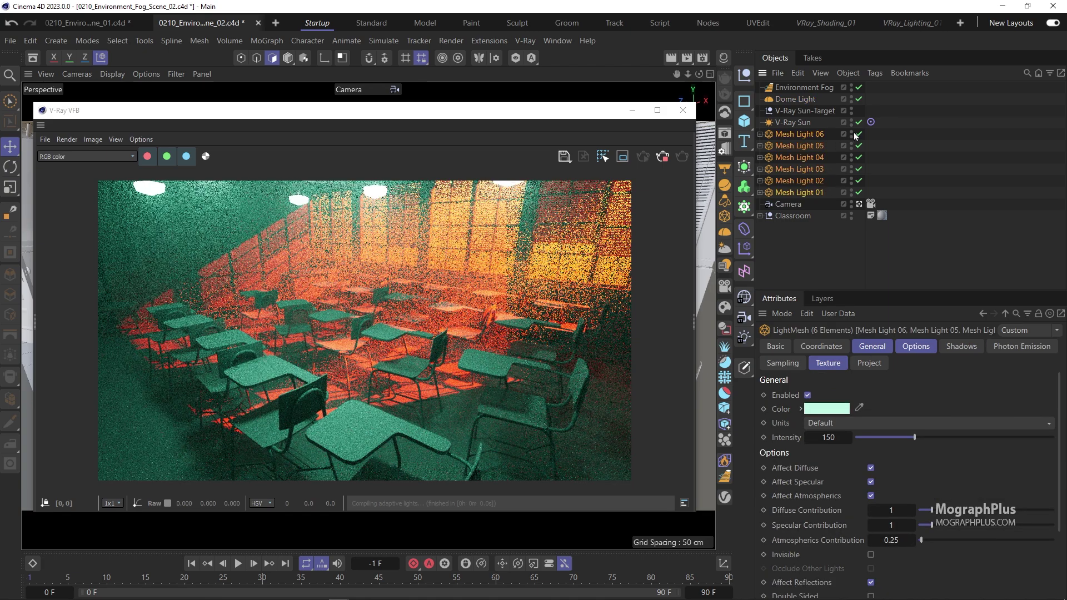
left_click_drag(858, 135, 858, 180)
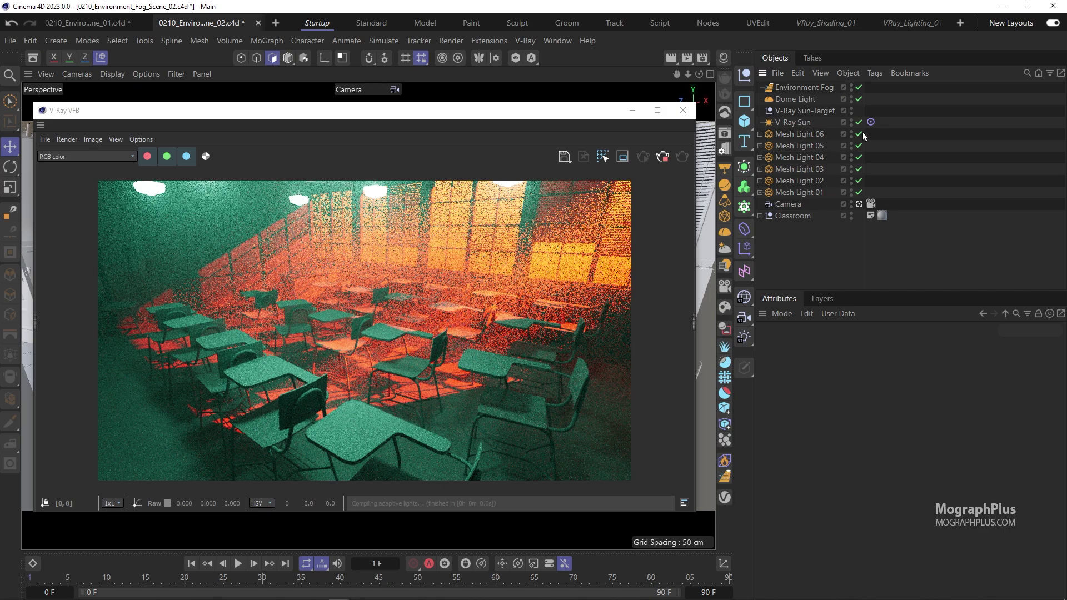
left_click(858, 193)
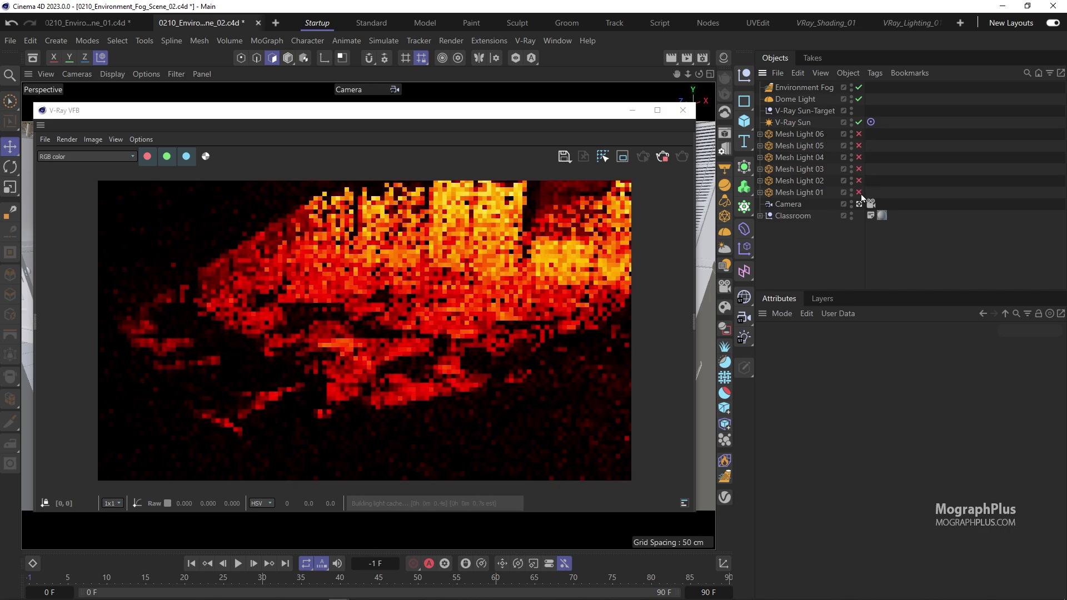
left_click_drag(858, 192, 858, 134)
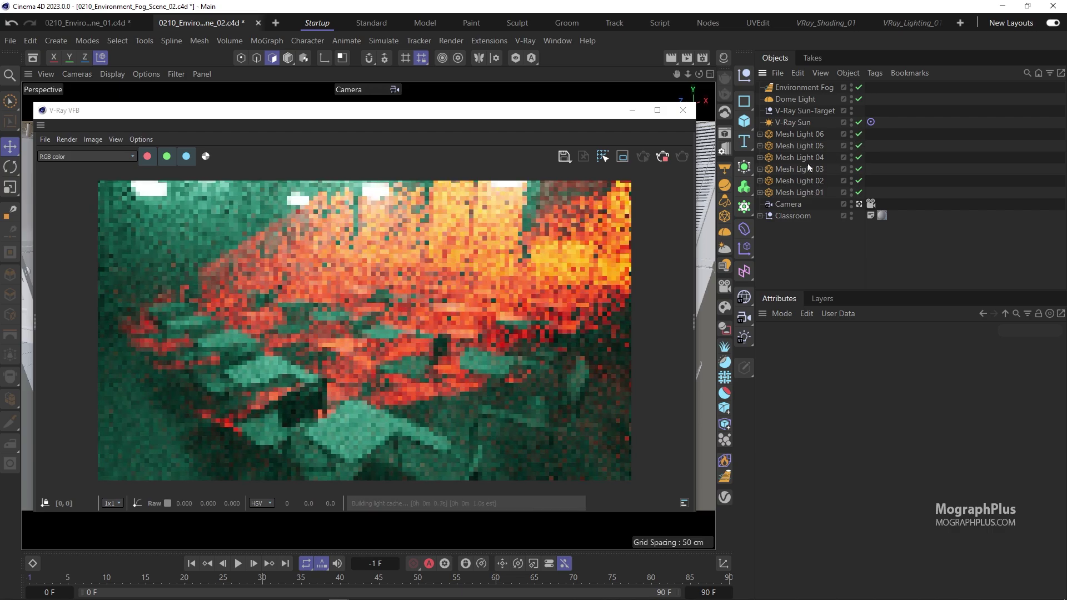
Step: Review the Environment Fog's 600 cm Fog Distance and 350 cm Height, then select Mesh Light 06
left_click(795, 89)
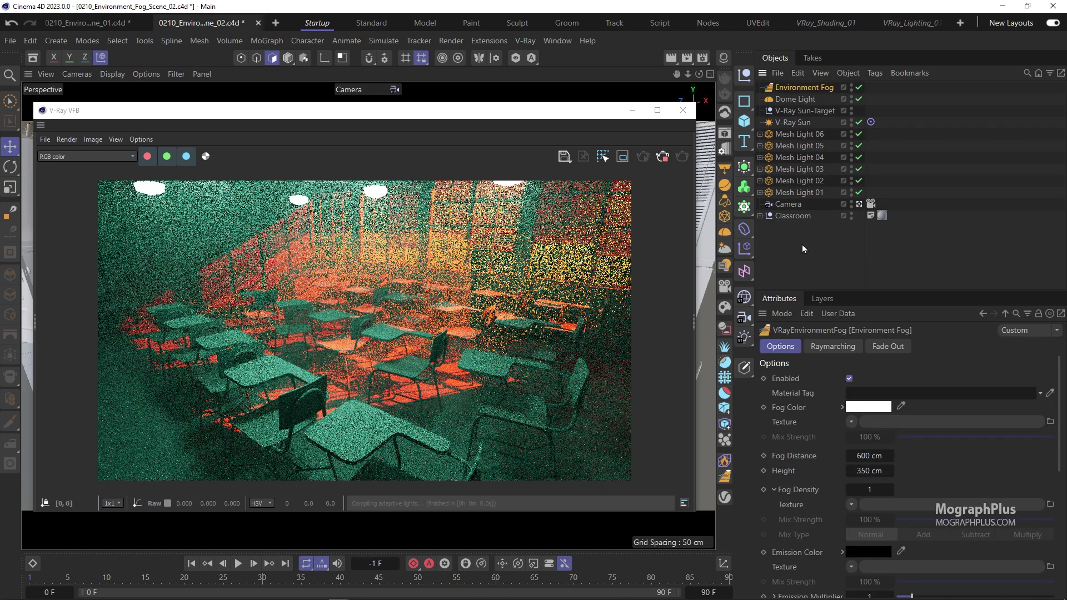
left_click(793, 454)
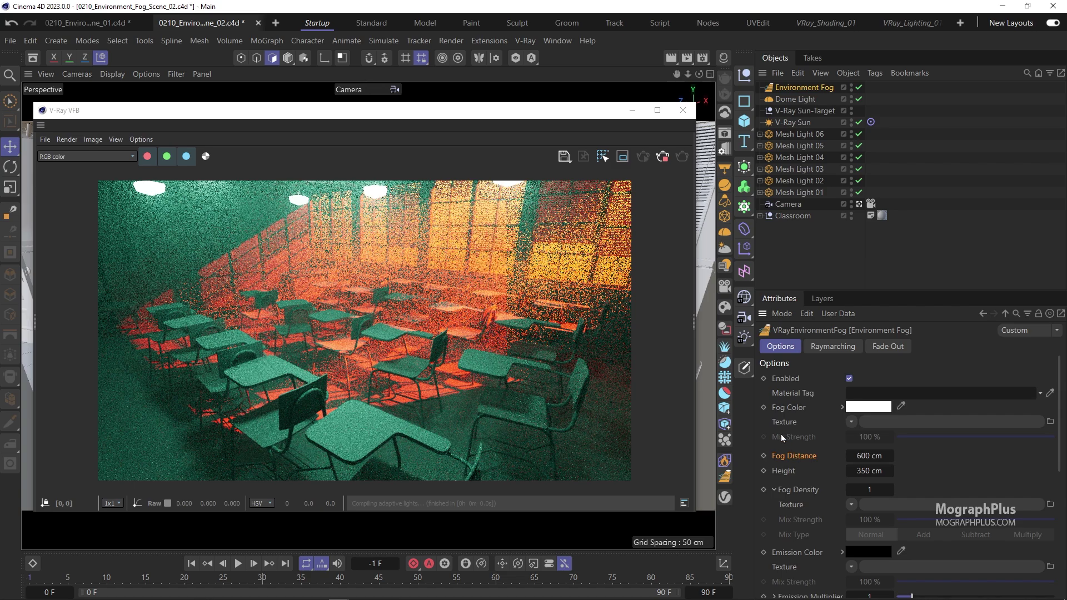
left_click(784, 471)
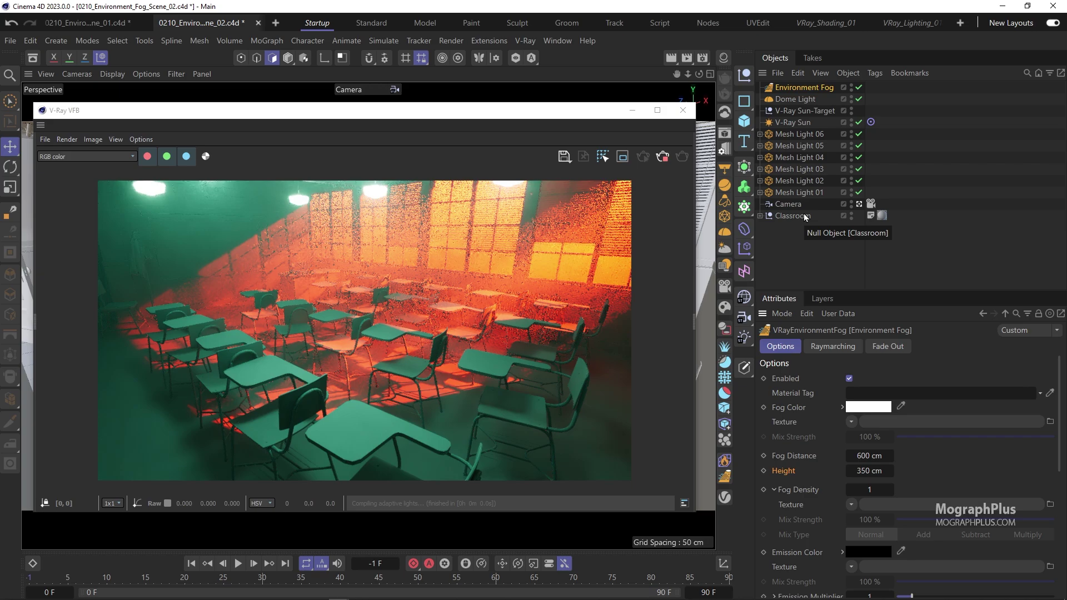
left_click(795, 135)
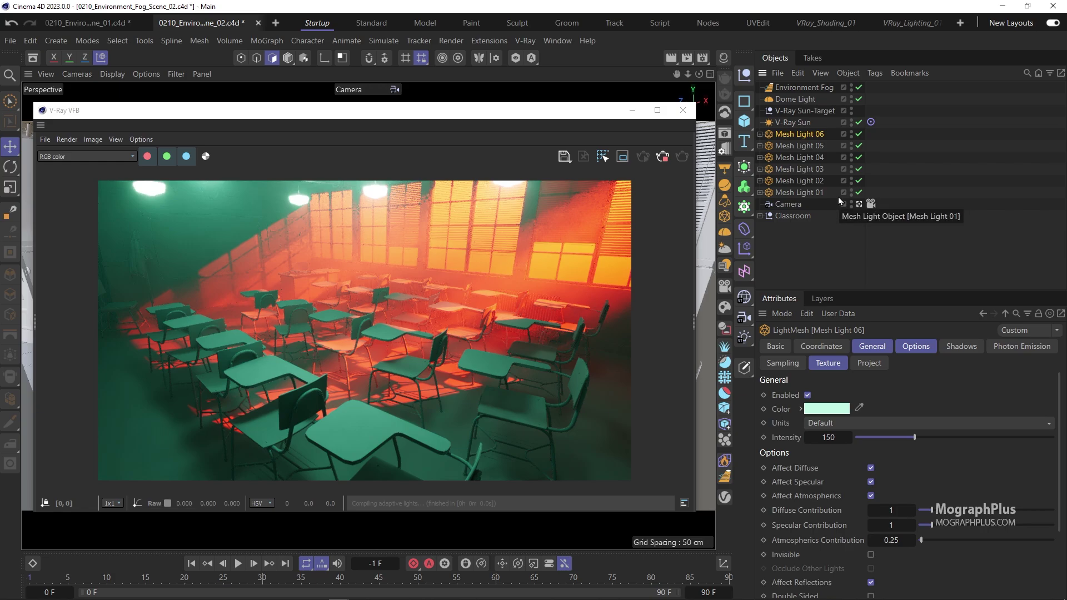
Step: Select the mesh lights and try Atmospherics Contribution values of 0 and 2.89
left_click(914, 346)
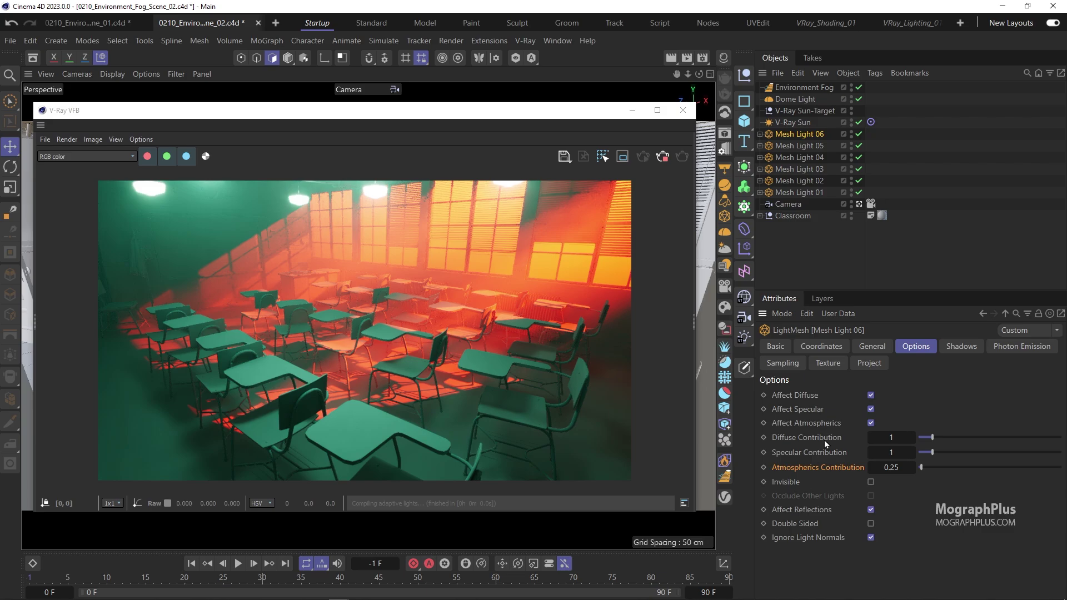
left_click(806, 148, "shift")
left_click(812, 158, "shift")
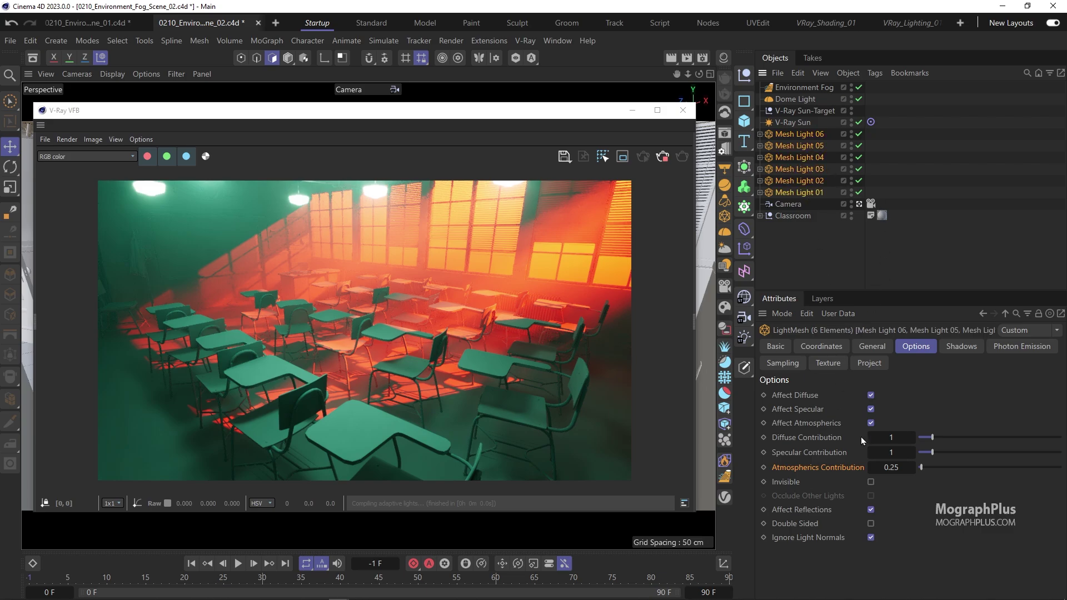
double_click(891, 467)
type("0")
key("Return")
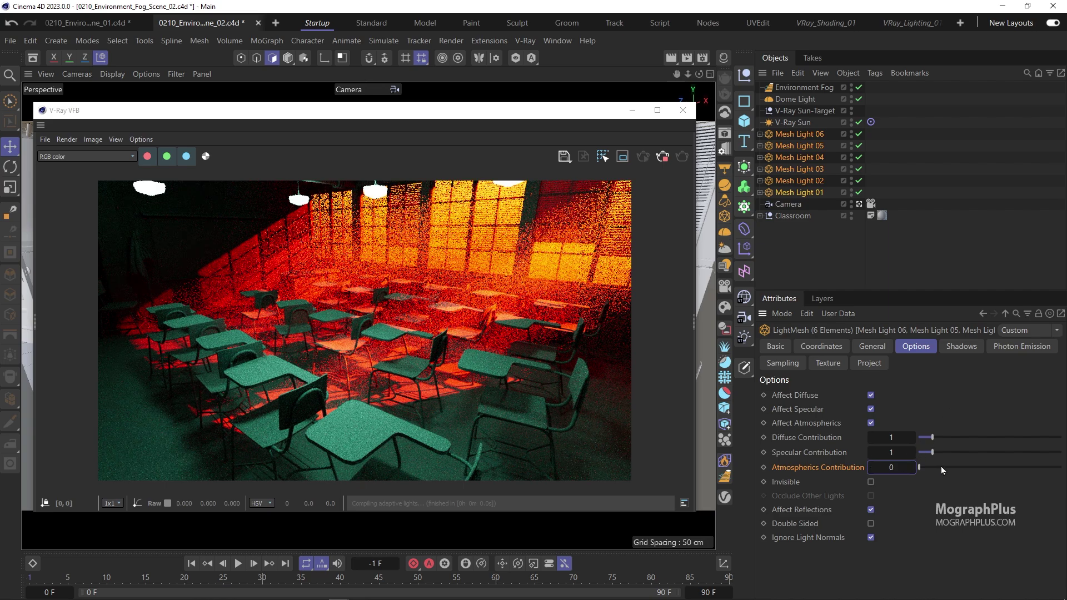
left_click(959, 468)
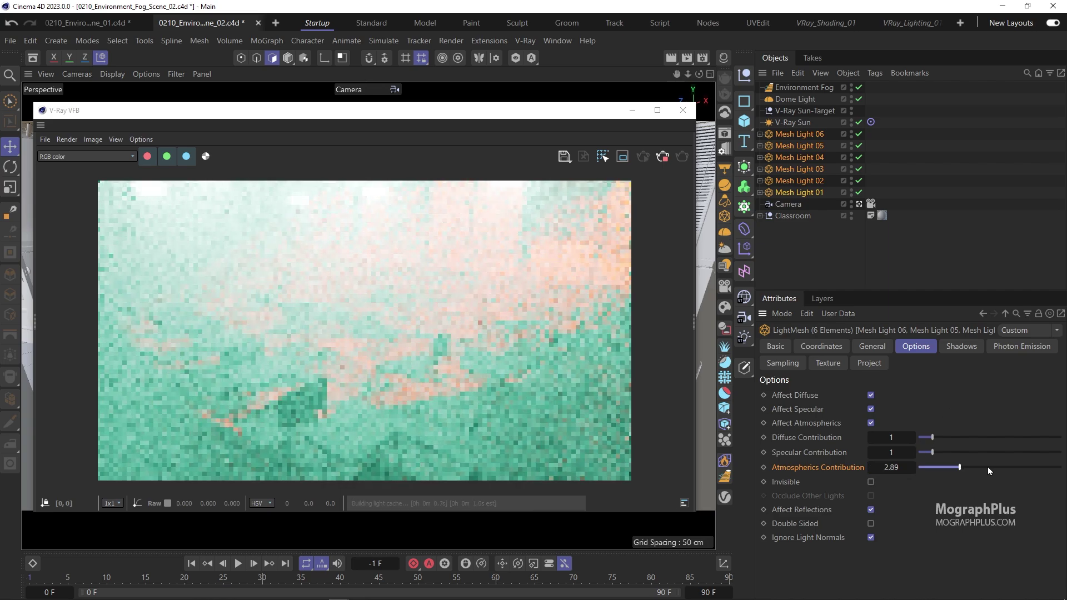
Step: Try Atmospherics Contribution values of 0.5 and 1, settling on 0.25
left_click(900, 467)
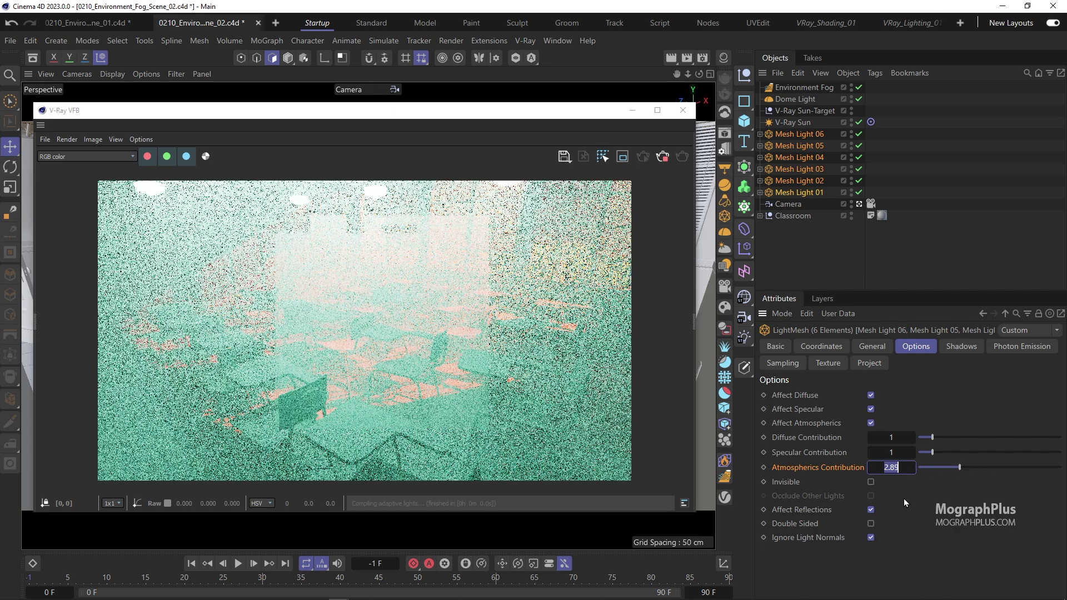
type("0.5")
key("Return")
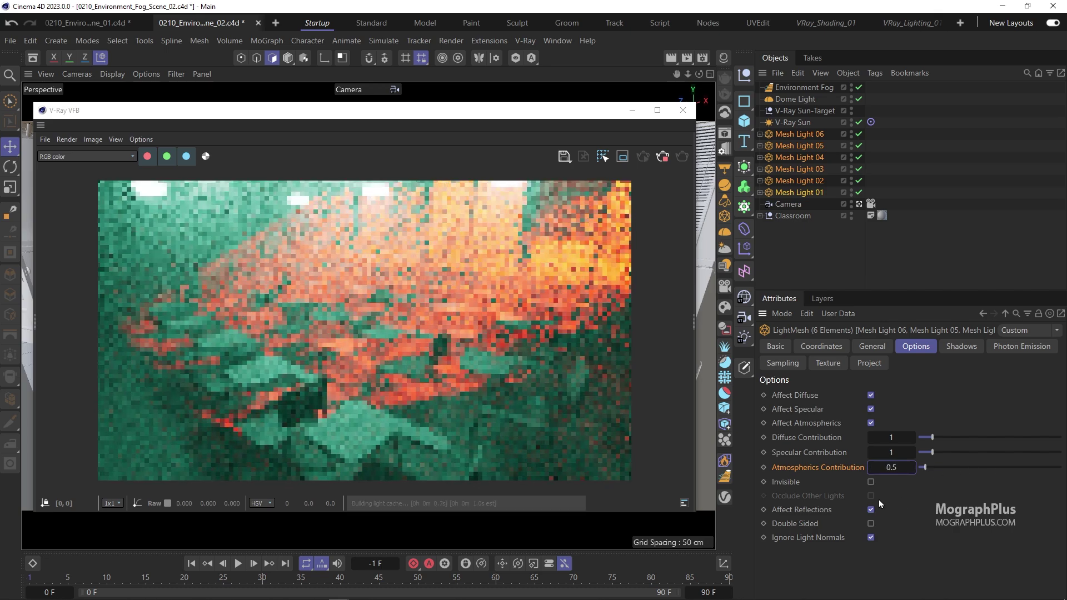
left_click(906, 467)
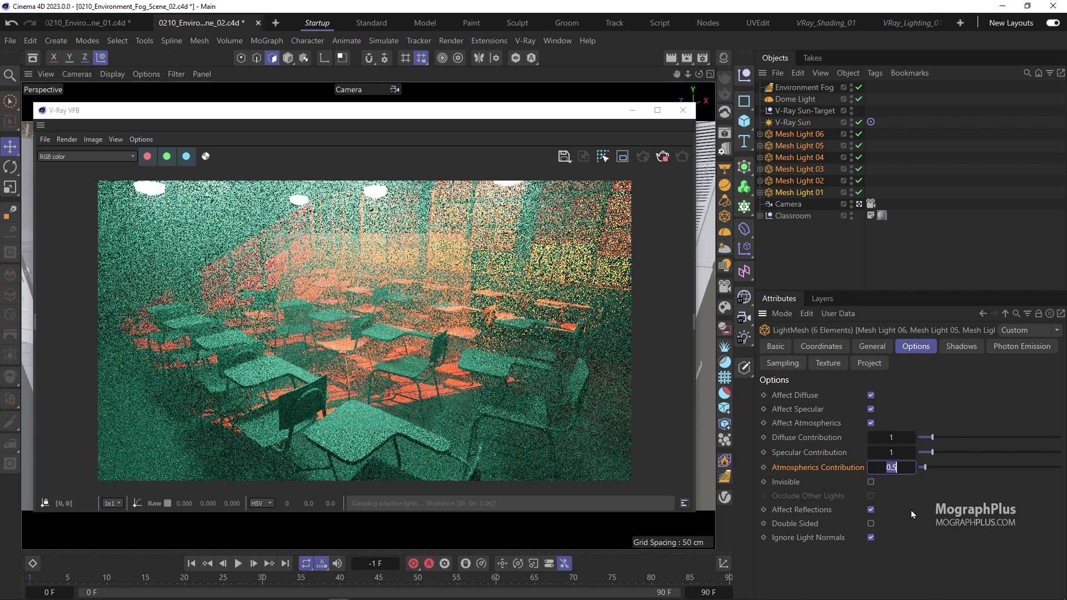
type("1")
key("Return")
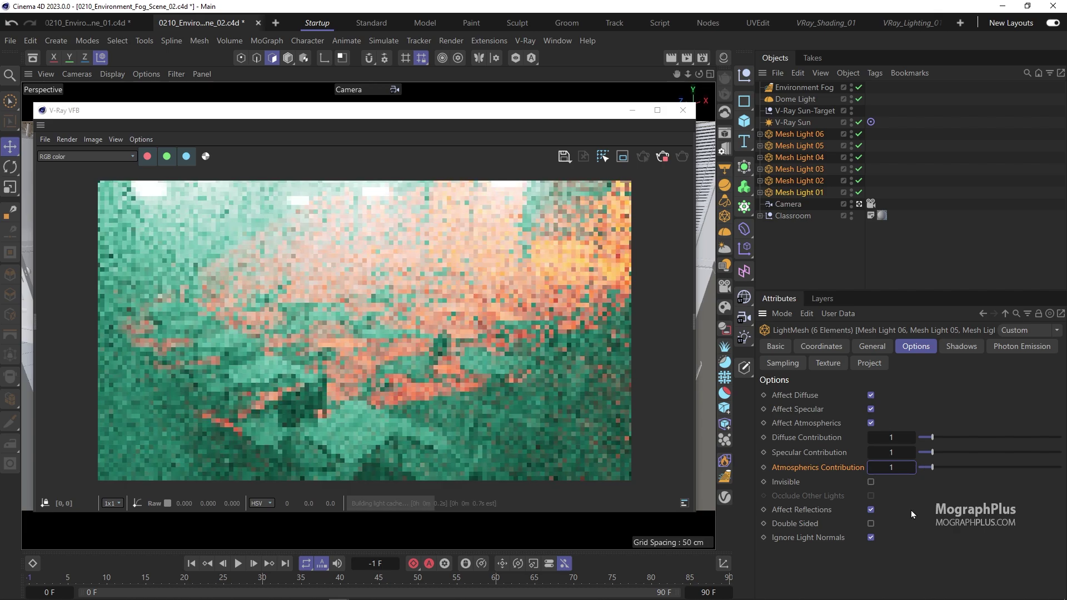
left_click(899, 468)
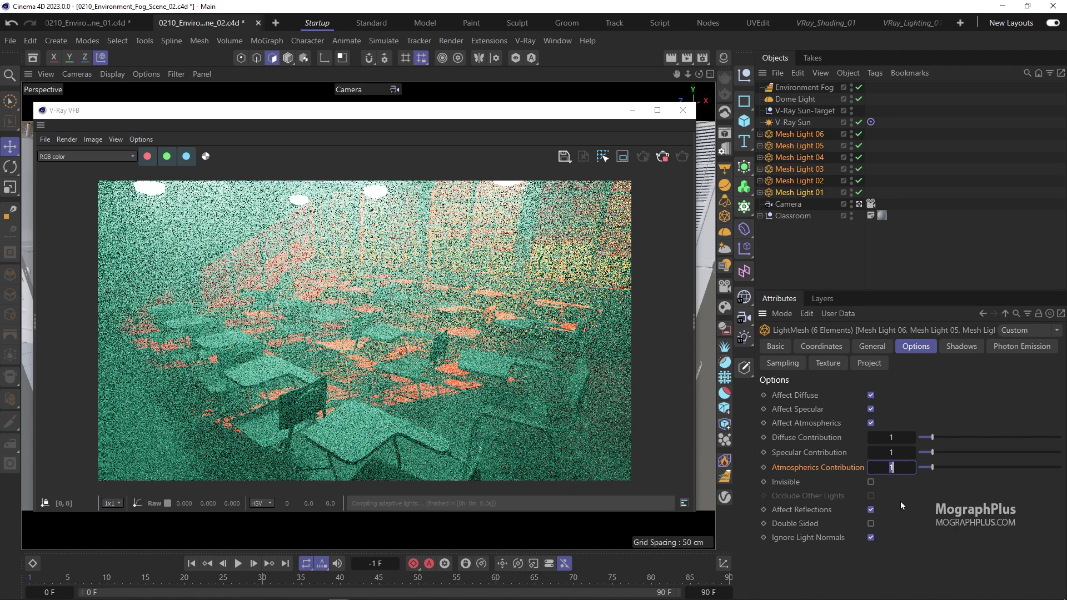
type("0.25")
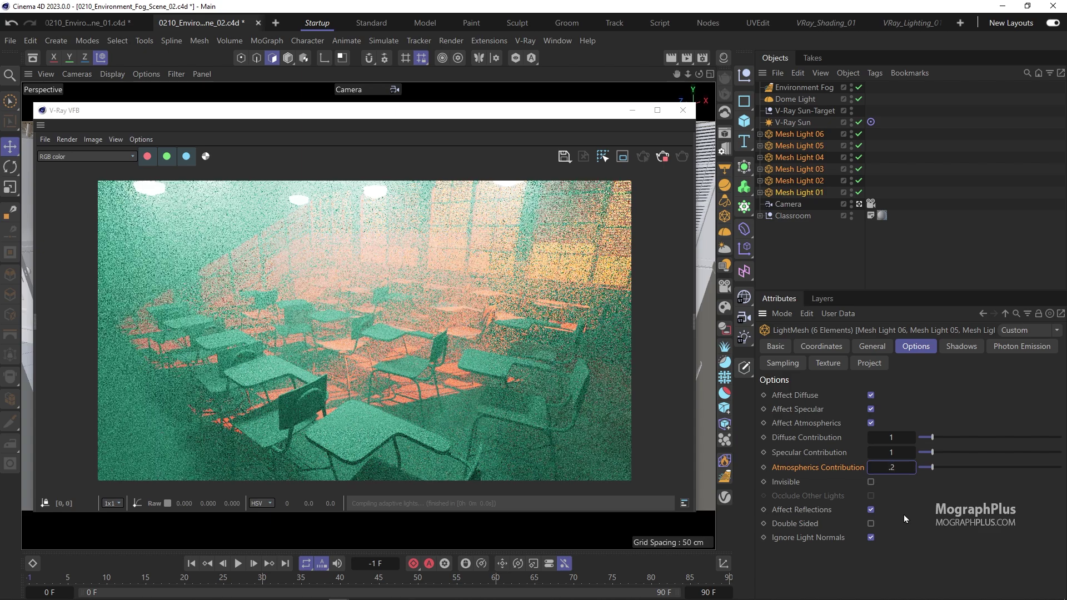
key("Return")
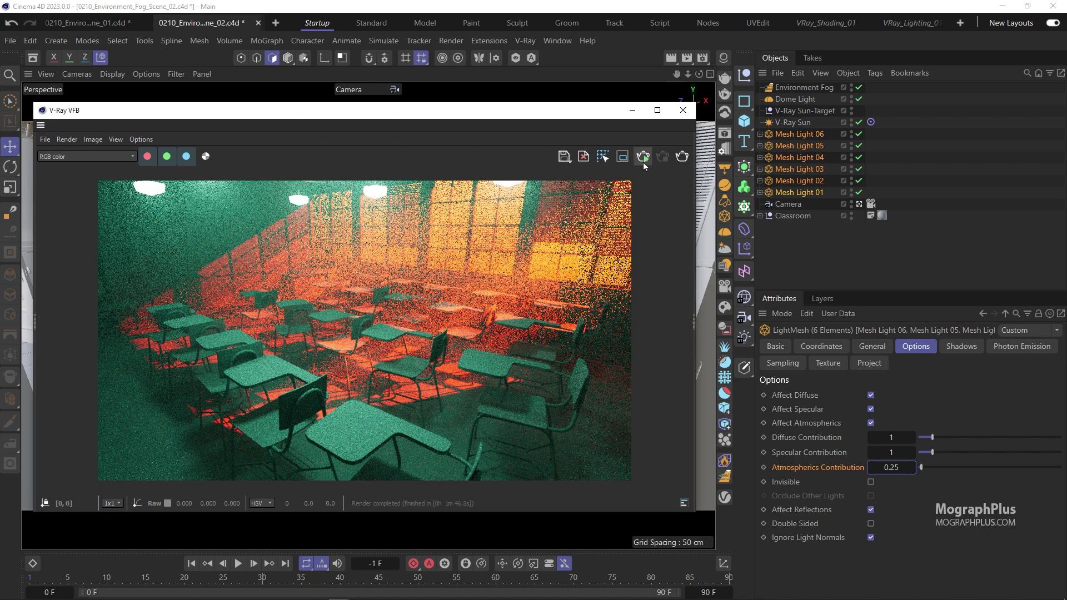
Step: Clear the frame buffer and set the render output width to 1920 (height 1080)
left_click(583, 157)
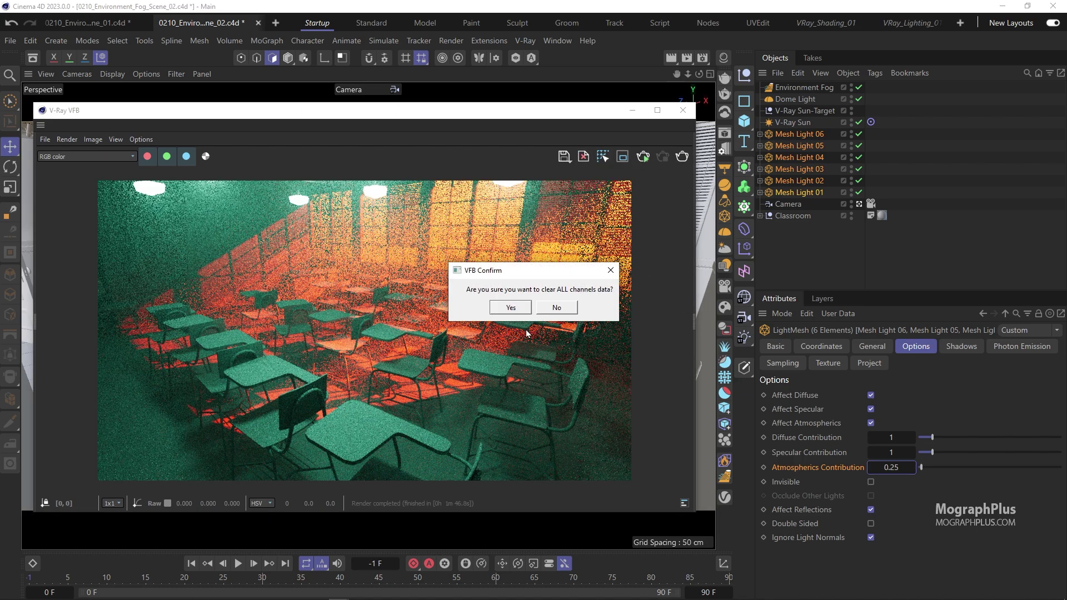
left_click(508, 307)
left_click(703, 57)
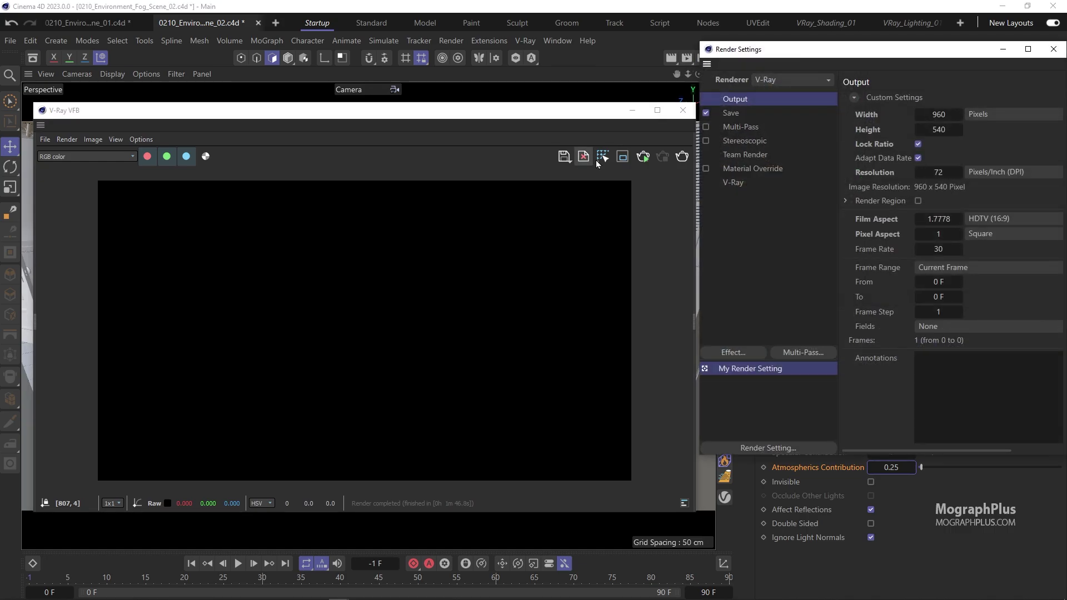
left_click_drag(807, 78, 367, 156)
left_click(497, 217)
type("1920")
key("Return")
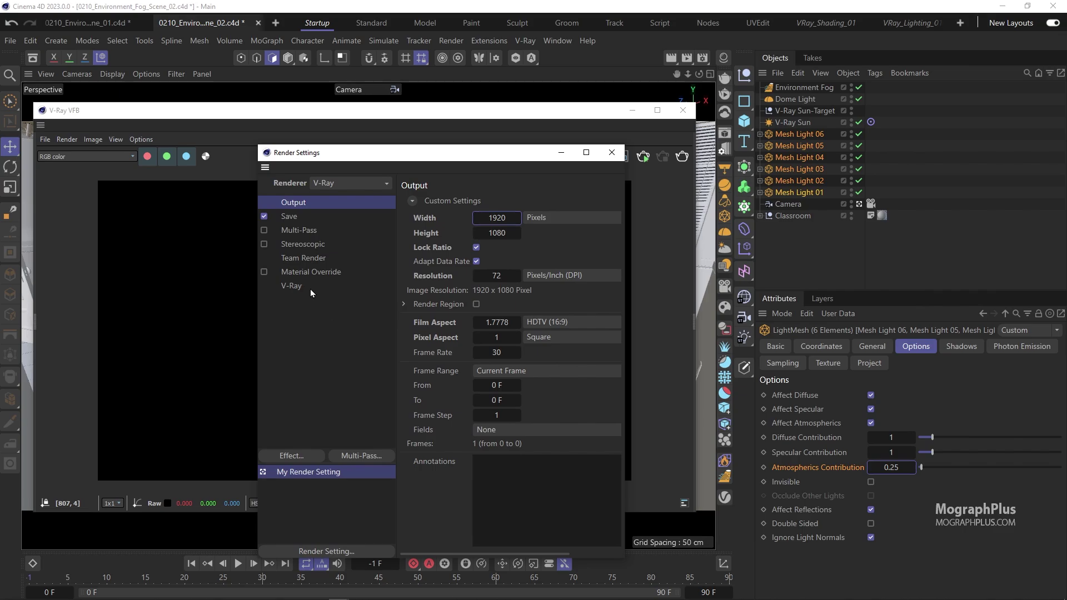
Step: Keep the Default V-Ray Denoiser in the V-Ray Common settings
left_click(291, 285)
left_click(424, 204)
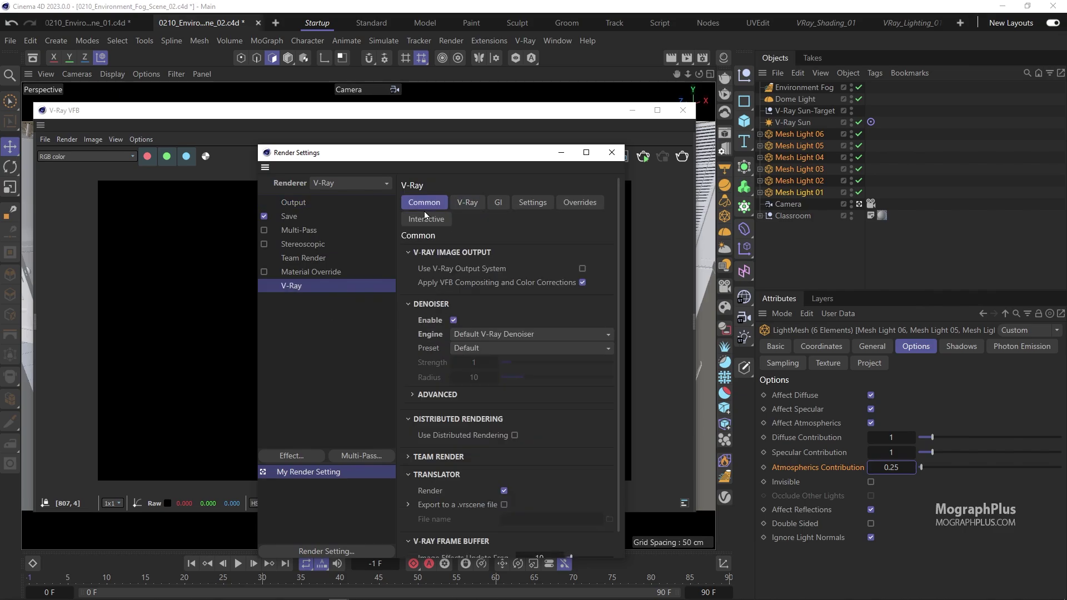
left_click(503, 334)
left_click(505, 336)
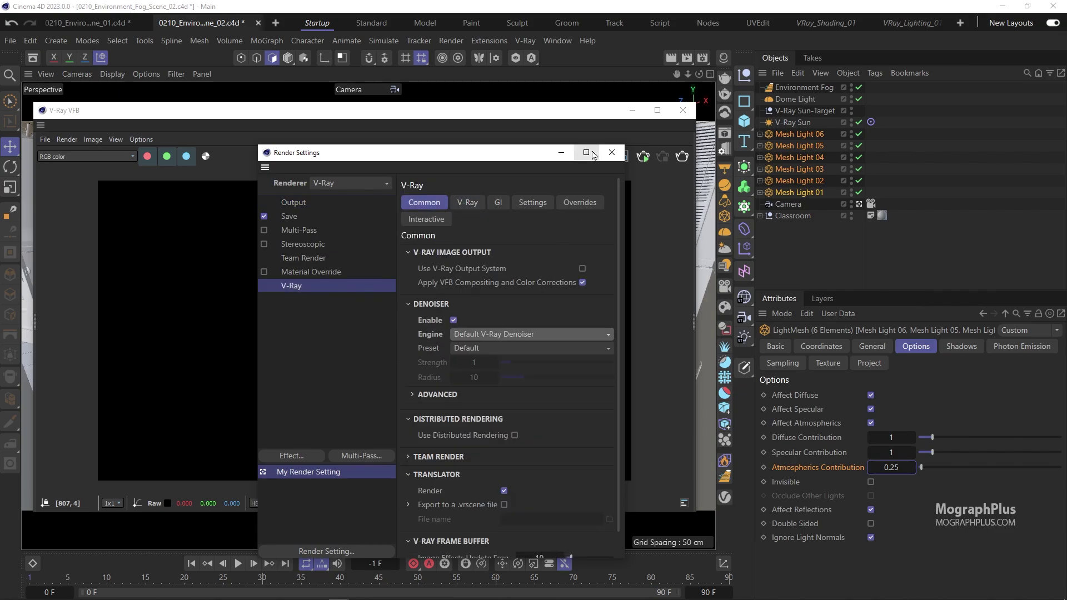
left_click(612, 153)
Step: Render the classroom full-screen in the VFB and load the latest render from History
left_click(681, 156)
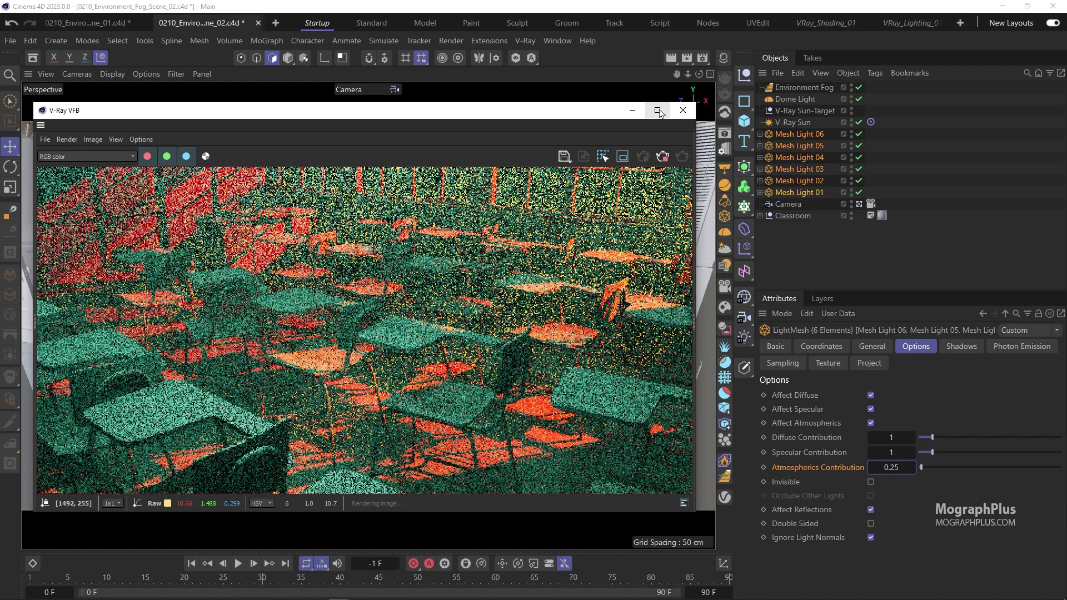
left_click(657, 110)
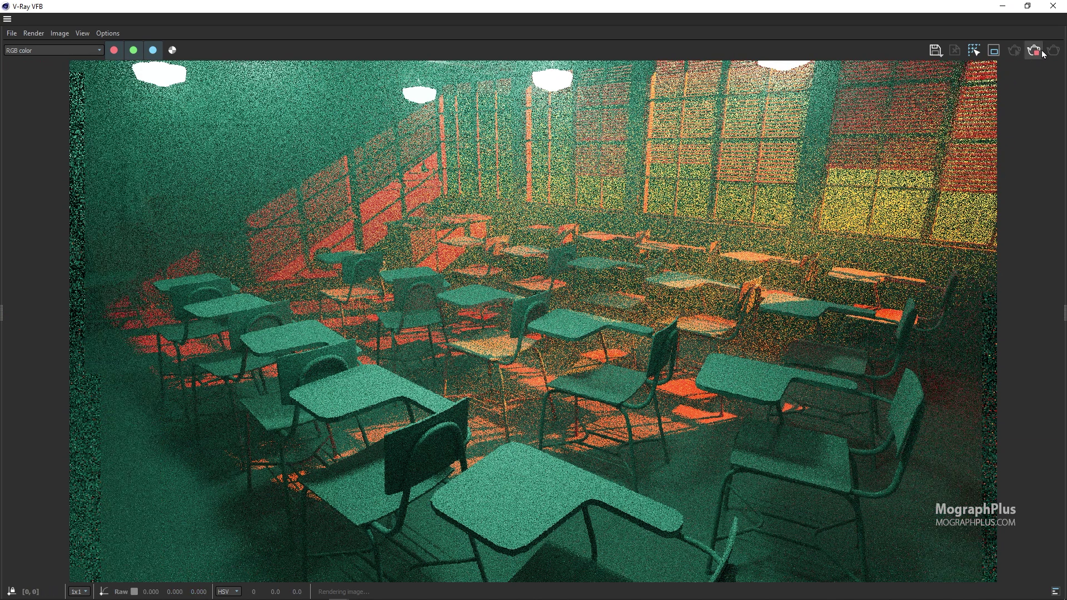
left_click(1033, 50)
left_click(954, 50)
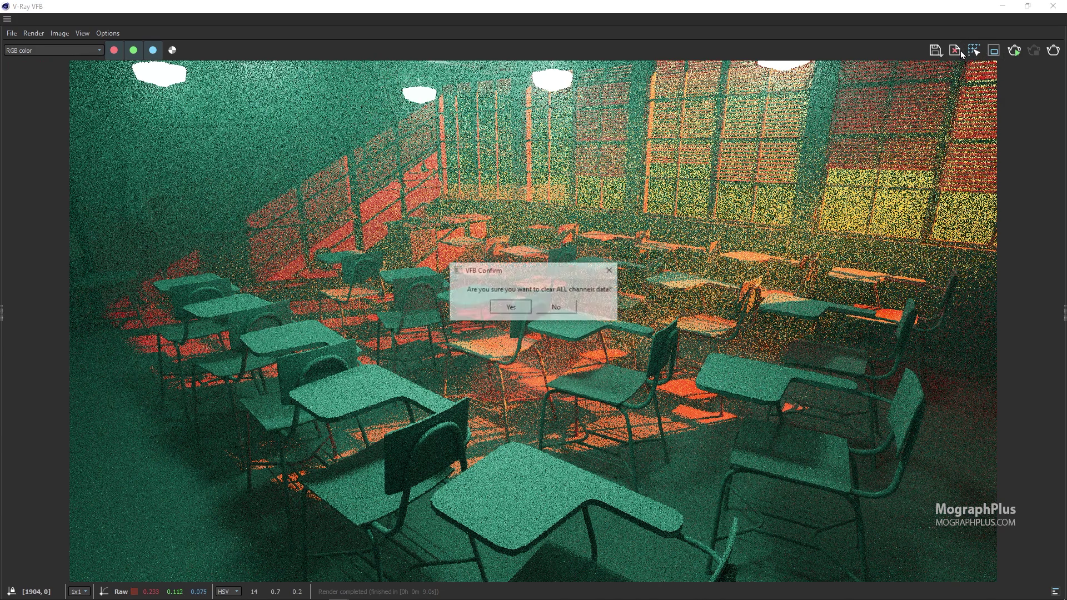
left_click(510, 308)
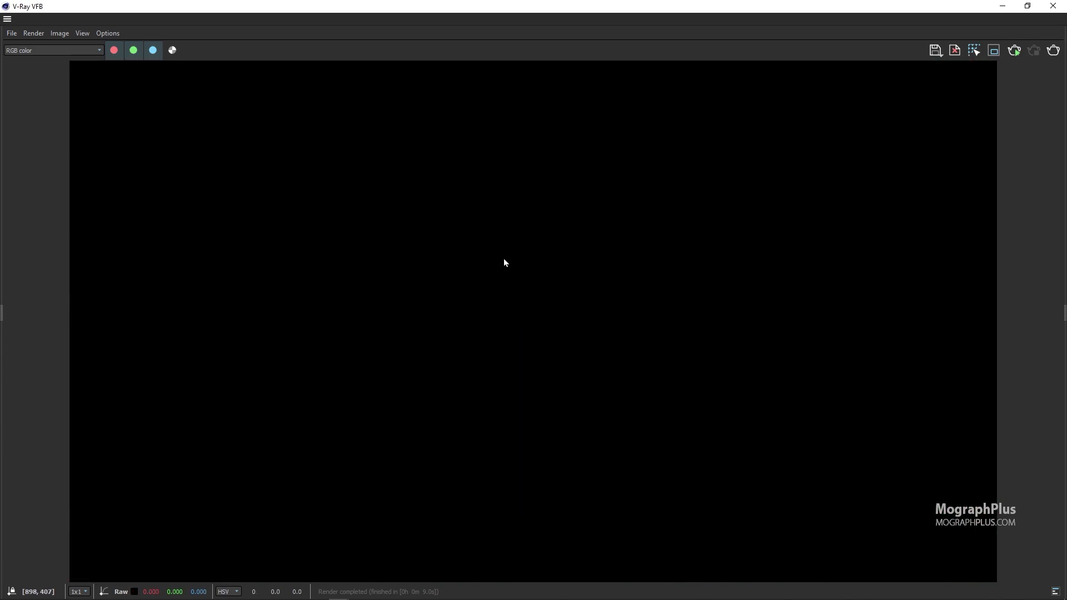
key("ctrl+h")
double_click(68, 130)
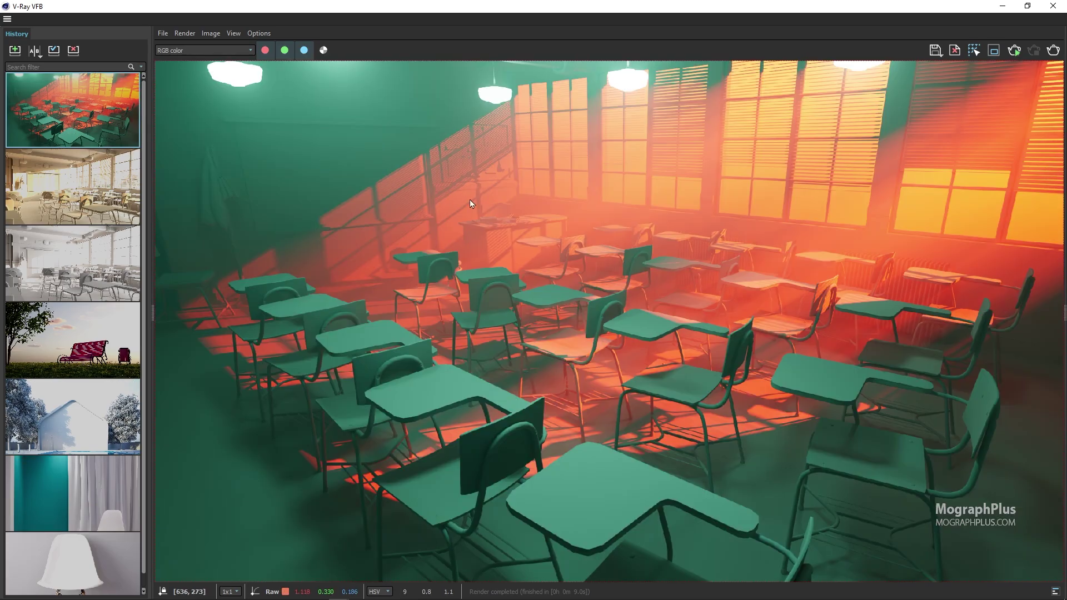
key("ctrl+h")
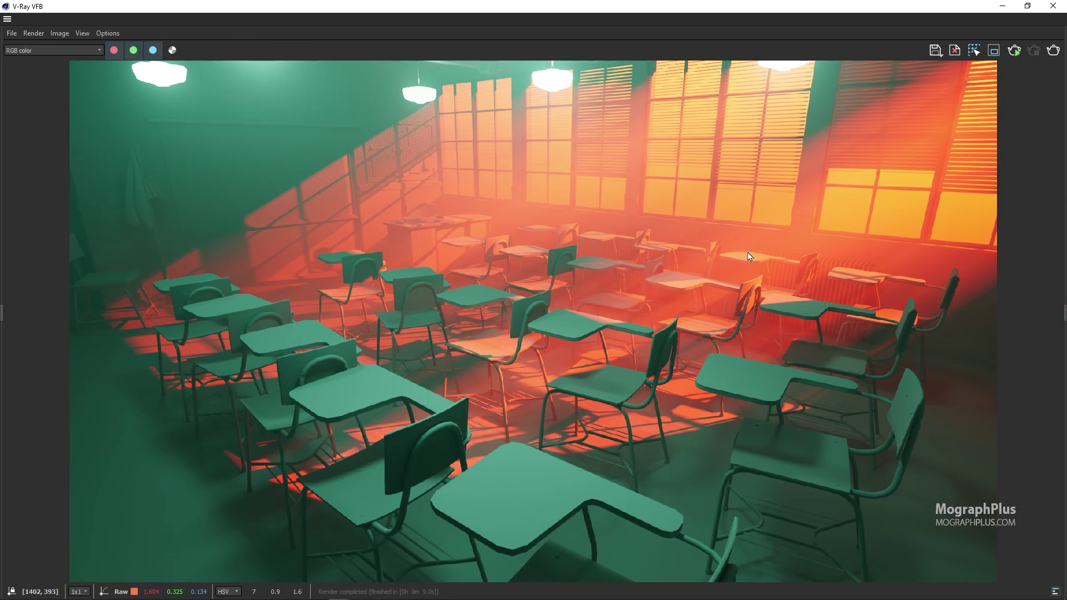
Step: Add a Curves layer in the VFB and lower the Master curve slightly to darken the render
left_click(1063, 181)
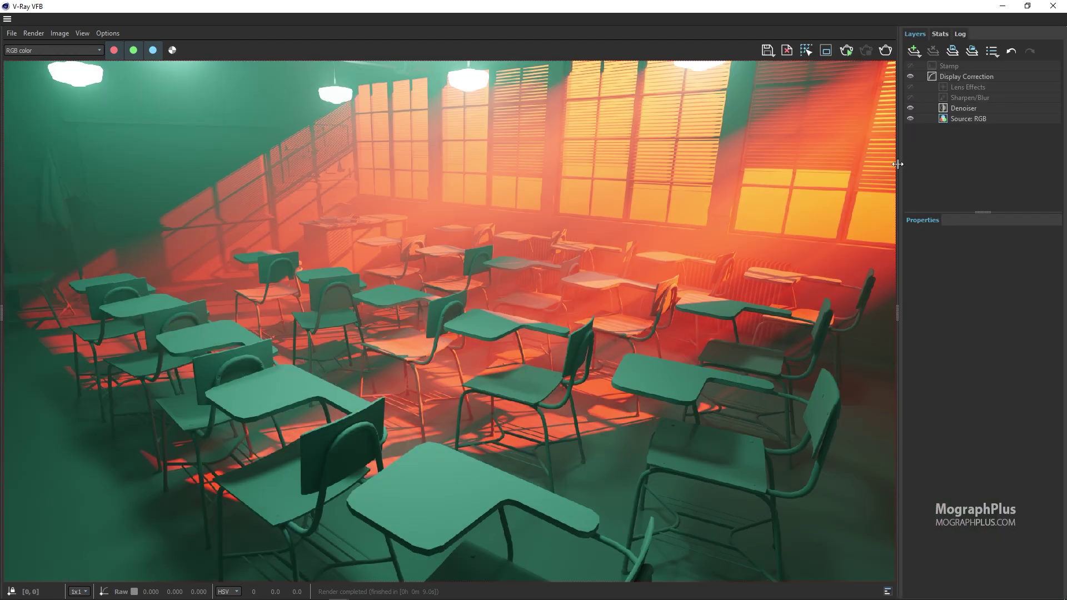
left_click_drag(897, 164, 920, 164)
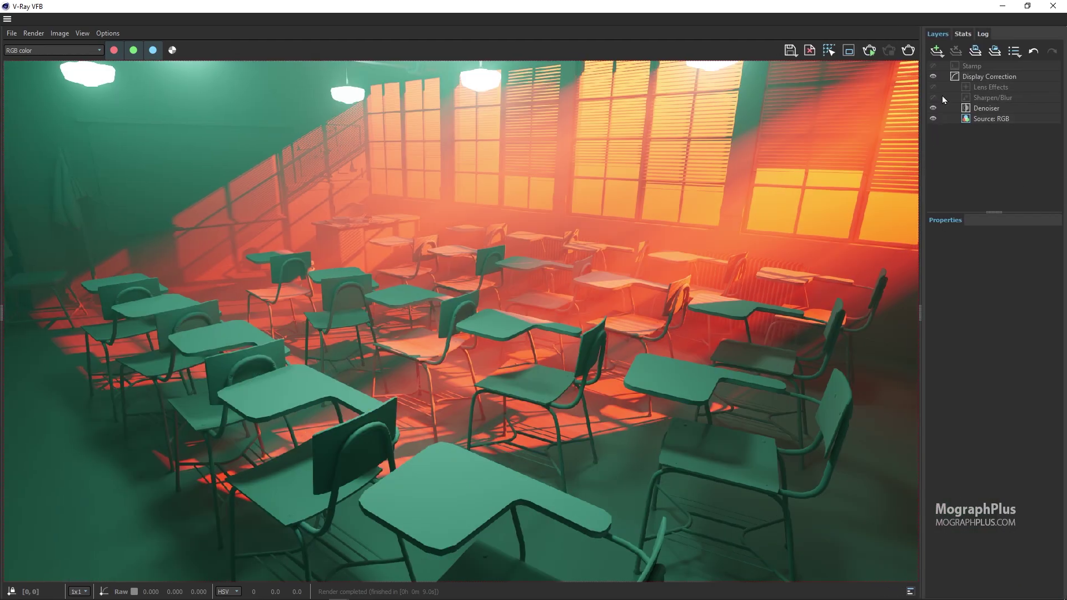
left_click(937, 51)
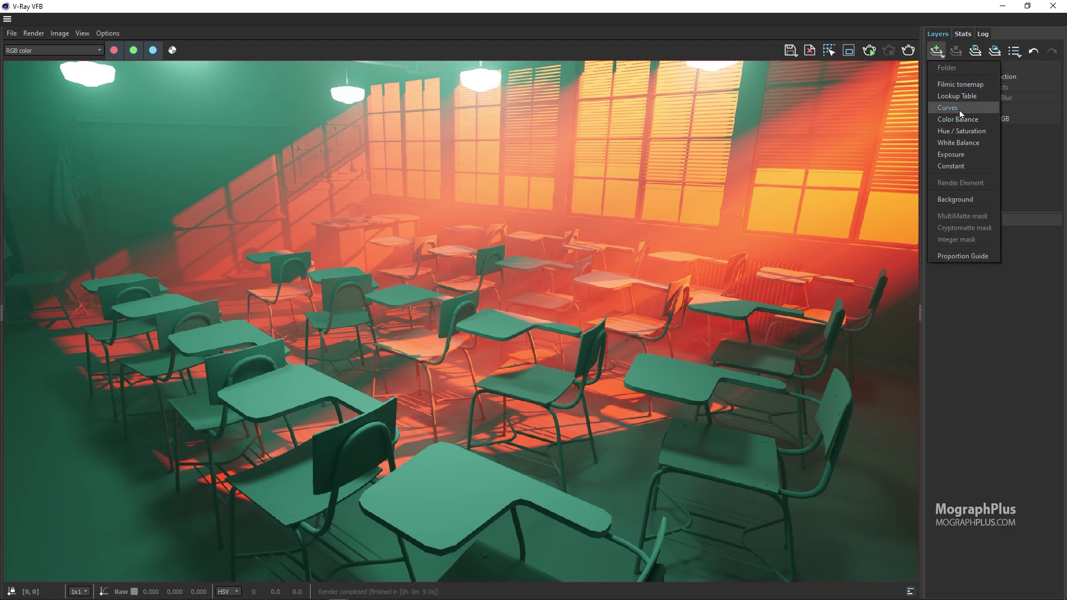
left_click(959, 108)
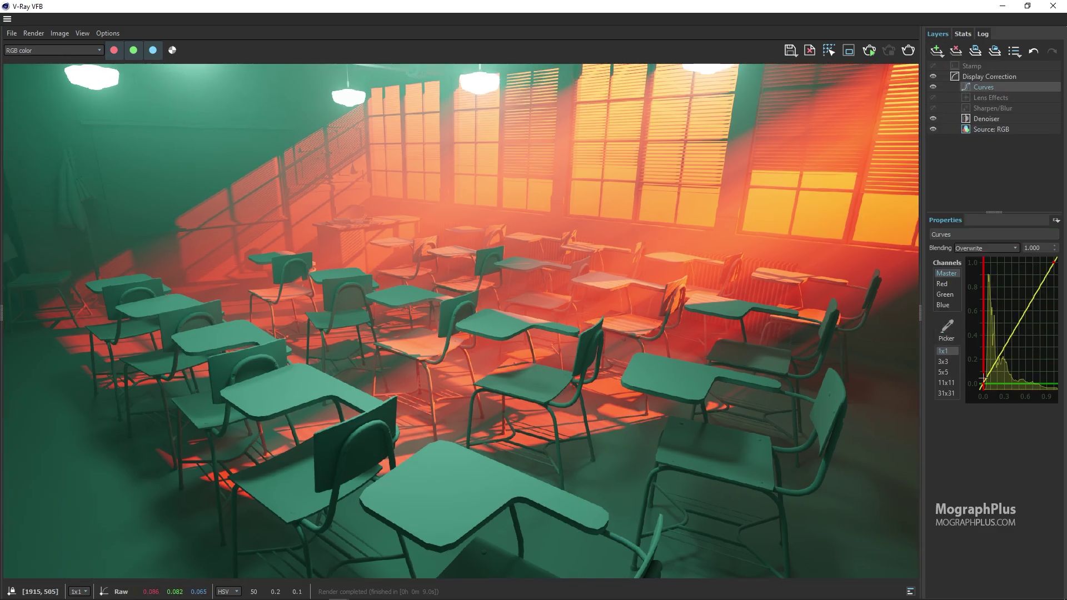
left_click(1002, 348)
left_click_drag(1002, 348, 1004, 348)
mouse_move(1053, 261)
left_mouse_down()
mouse_move(1050, 280)
mouse_move(1054, 260)
left_mouse_up()
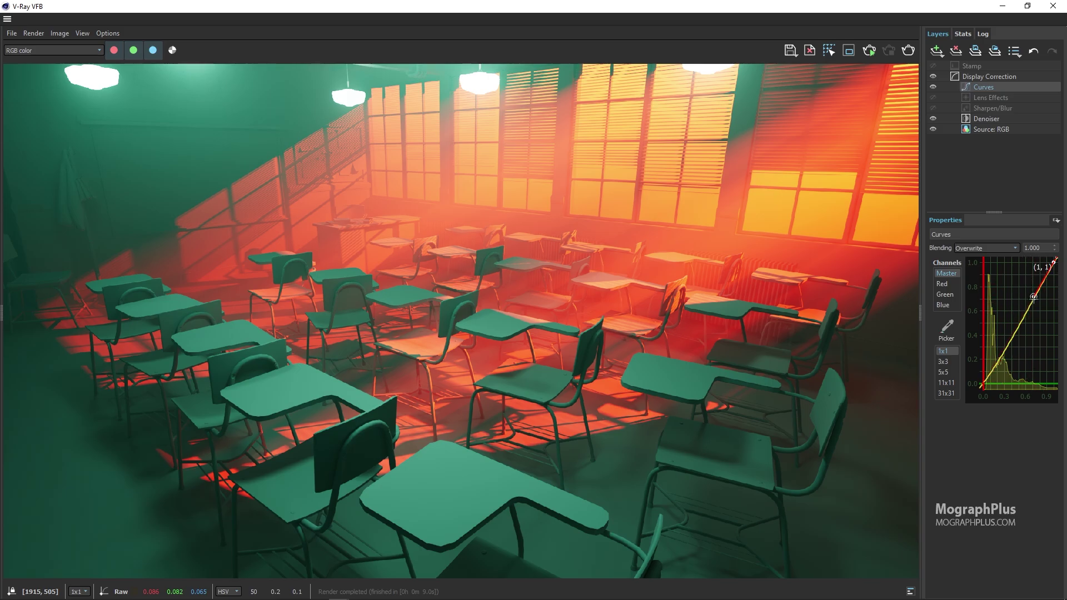
left_click_drag(1033, 296, 1033, 304)
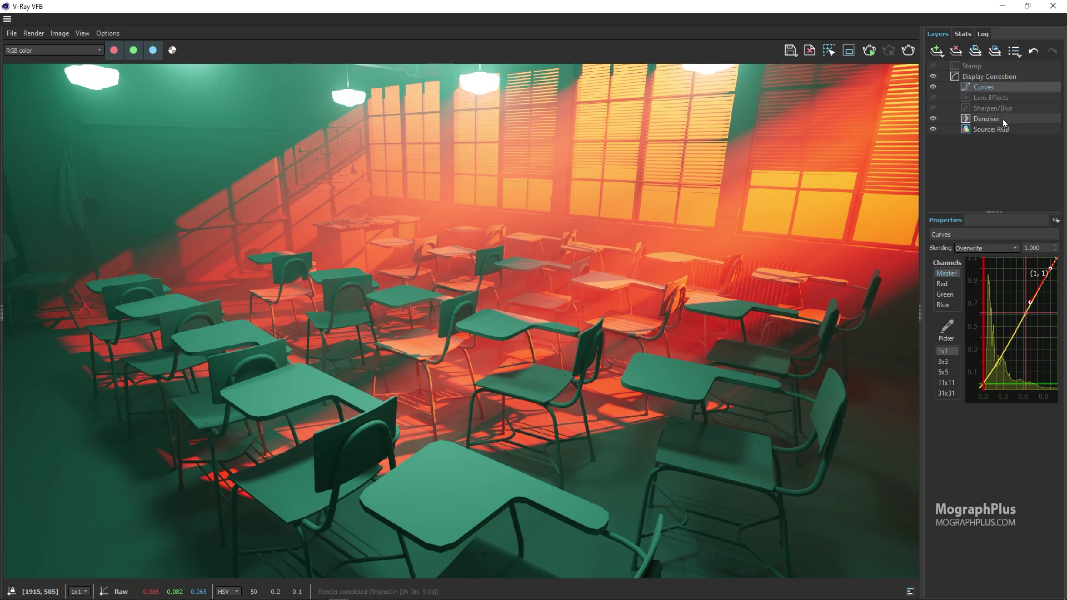
Step: Set the Lens Effects bloom/glare Intensity to 1.5
left_click(989, 100)
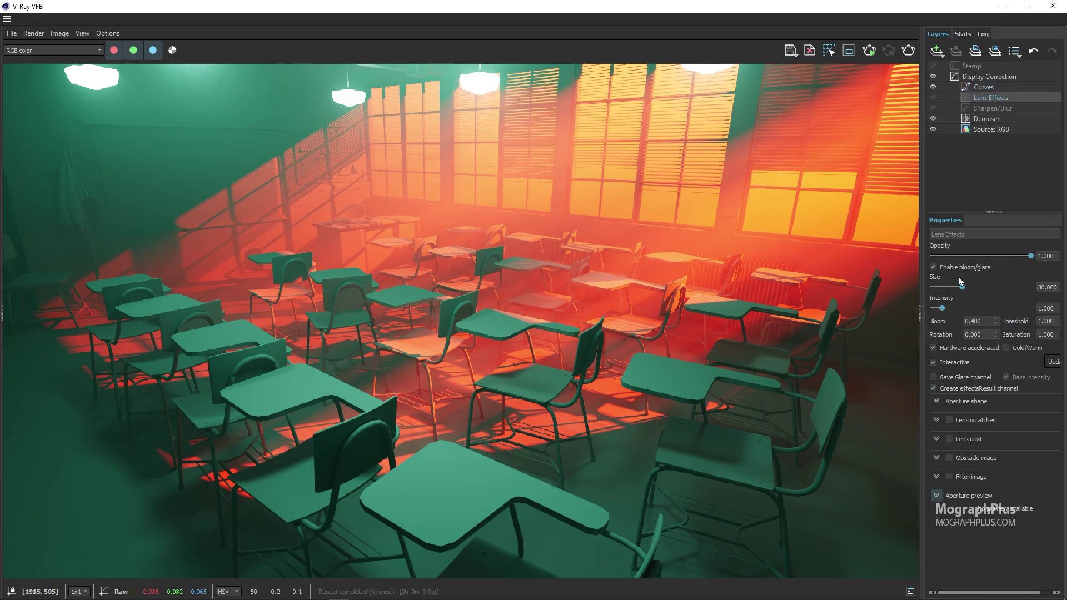
left_click(1047, 307)
type("5")
key("Return")
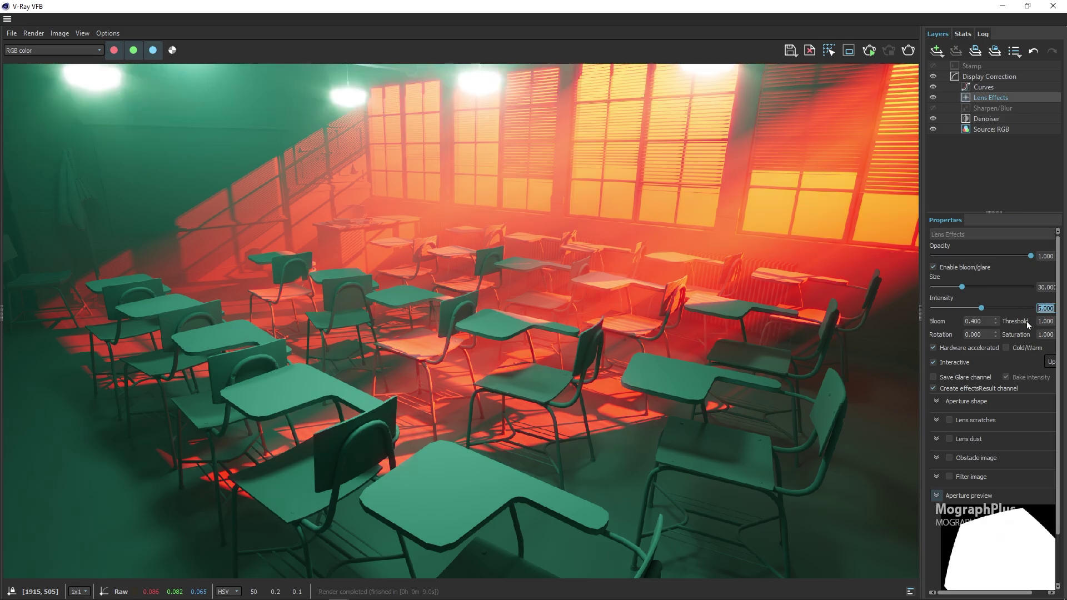
type("2")
key("Return")
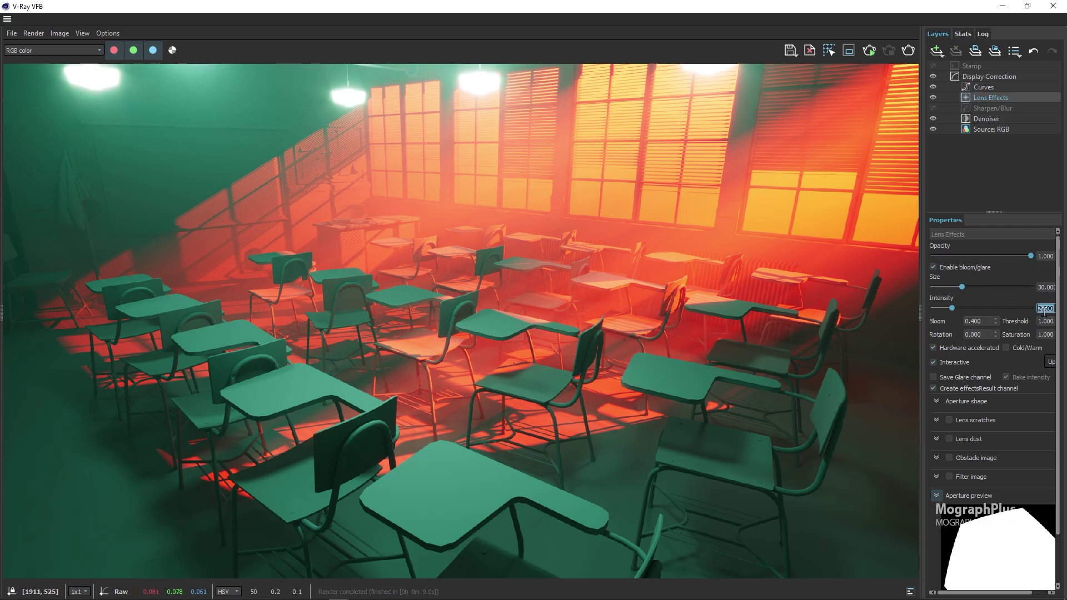
type("1.5")
key("Return")
scroll(385, 256, "down", 3)
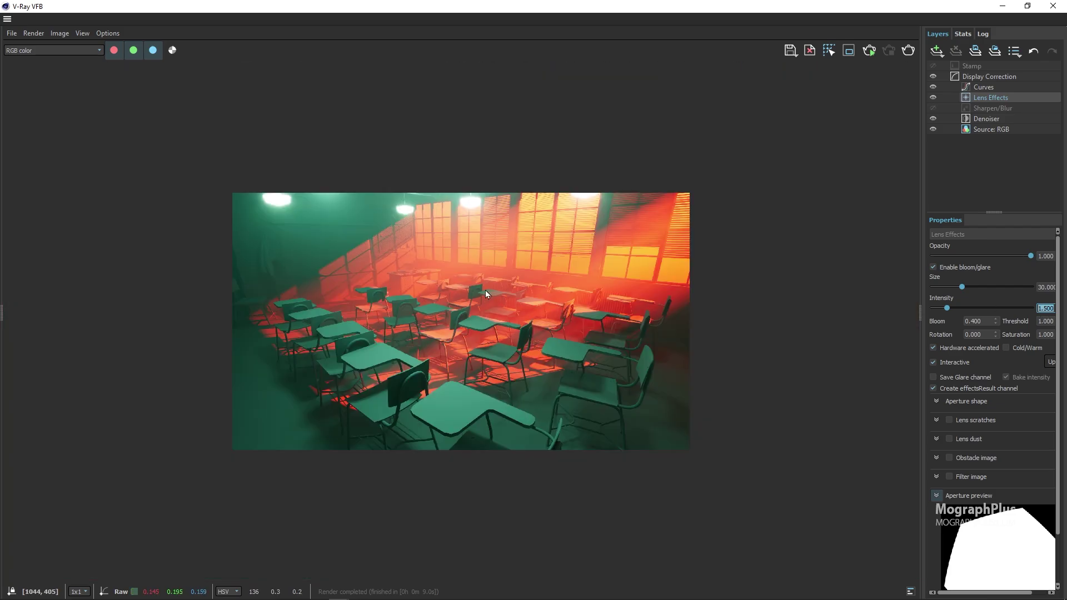
scroll(436, 269, "up", 4)
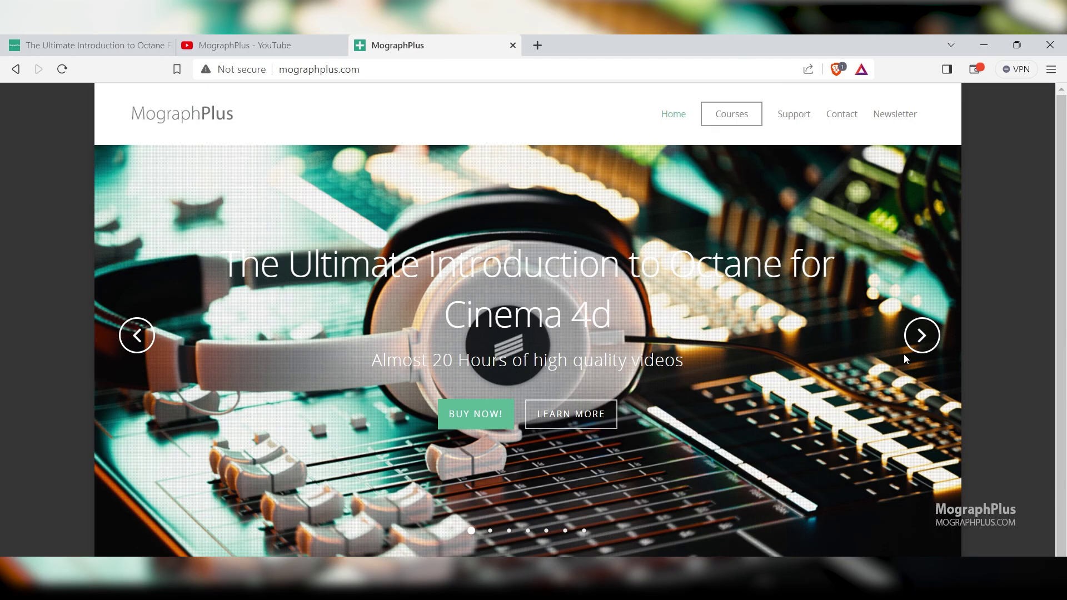
Step: Advance the MographPlus homepage carousel two slides to the V-Ray for Cinema 4d course banner
left_click(918, 344)
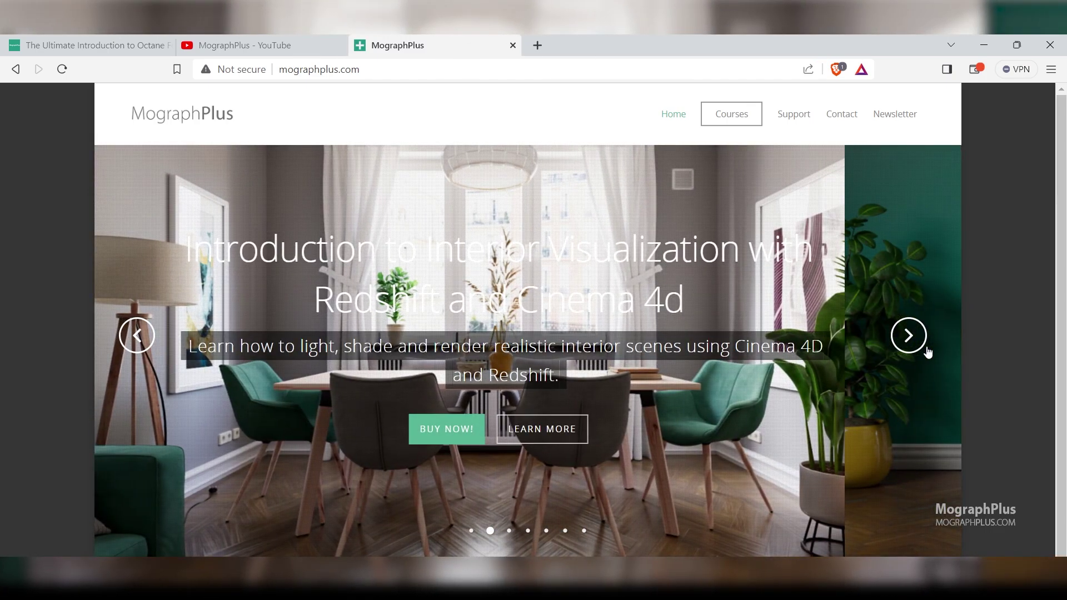
left_click(927, 351)
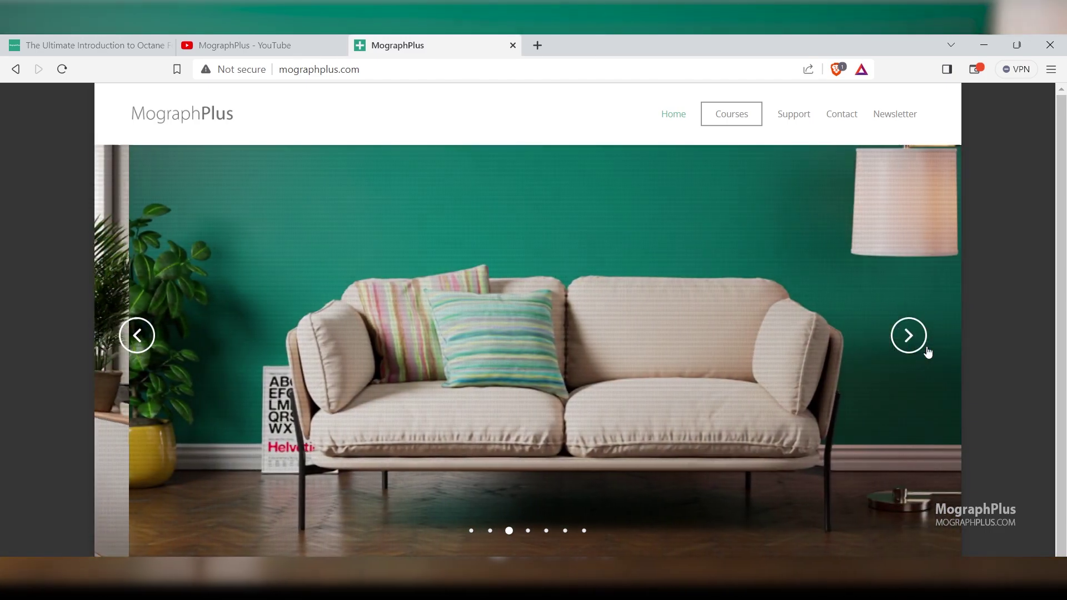